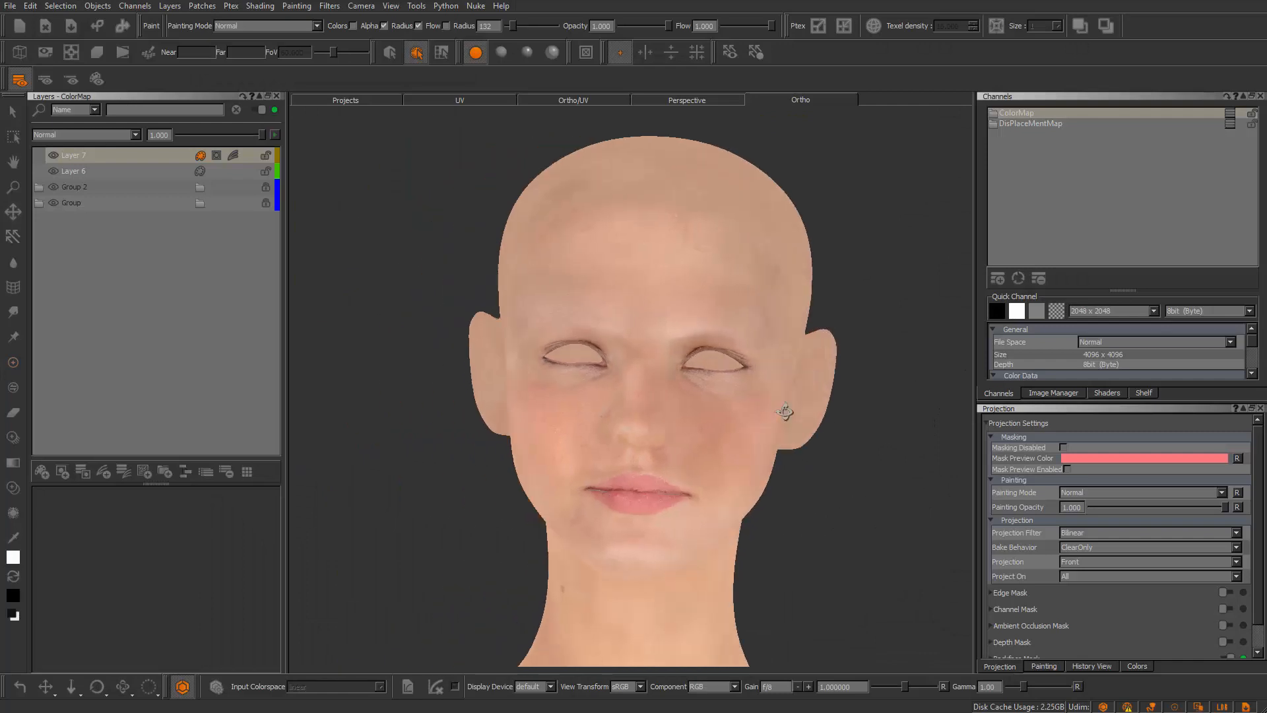
Examine the painted skin texture around both eyes and brows up close
alt+right_drag(781, 418, 899, 458)
alt+drag(899, 458, 823, 469)
alt+right_drag(822, 469, 801, 455)
alt+drag(801, 456, 746, 491)
alt+right_drag(764, 462, 855, 492)
mouse_move(856, 493)
alt+mouse_down()
mouse_move(902, 487)
mouse_move(863, 493)
alt+mouse_up()
alt+right_drag(863, 492, 904, 487)
mouse_move(905, 487)
alt+mouse_down()
mouse_move(803, 616)
mouse_move(854, 476)
mouse_move(781, 419)
mouse_move(725, 437)
mouse_move(656, 427)
alt+mouse_up()
alt+middle_drag(656, 427, 549, 430)
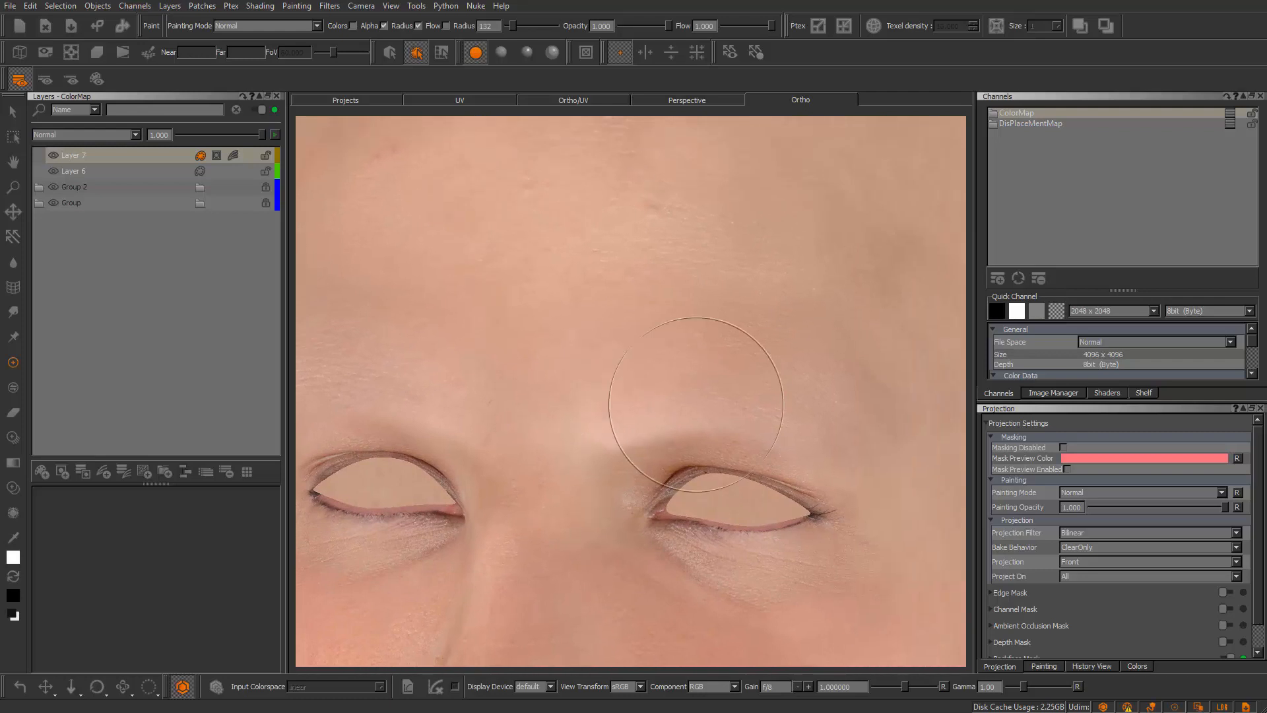
Inspect the fine skin detail on the forehead and above each eye, ending with the whole upper head in view
alt+right_drag(695, 399, 783, 407)
alt+middle_drag(710, 356, 656, 449)
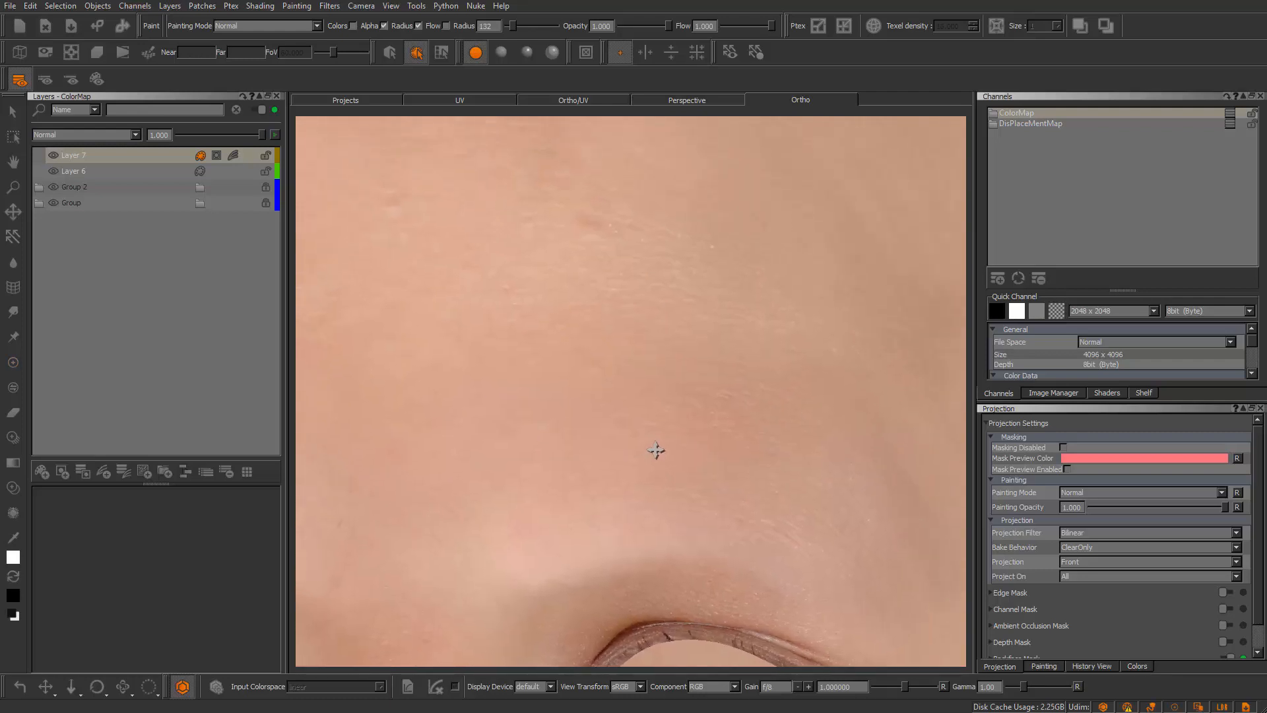
alt+right_drag(656, 450, 627, 304)
alt+middle_drag(554, 475, 702, 475)
alt+right_drag(702, 476, 738, 441)
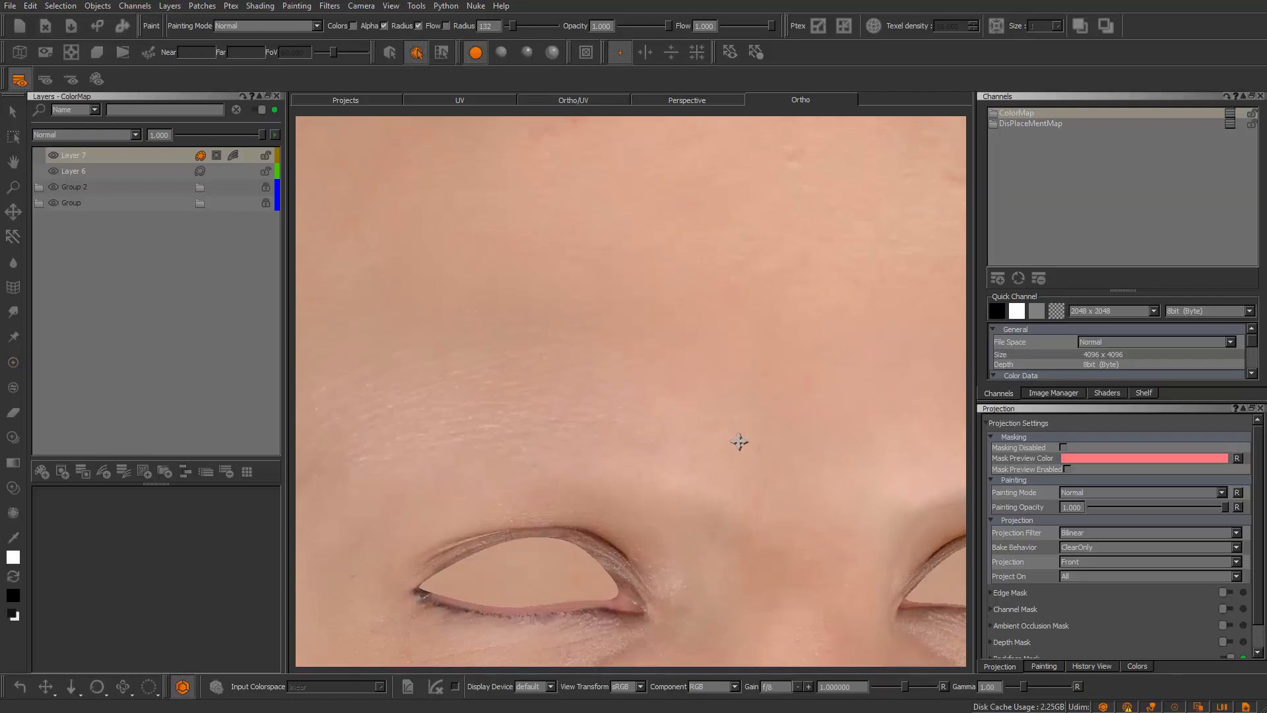
alt+middle_drag(634, 437, 637, 406)
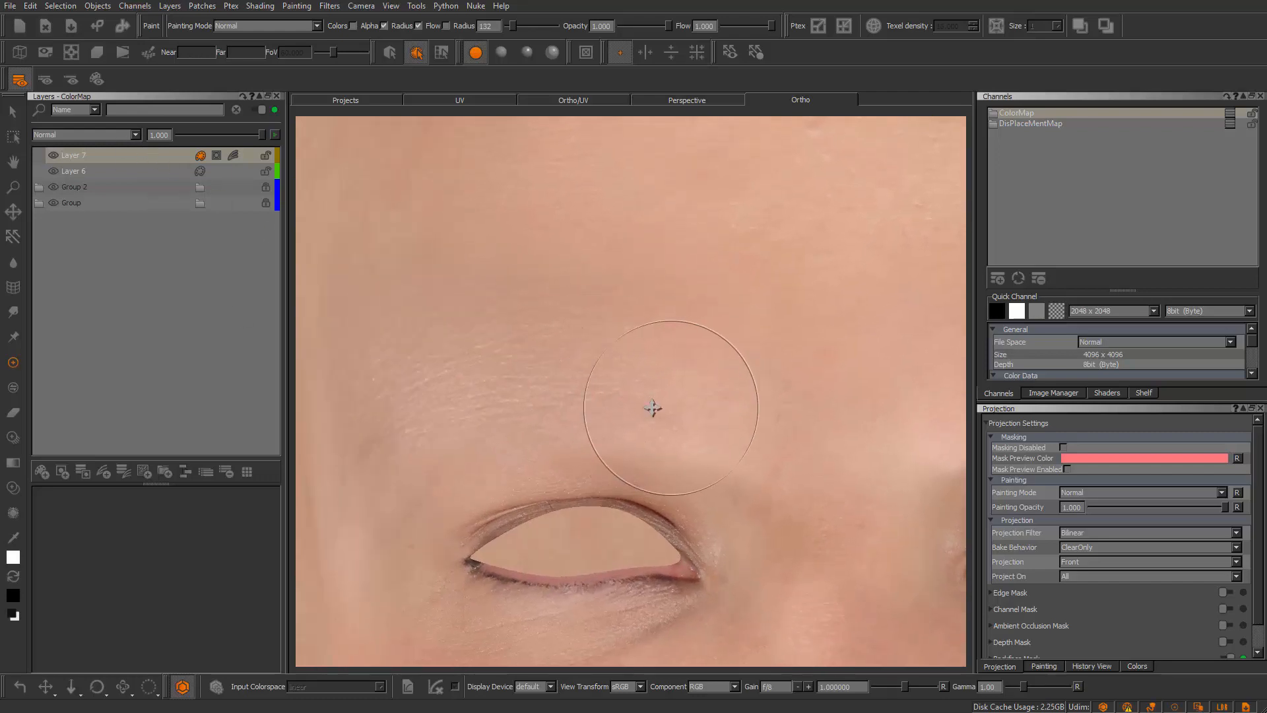
alt+middle_drag(802, 442, 665, 416)
alt+right_drag(661, 396, 532, 373)
alt+drag(532, 373, 574, 378)
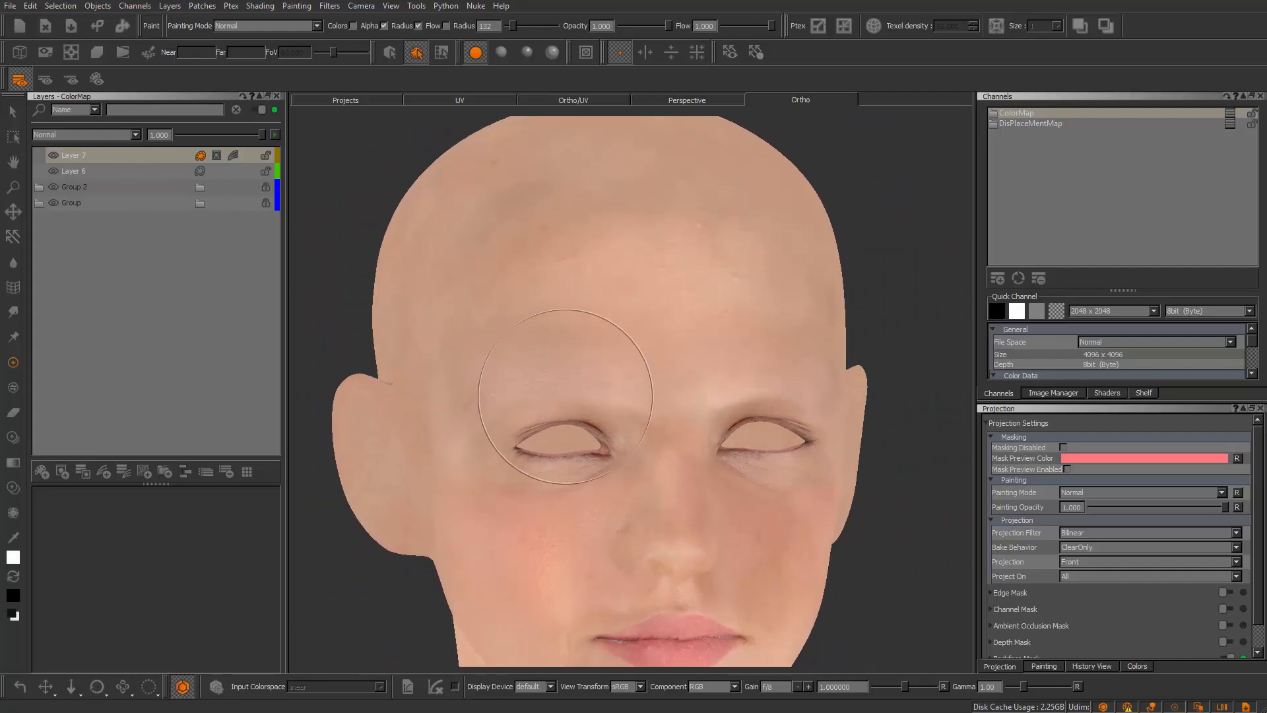
Check the colour texture across the face, brows and temple from slightly different angles
alt+middle_drag(558, 420, 544, 356)
alt+right_drag(544, 356, 587, 370)
alt+middle_drag(586, 370, 594, 337)
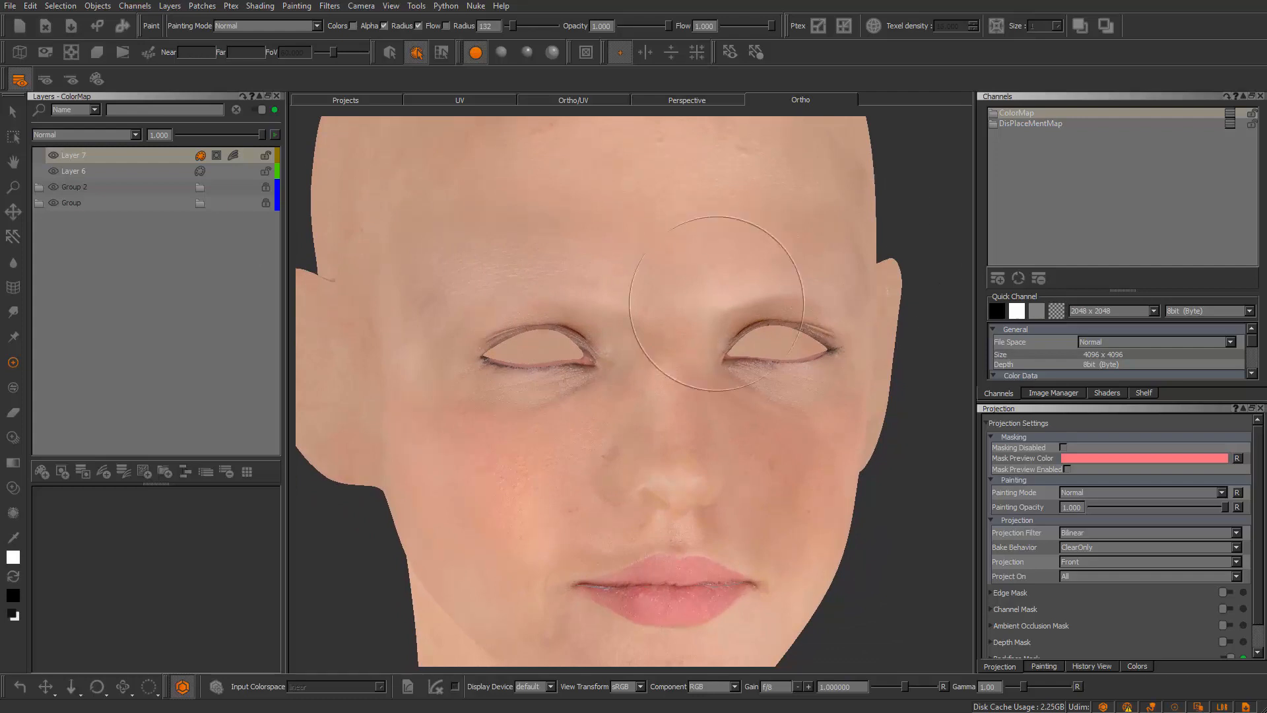
alt+drag(582, 285, 488, 264)
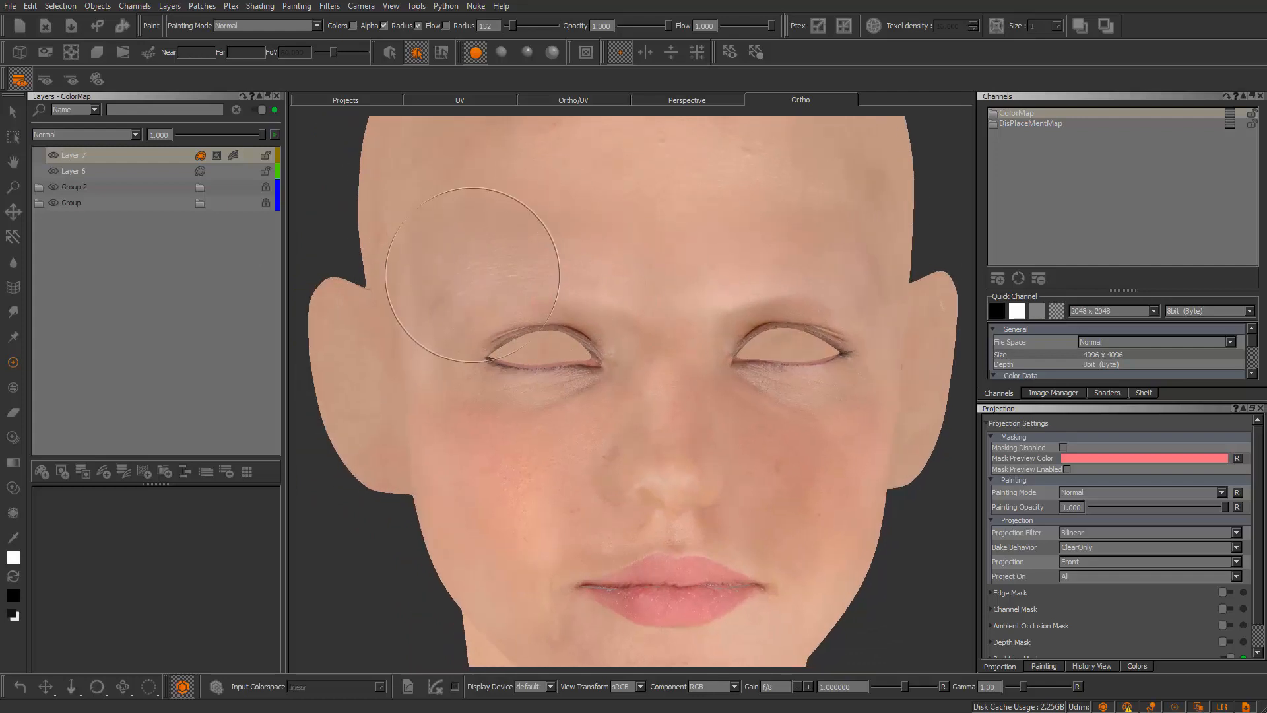
alt+middle_drag(683, 289, 585, 368)
mouse_move(586, 368)
alt+right_down()
mouse_move(643, 378)
mouse_move(674, 360)
alt+right_up()
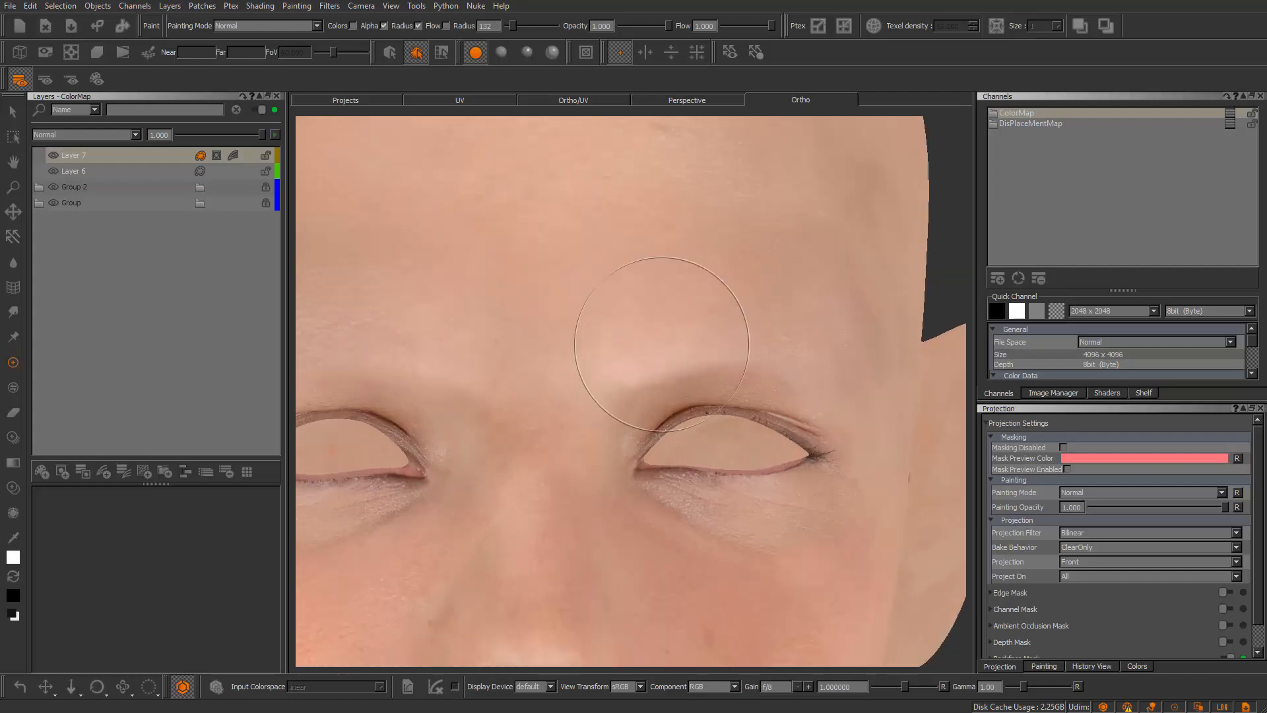
alt+middle_drag(653, 397, 650, 550)
alt+drag(668, 374, 645, 371)
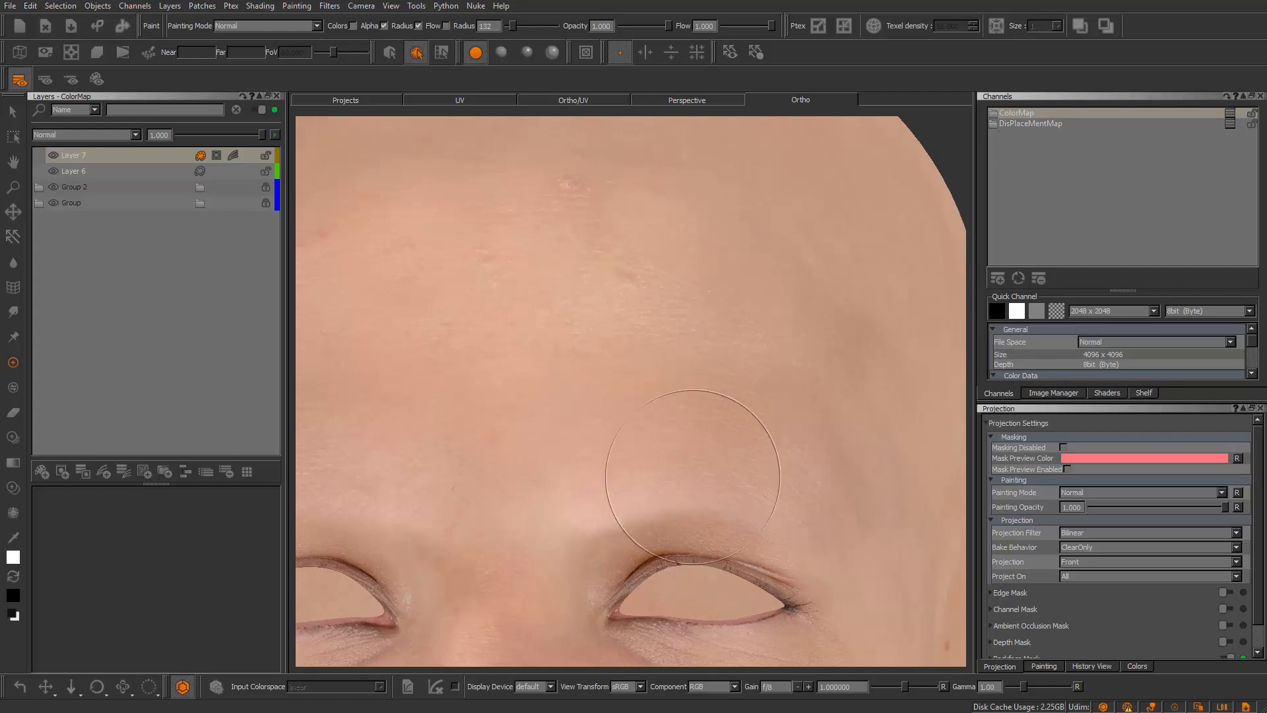
alt+right_drag(636, 532, 600, 469)
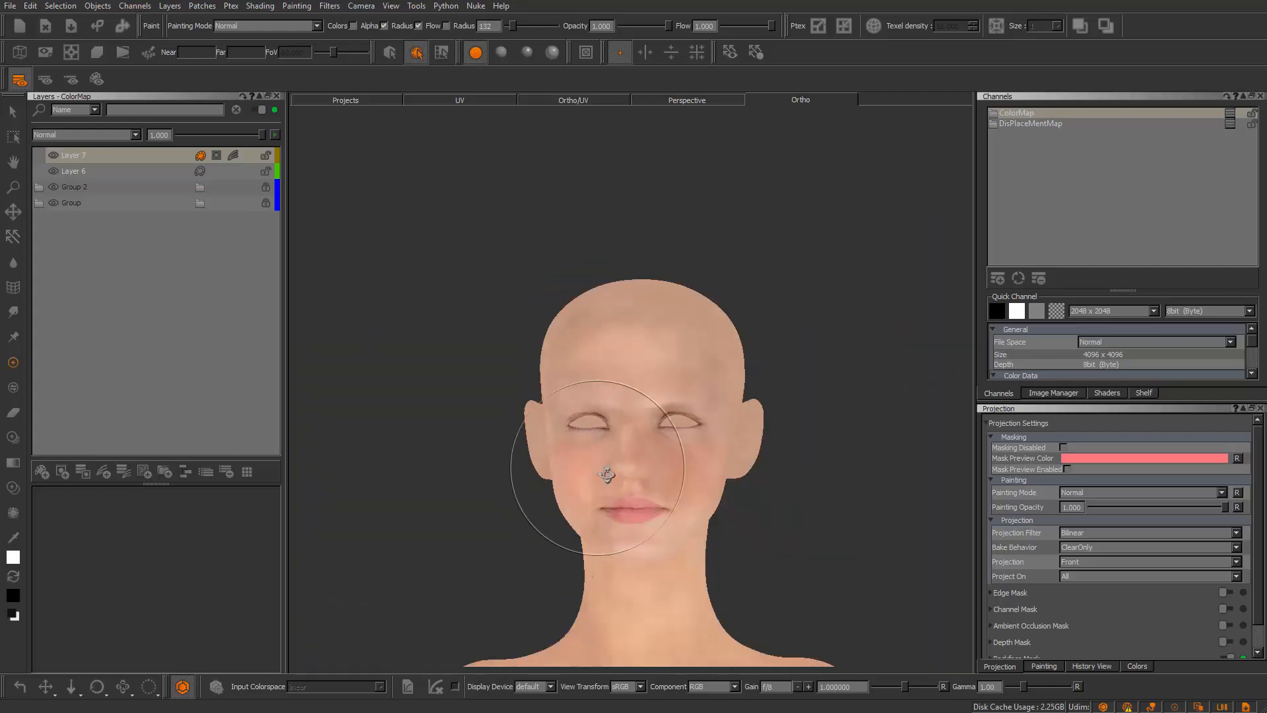
Examine the skin texture of the nose, cheeks and lips, including an extreme close-up of the skin surface
mouse_move(602, 470)
alt+mouse_down()
mouse_move(638, 478)
mouse_move(621, 477)
alt+mouse_up()
alt+right_drag(664, 476, 719, 517)
alt+drag(717, 509, 660, 462)
alt+middle_drag(631, 425, 607, 287)
mouse_move(610, 301)
alt+right_down()
mouse_move(663, 395)
mouse_move(693, 419)
mouse_move(670, 410)
alt+right_up()
alt+drag(654, 409, 713, 433)
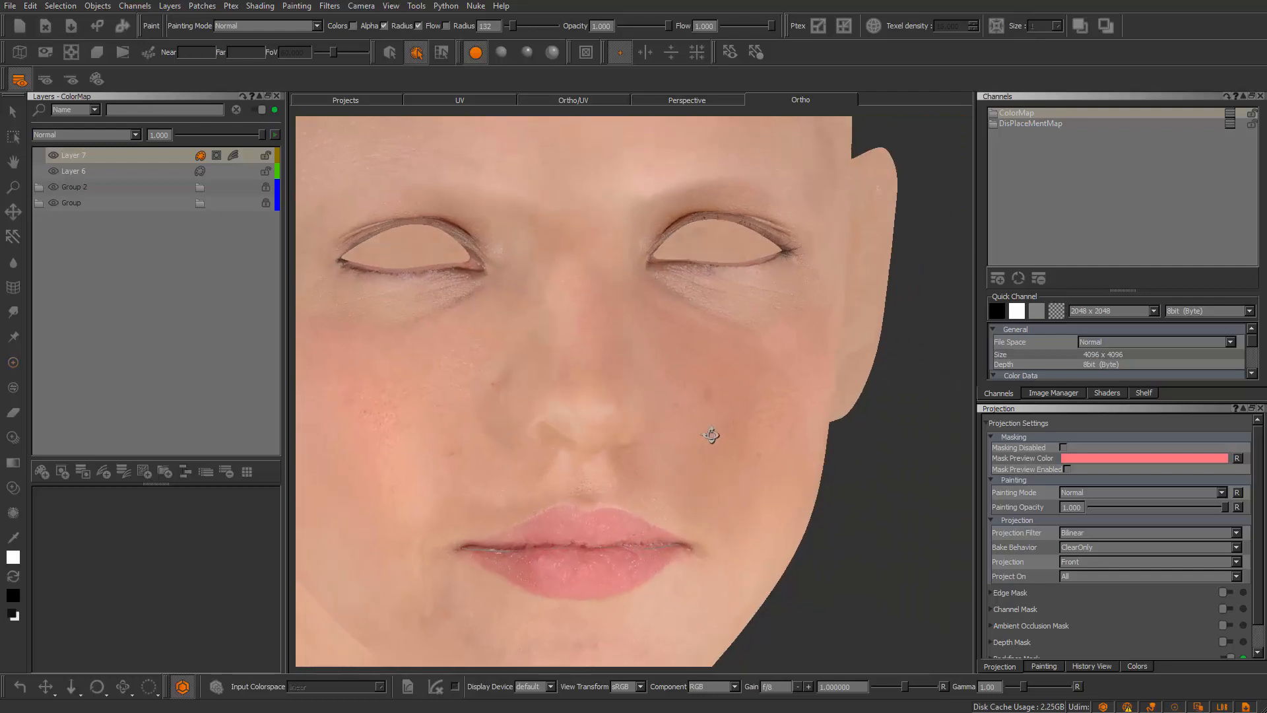
alt+right_drag(713, 433, 790, 536)
alt+drag(791, 536, 653, 211)
alt+middle_drag(654, 212, 614, 383)
alt+right_drag(614, 383, 667, 422)
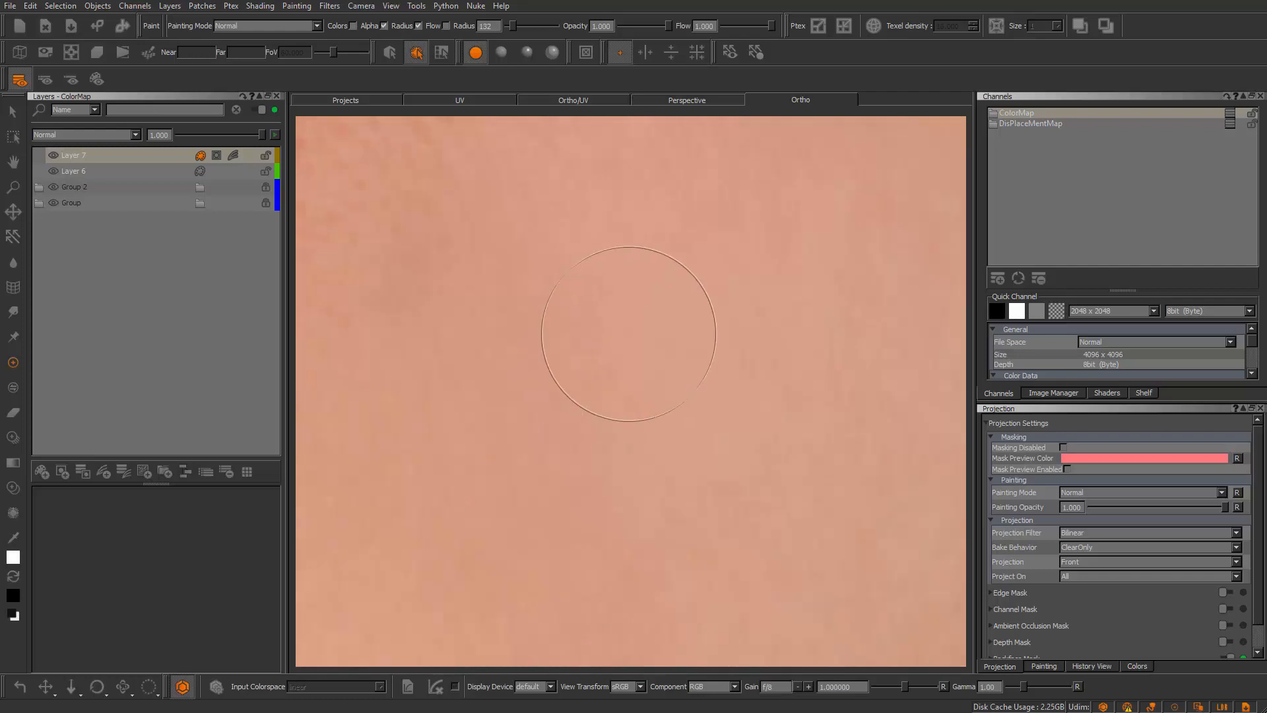
alt+middle_drag(628, 334, 720, 623)
alt+right_drag(719, 622, 595, 363)
alt+middle_drag(595, 363, 620, 393)
alt+right_drag(619, 394, 602, 410)
alt+drag(603, 410, 660, 369)
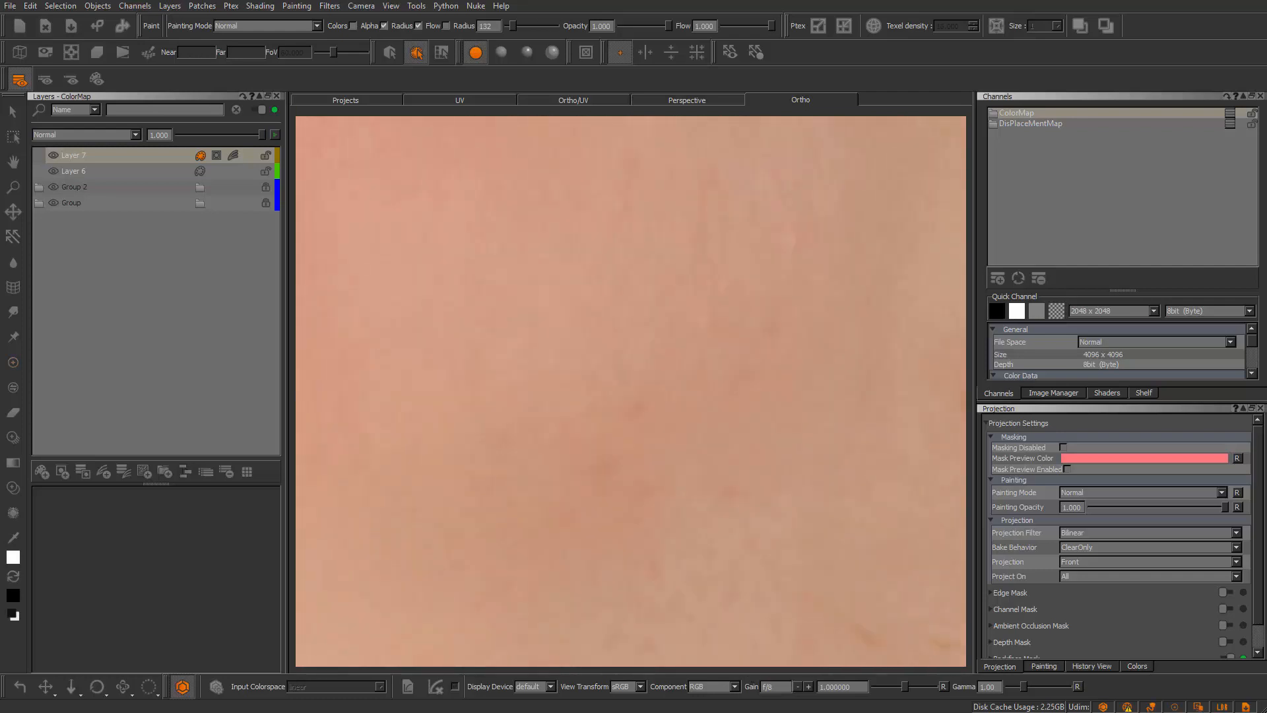
Inspect the painted upper eyelid and eye corner up close, then compare them with the whole face
alt+right_drag(660, 370, 621, 357)
mouse_move(621, 356)
alt+middle_down()
mouse_move(833, 587)
mouse_move(699, 541)
alt+middle_up()
alt+right_drag(699, 540, 731, 497)
mouse_move(731, 497)
alt+mouse_down()
mouse_move(651, 422)
mouse_move(675, 386)
alt+mouse_up()
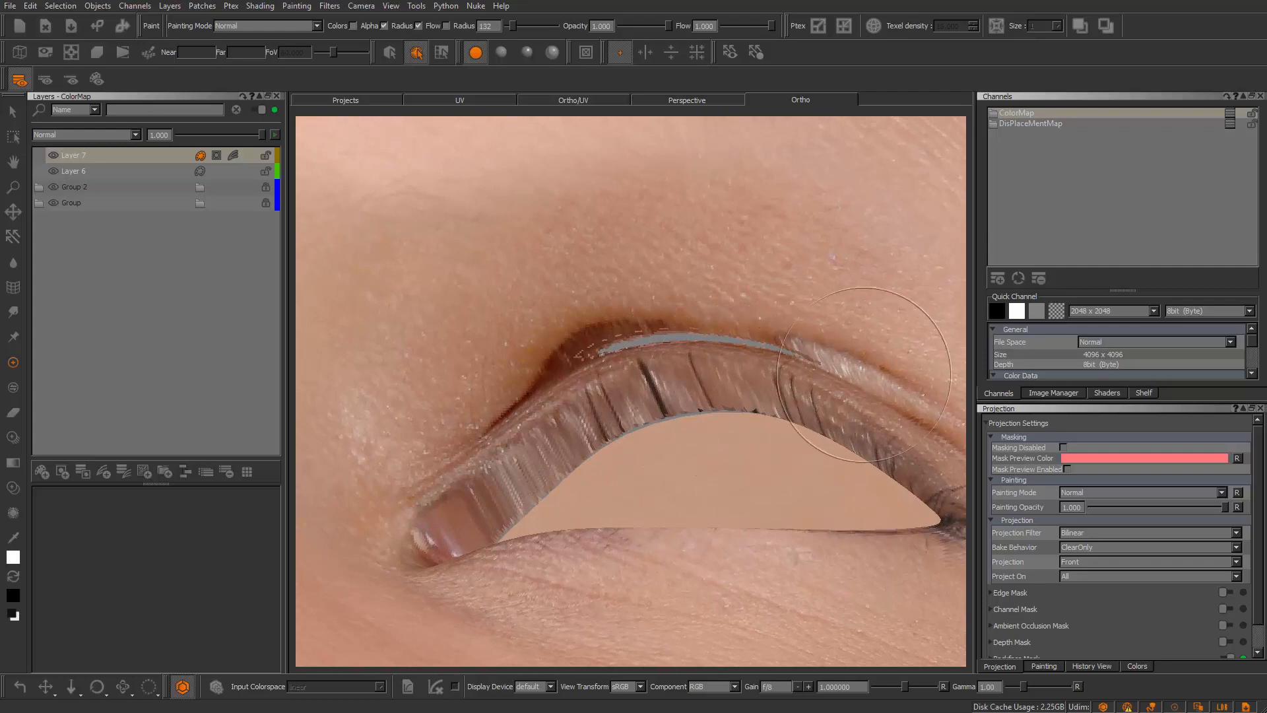
alt+right_drag(850, 481, 709, 443)
mouse_move(708, 443)
alt+mouse_down()
mouse_move(638, 404)
mouse_move(532, 414)
mouse_move(555, 414)
mouse_move(636, 486)
mouse_move(600, 453)
mouse_move(656, 424)
mouse_move(631, 414)
mouse_move(769, 438)
alt+mouse_up()
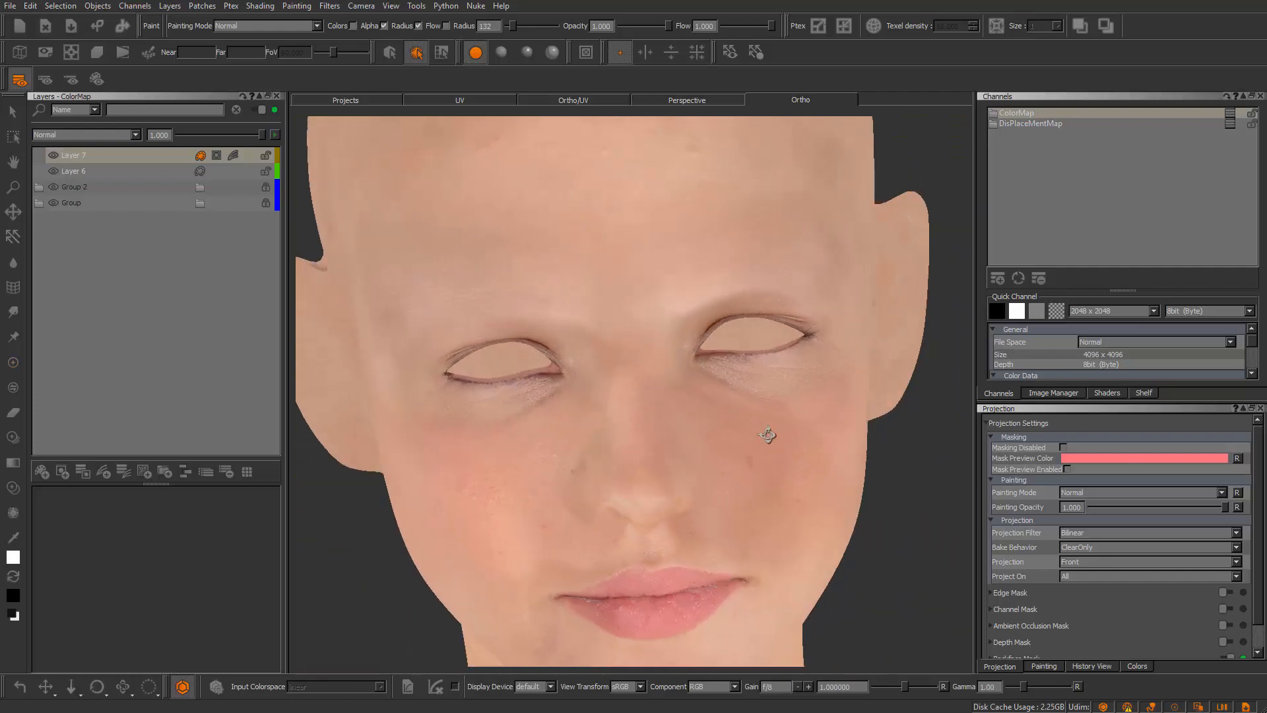
Review the whole head from several angles and undo the stray paint stroke above the brow
alt+right_drag(770, 438, 693, 465)
mouse_move(693, 465)
alt+mouse_down()
mouse_move(736, 478)
mouse_move(668, 500)
mouse_move(695, 486)
alt+mouse_up()
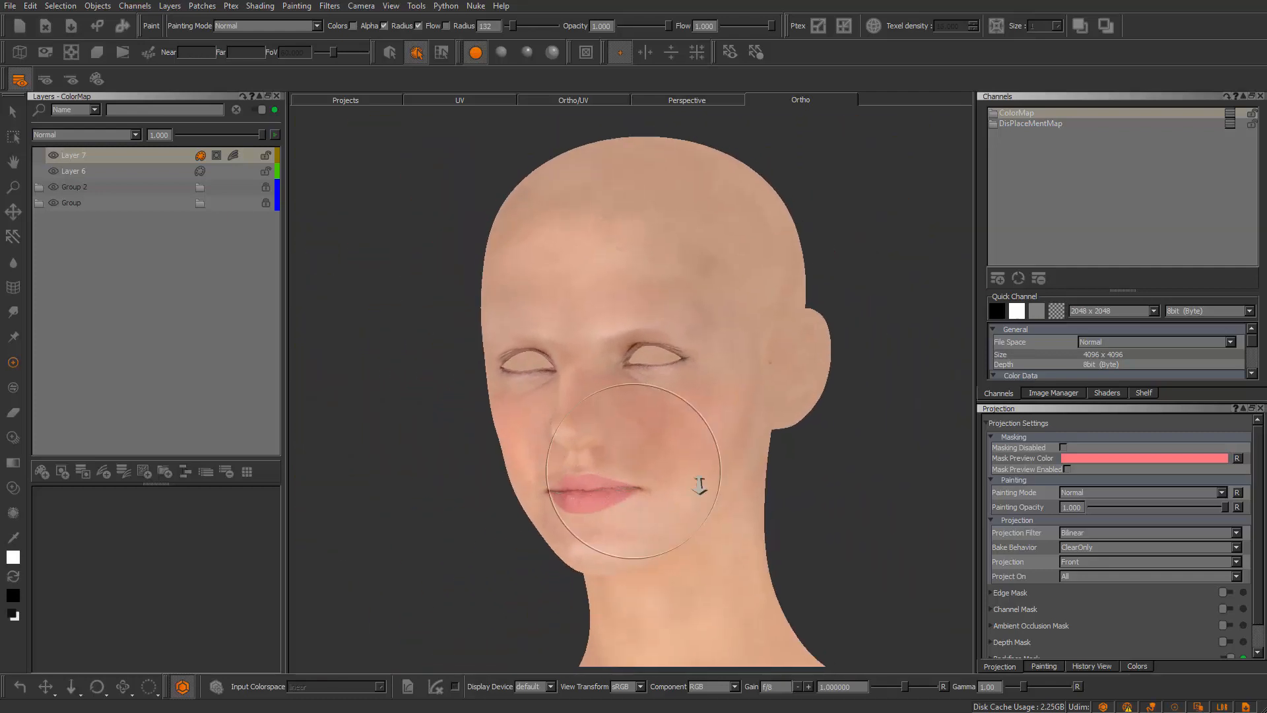
alt+right_drag(696, 486, 730, 466)
alt+drag(730, 467, 747, 418)
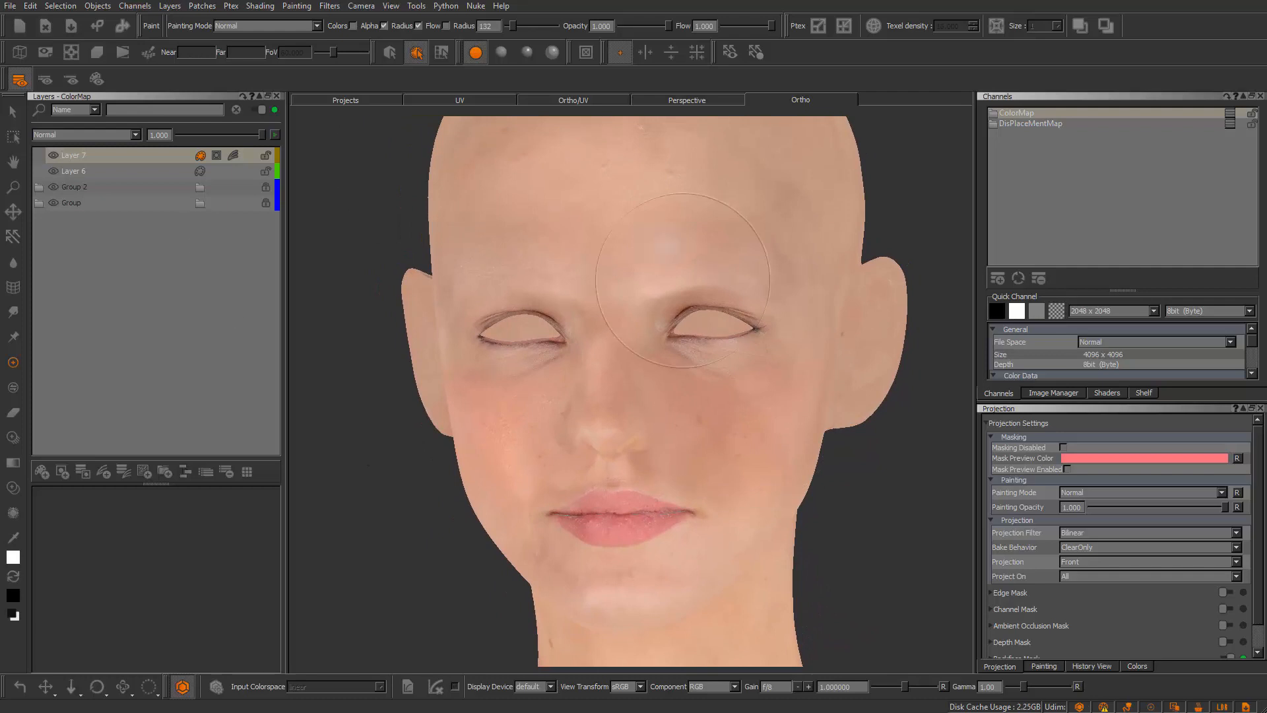
key(ctrl+z)
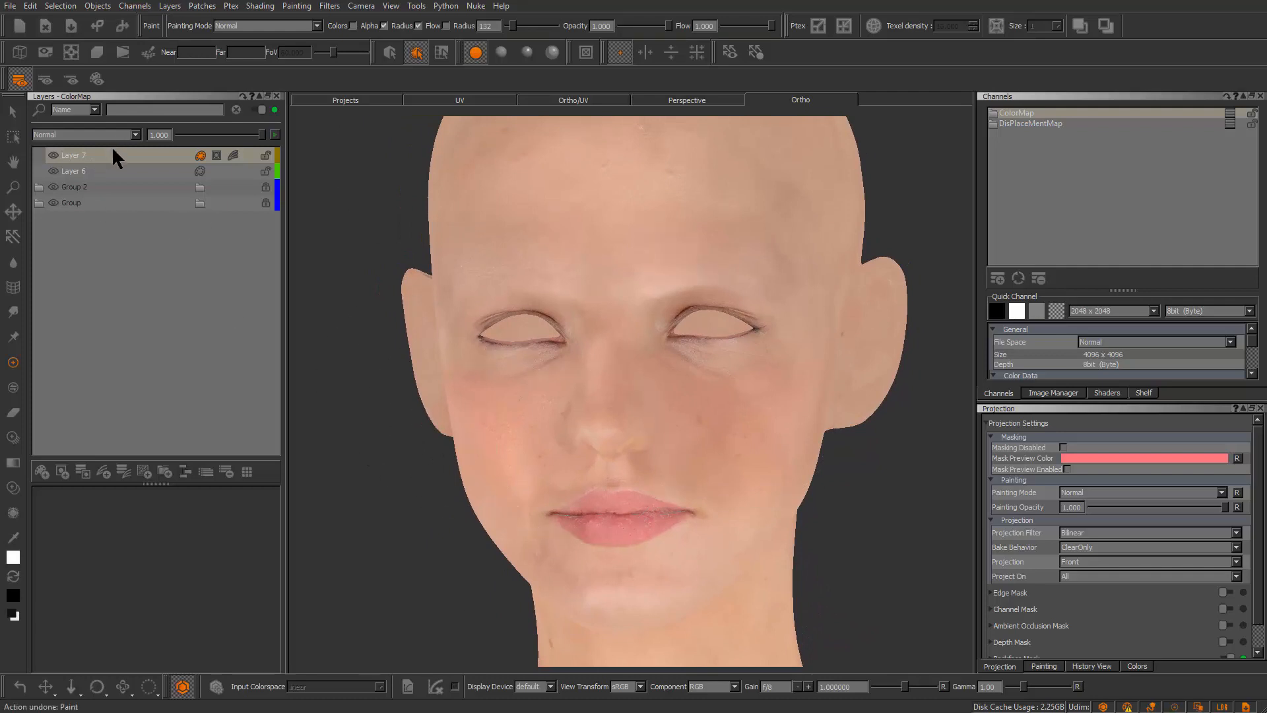
Open the flattened export of all layers in the ColorMap channel
right_click(112, 159)
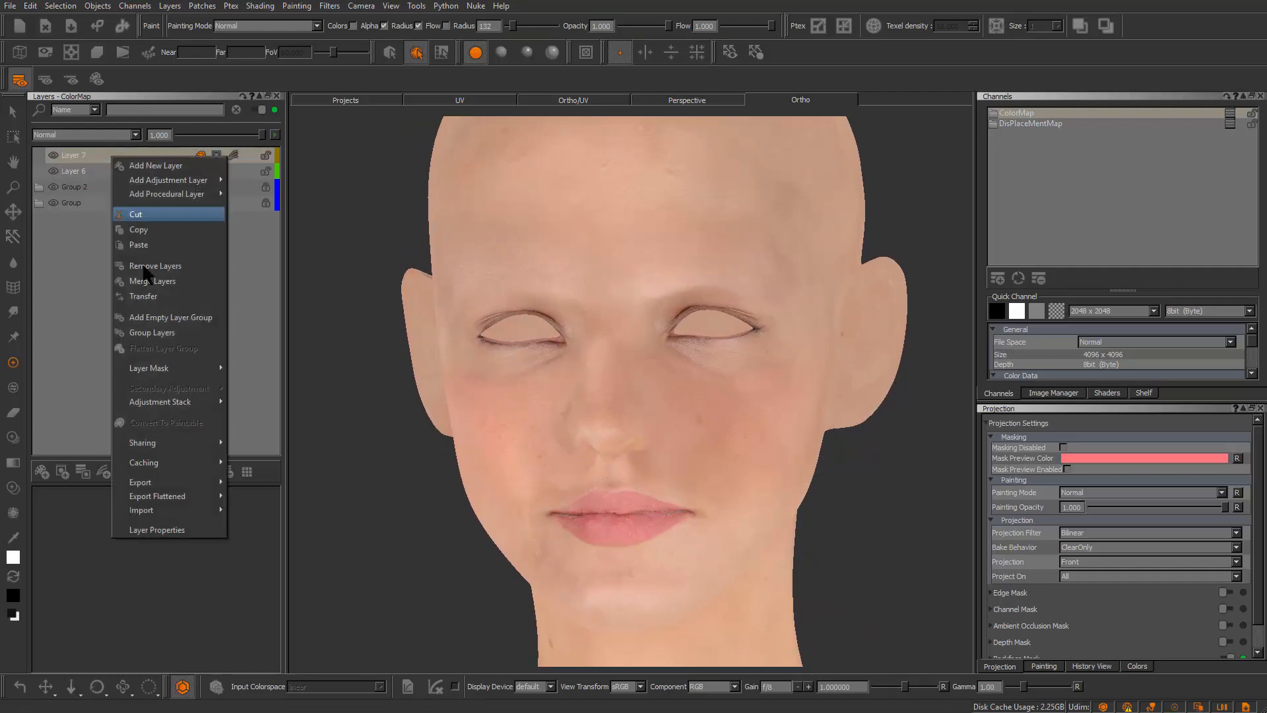
mouse_move(201, 495)
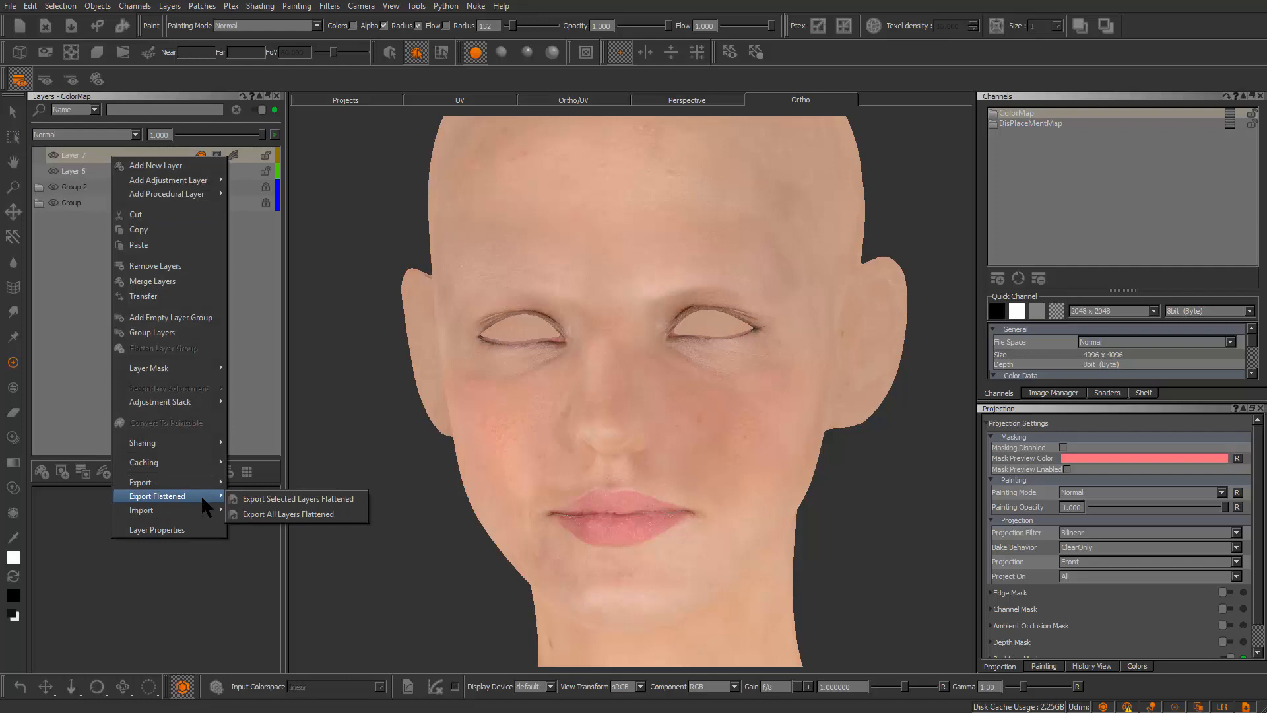
click(291, 515)
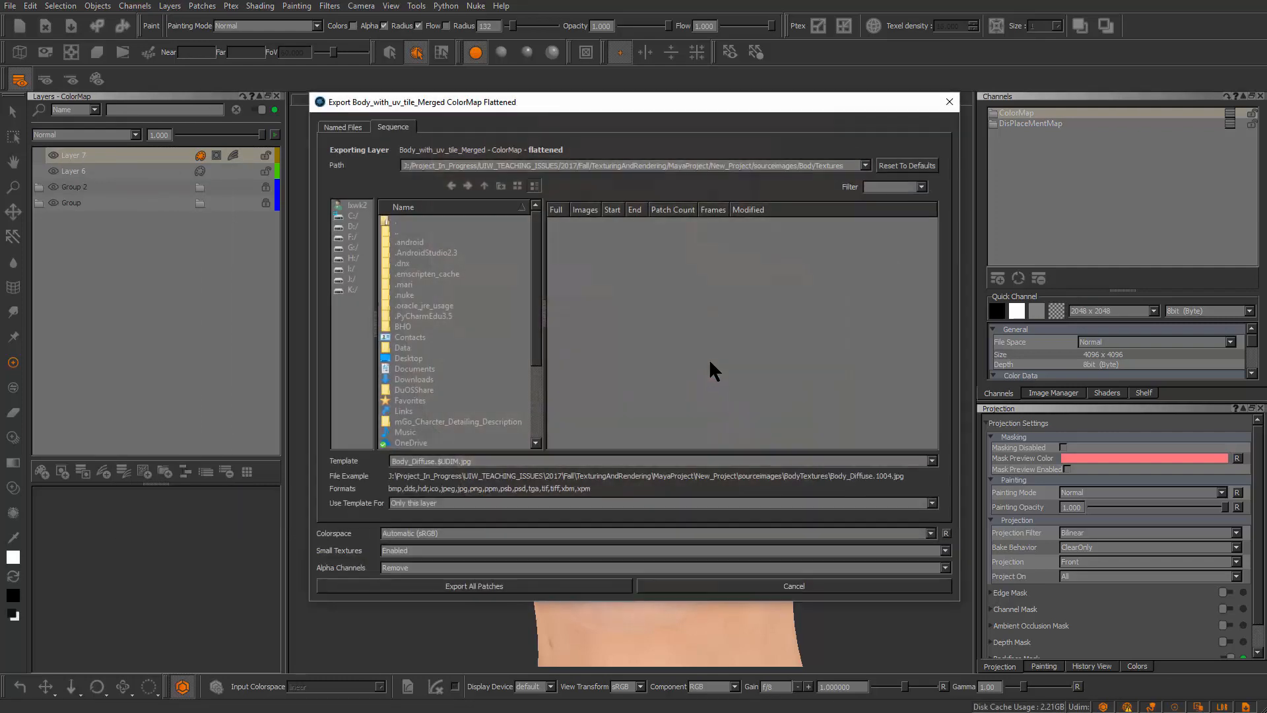
Point the export path to the project's sourceimages folder and create a new BodyDiff folder there as the destination
drag(730, 102, 739, 135)
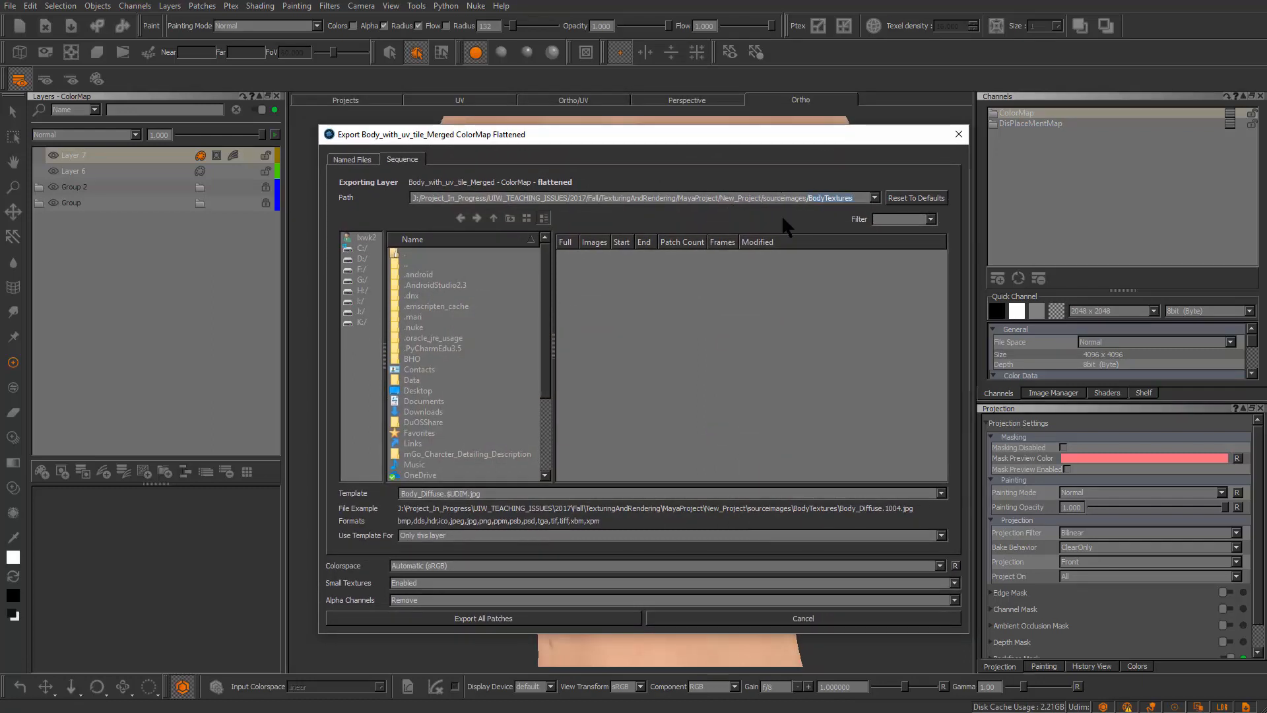
key(BackSpace)
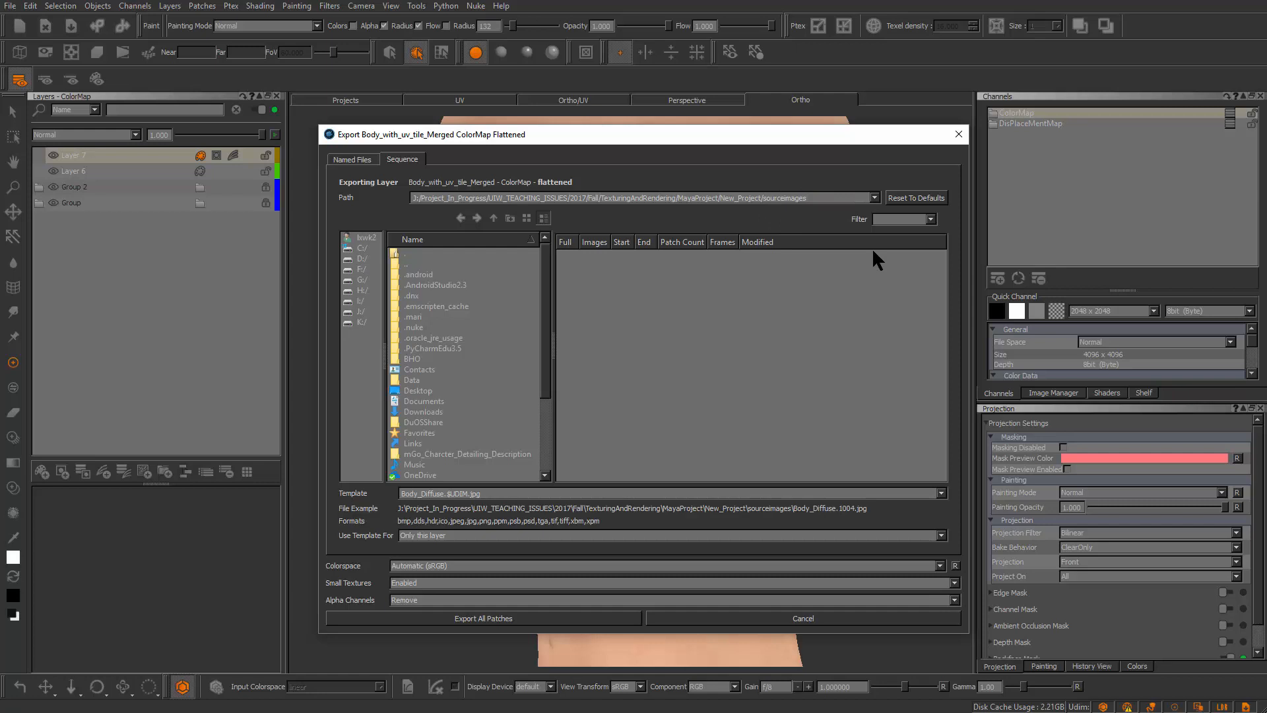
key(Return)
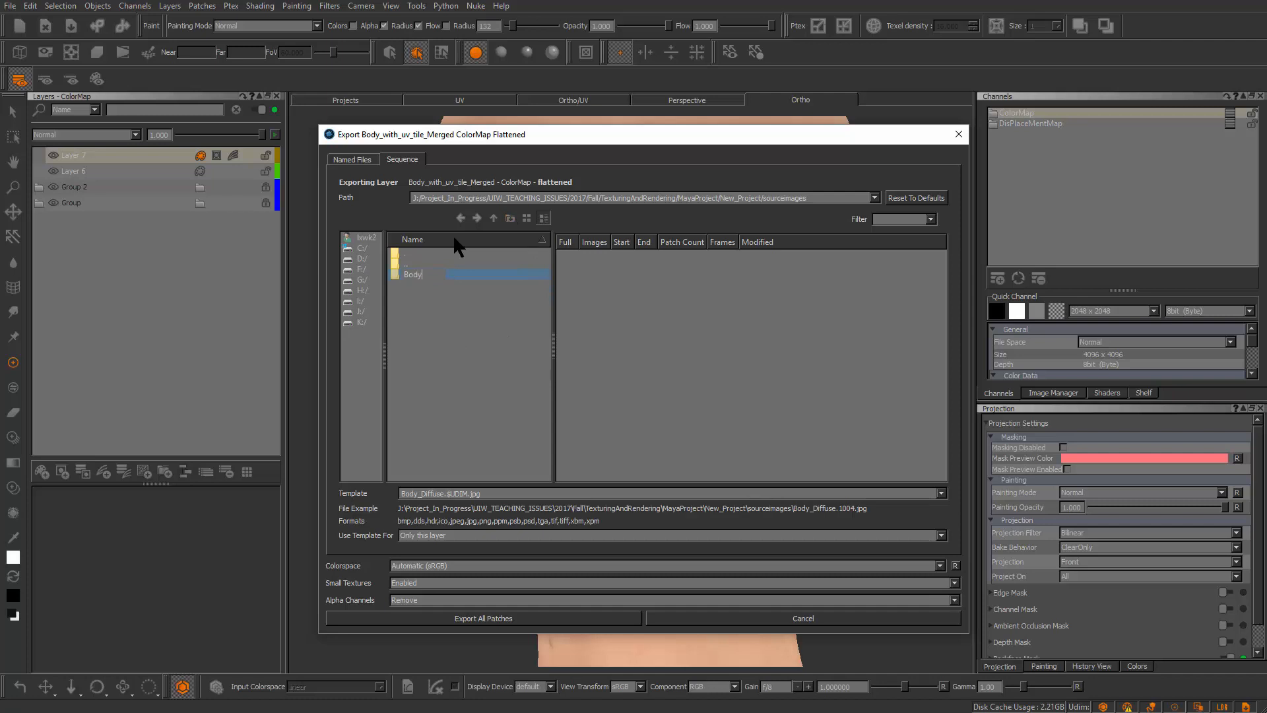
key(Return)
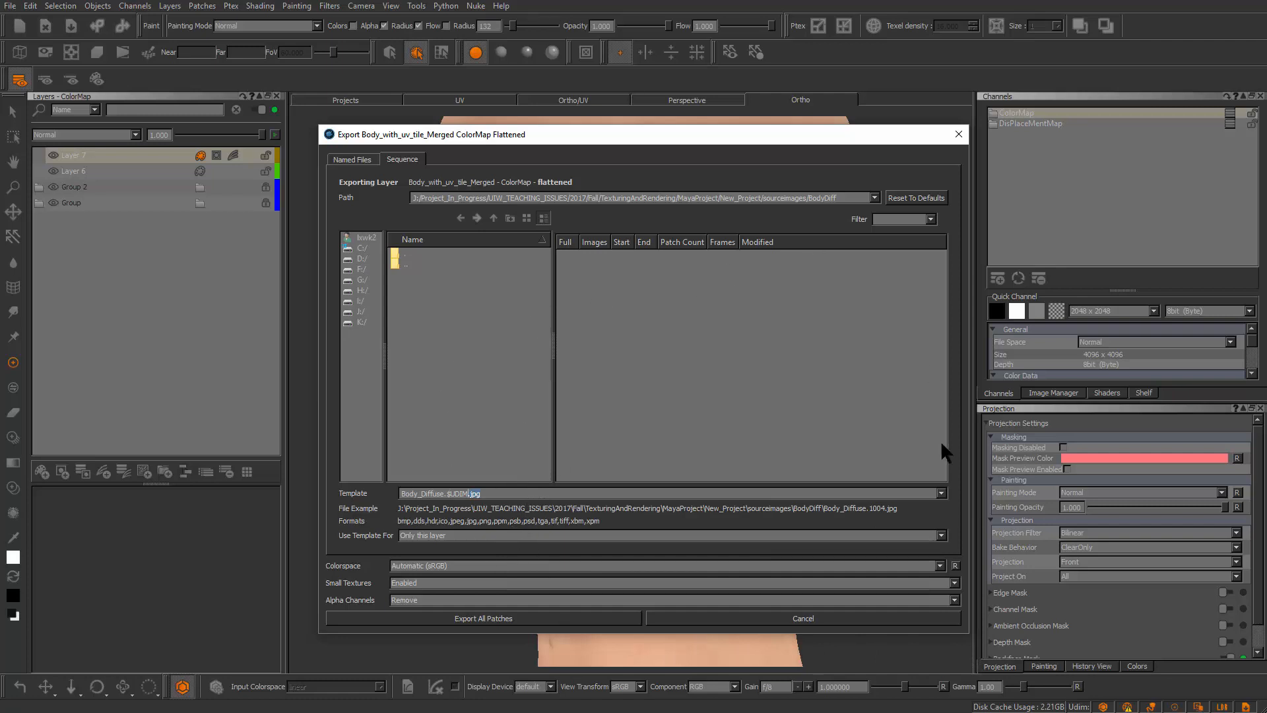
Export all patches of the flattened ColorMap into the BodyDiff folder using the template Body_Diffuse.$UDIM.jpg
drag(802, 139, 736, 115)
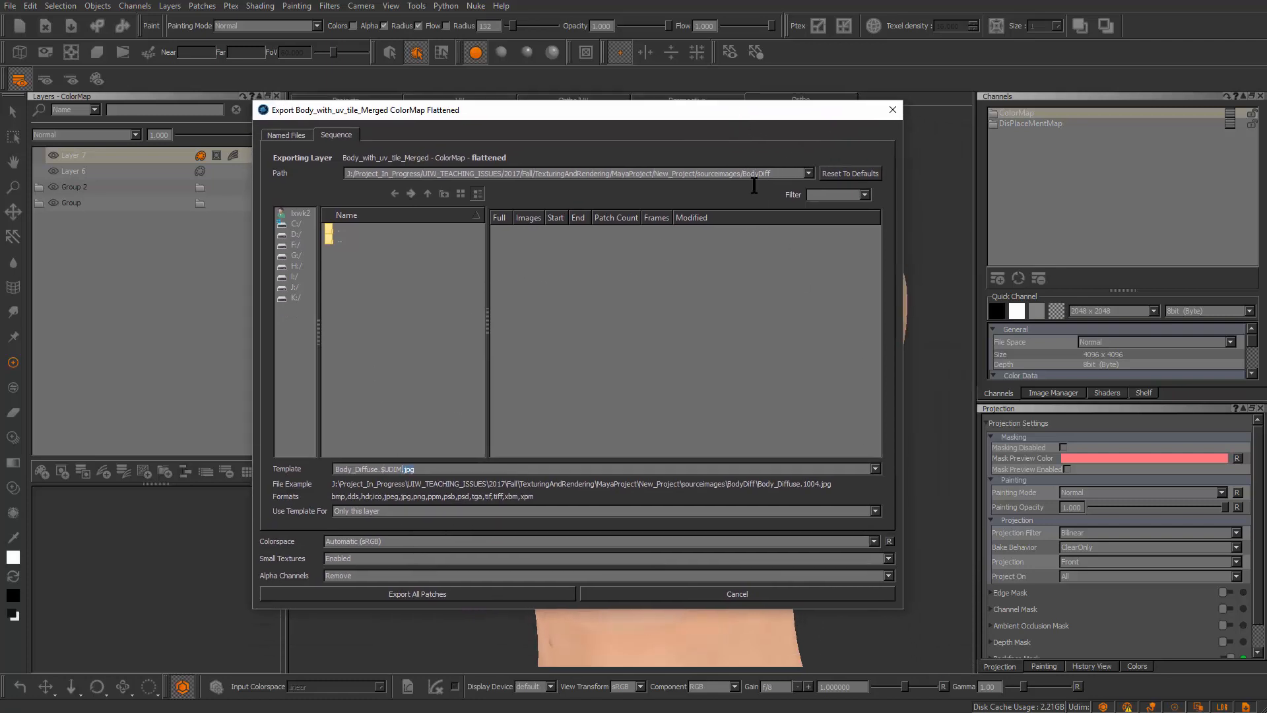
mouse_move(902, 611)
mouse_down()
mouse_move(936, 619)
mouse_move(977, 656)
mouse_move(901, 488)
mouse_move(902, 617)
mouse_up()
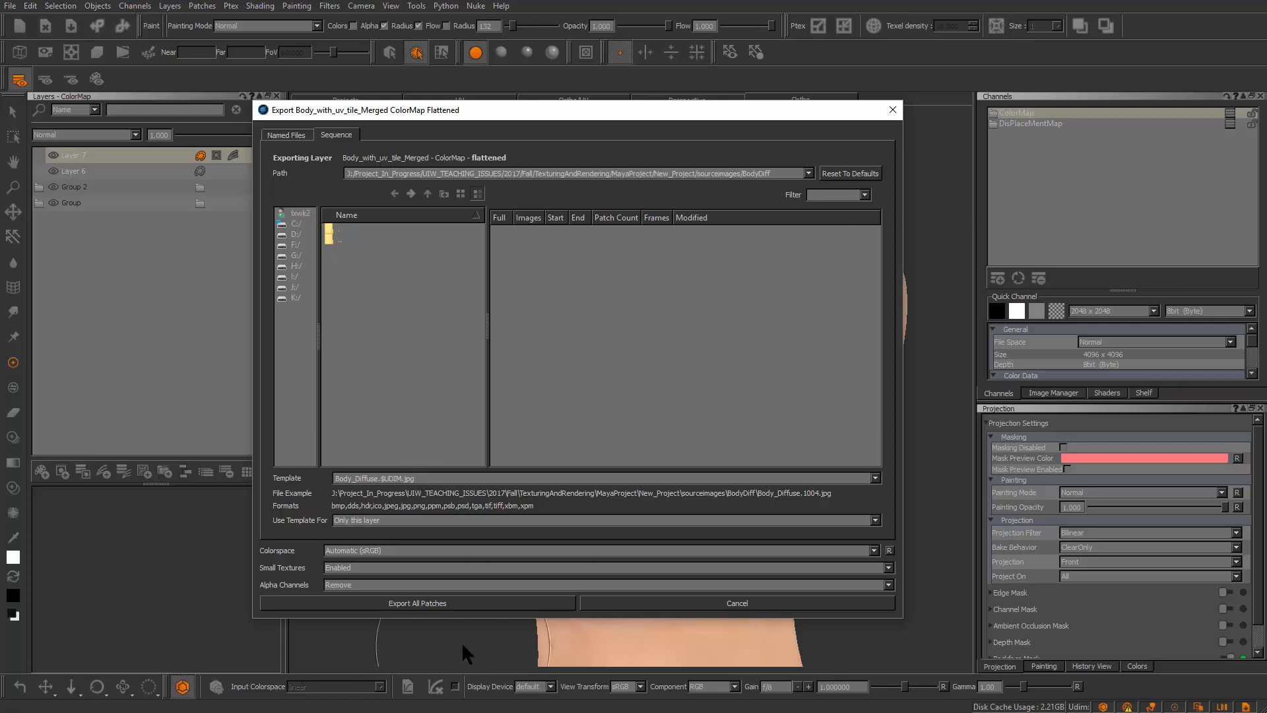
click(451, 598)
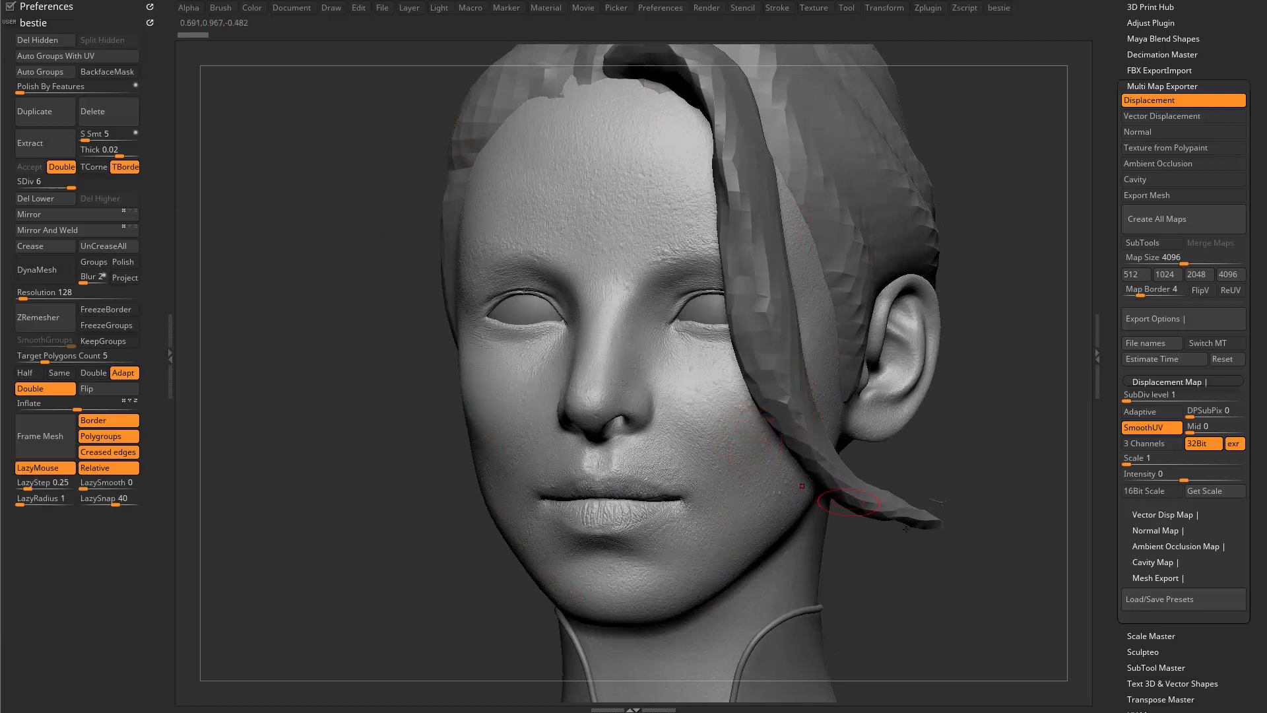
In ZBrush, remove the docked Zplugin palette from the side tray and dock it there again
scroll(1119, 503, up, 10)
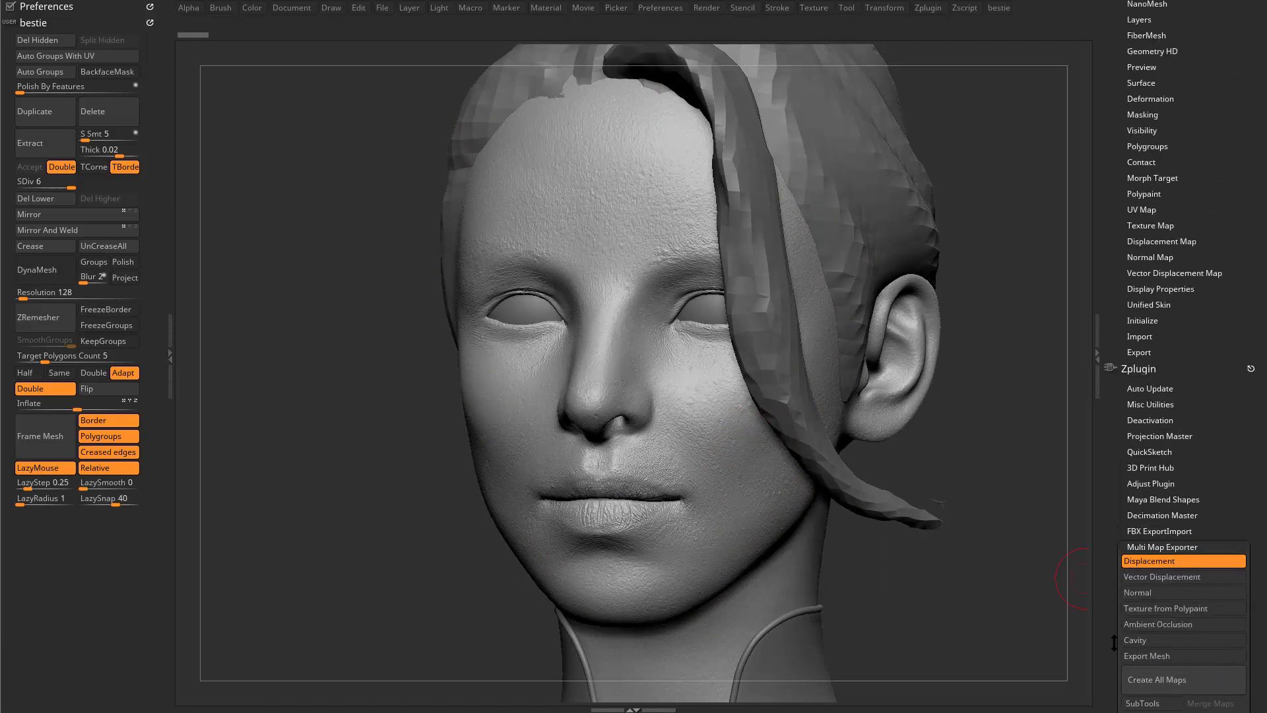
click(1250, 408)
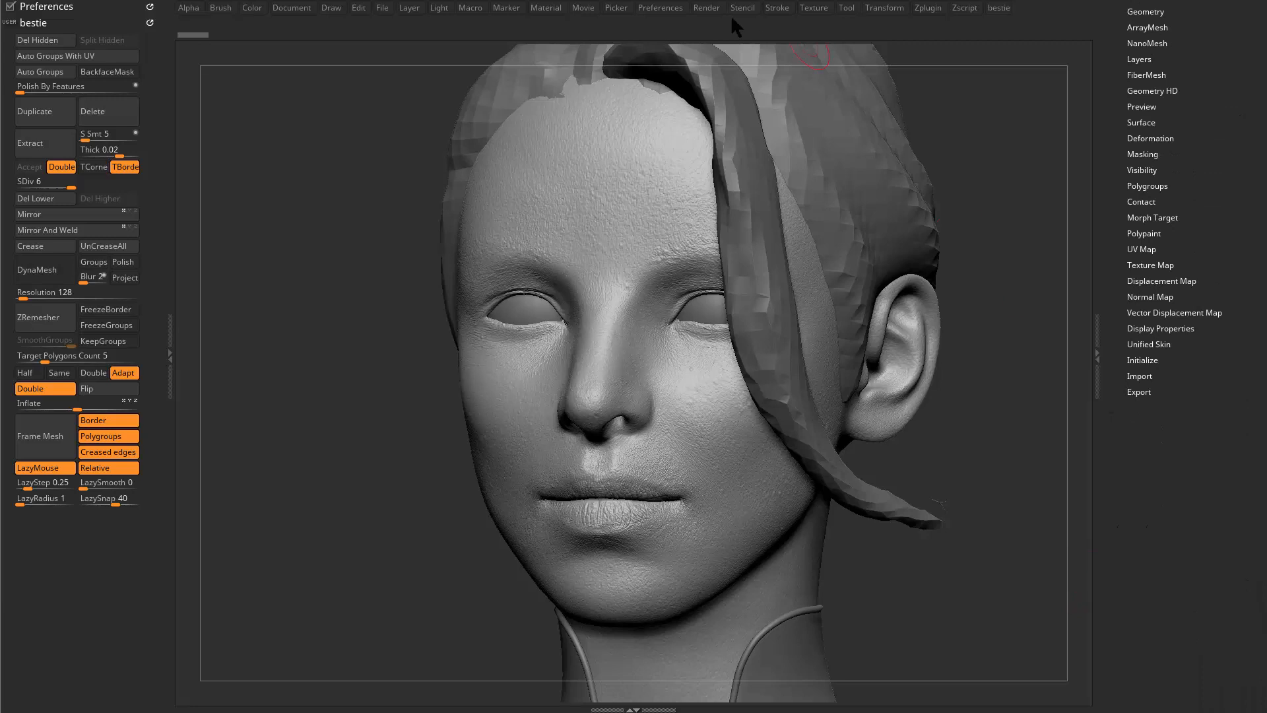
click(936, 9)
drag(919, 25, 1165, 495)
Review the Multi Map Exporter's map types, map size, export options and displacement map settings
drag(1137, 612, 1154, 403)
drag(1117, 467, 1117, 439)
drag(1110, 518, 1111, 466)
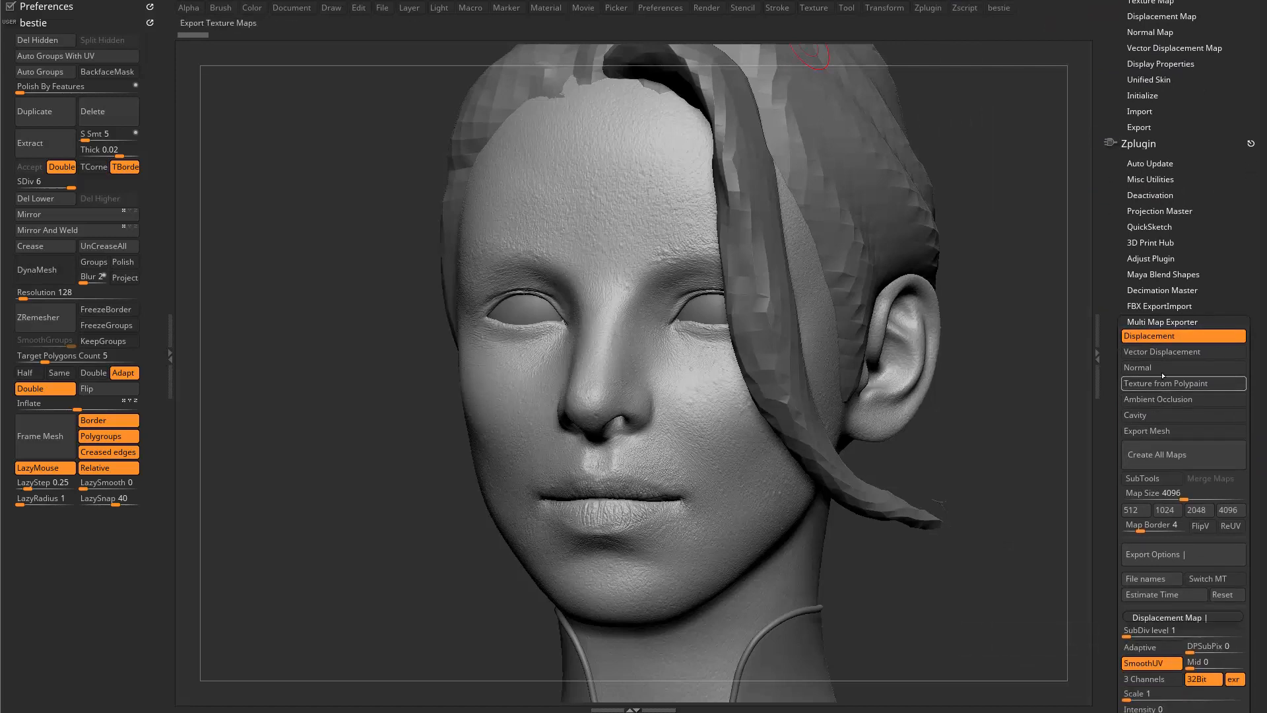
drag(1109, 580, 1112, 422)
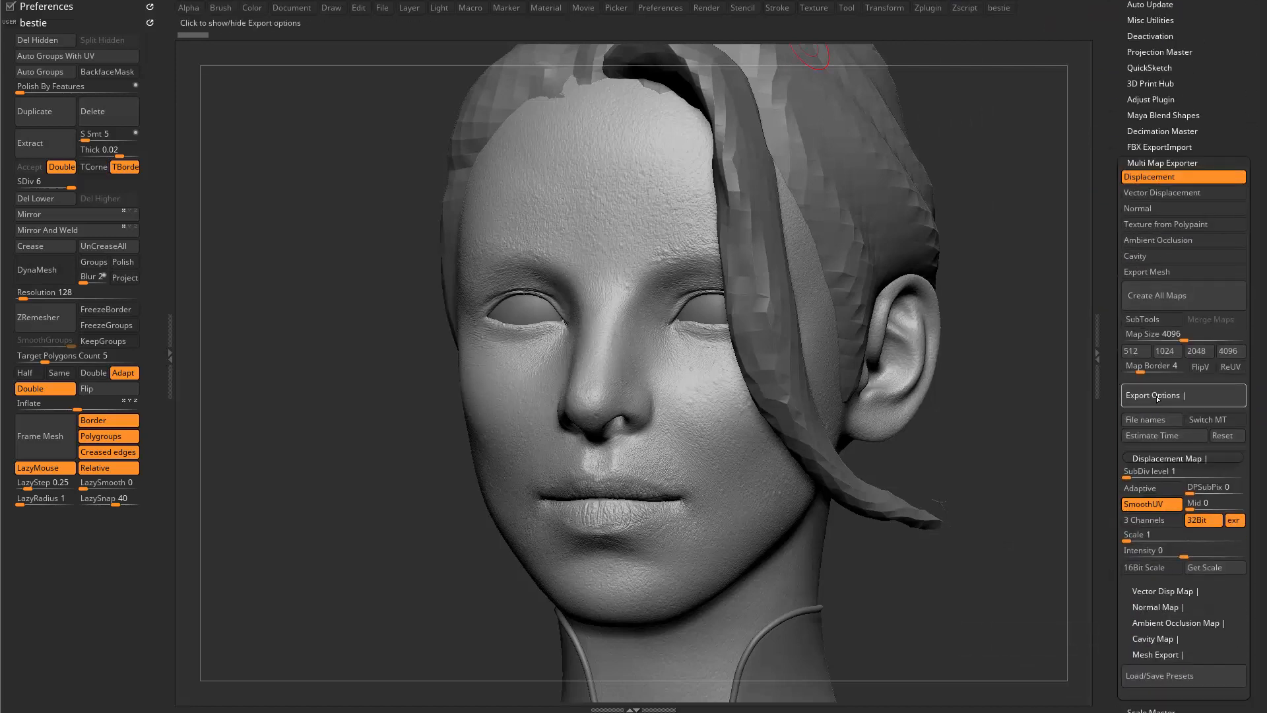
drag(1115, 489, 1115, 339)
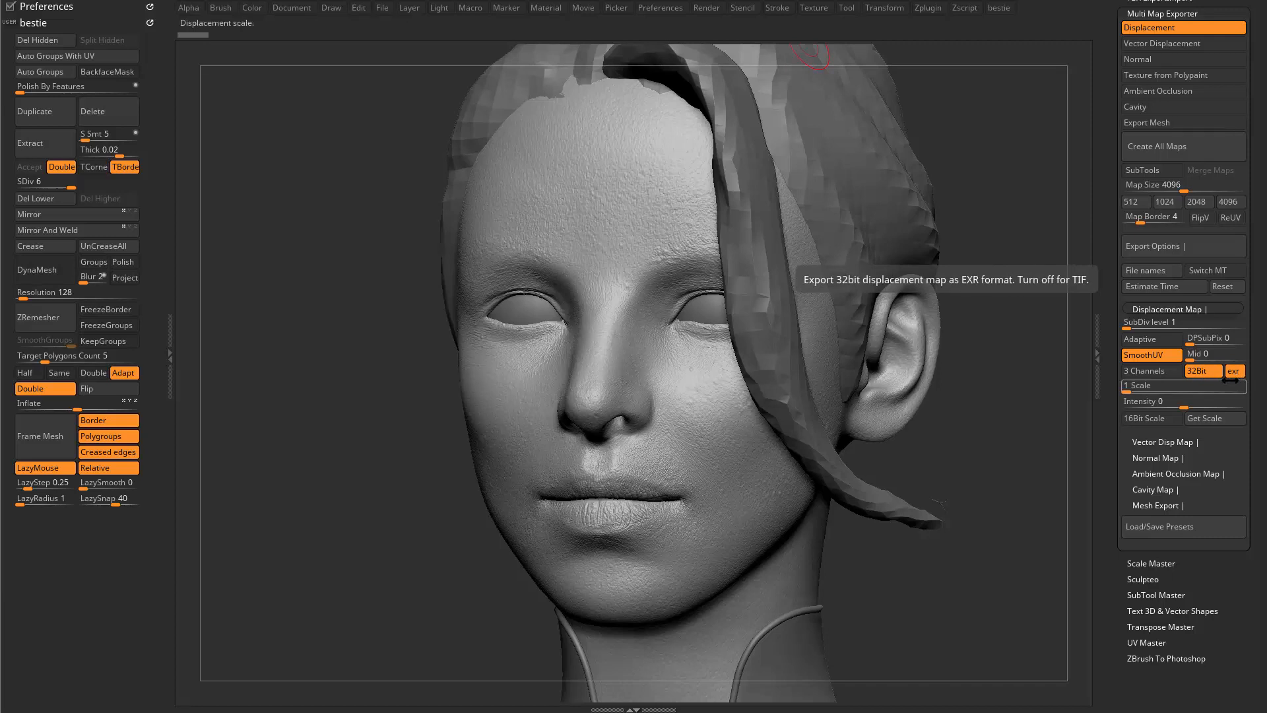
drag(1112, 369, 1113, 470)
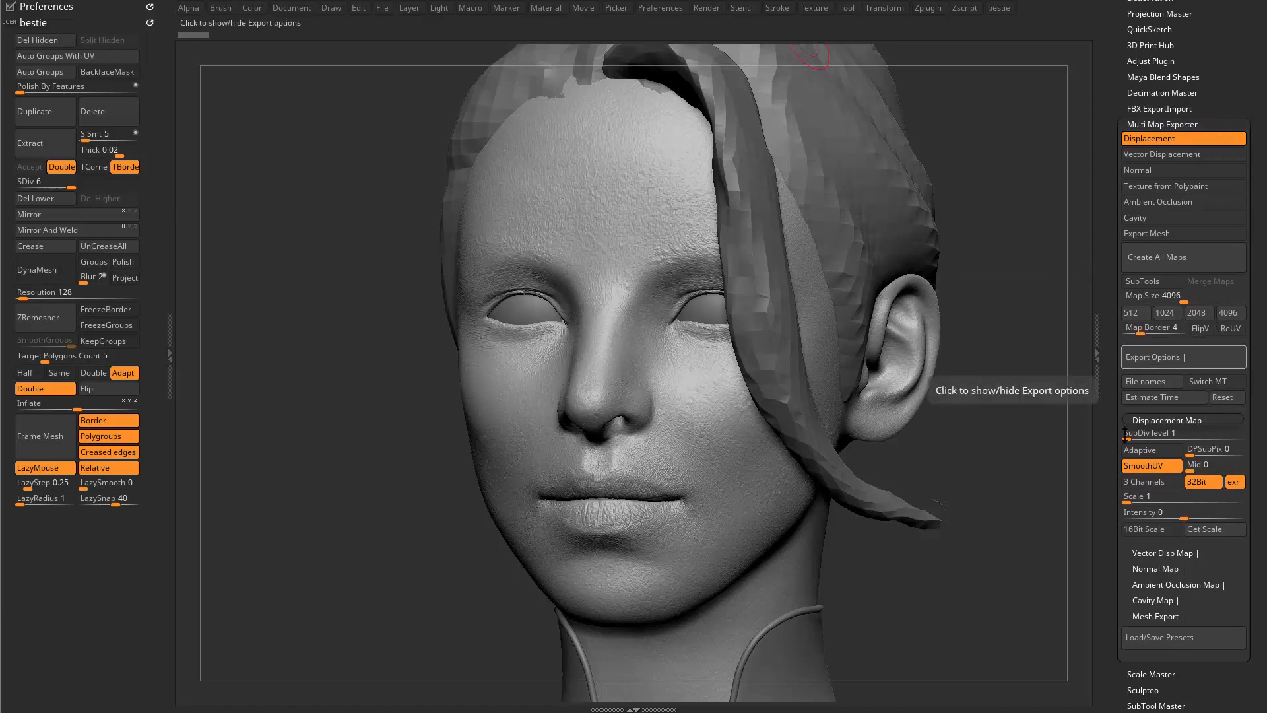
drag(1113, 520, 1117, 138)
drag(1115, 394, 1118, 593)
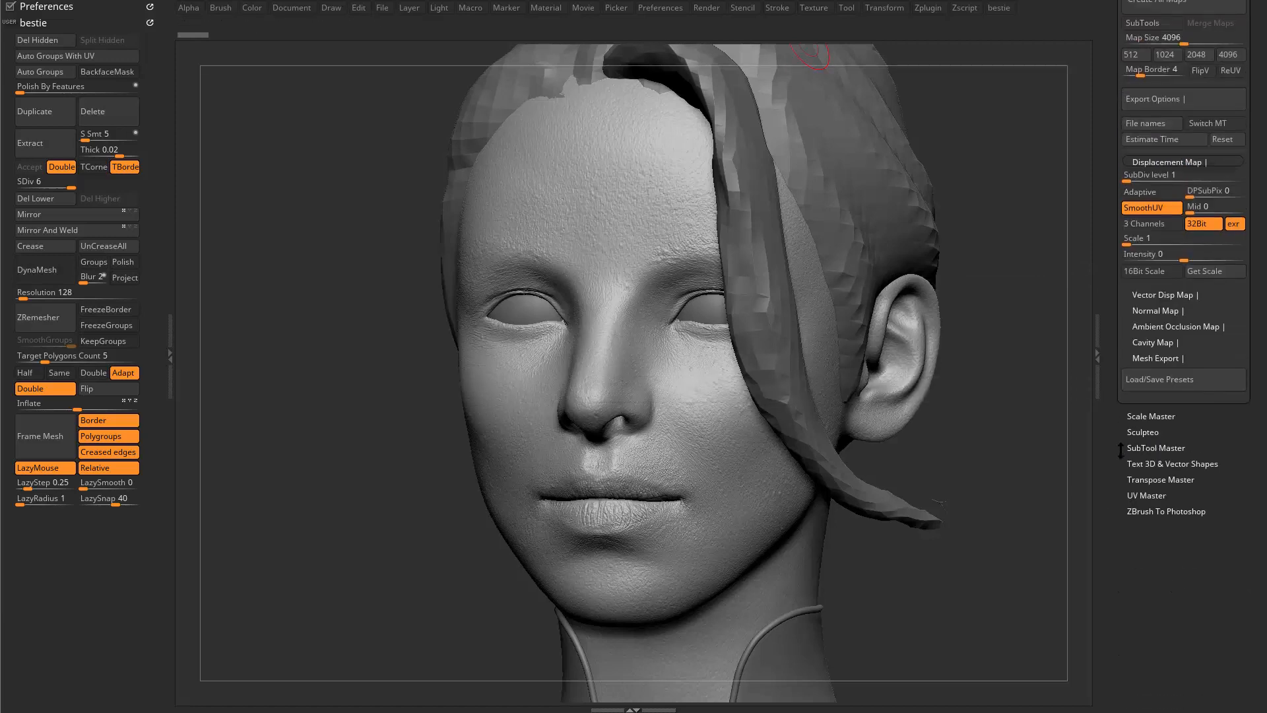
Look over the tool's Displacement Map settings and its UV Map settings, including the UV adjustment options
drag(1120, 458, 1116, 437)
drag(1144, 521, 1159, 443)
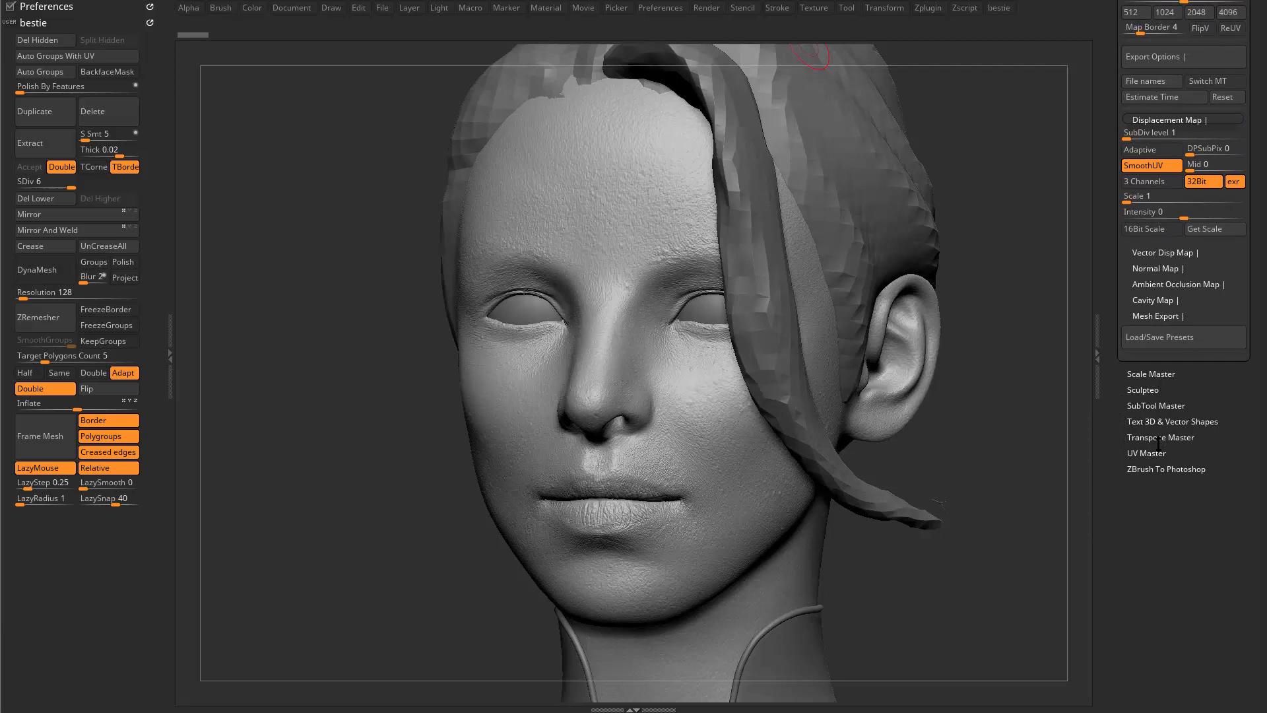
drag(1122, 46, 1104, 697)
drag(1144, 320, 1116, 379)
drag(1116, 294, 1118, 326)
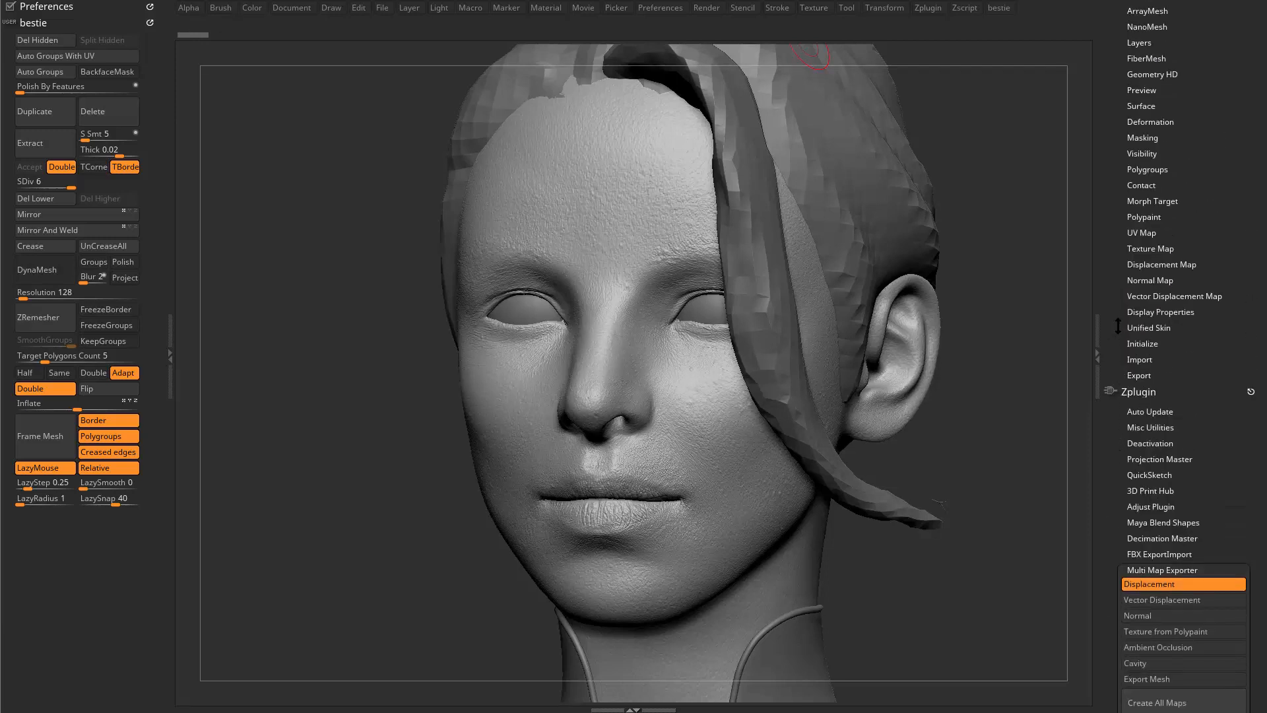
click(1162, 265)
click(1150, 233)
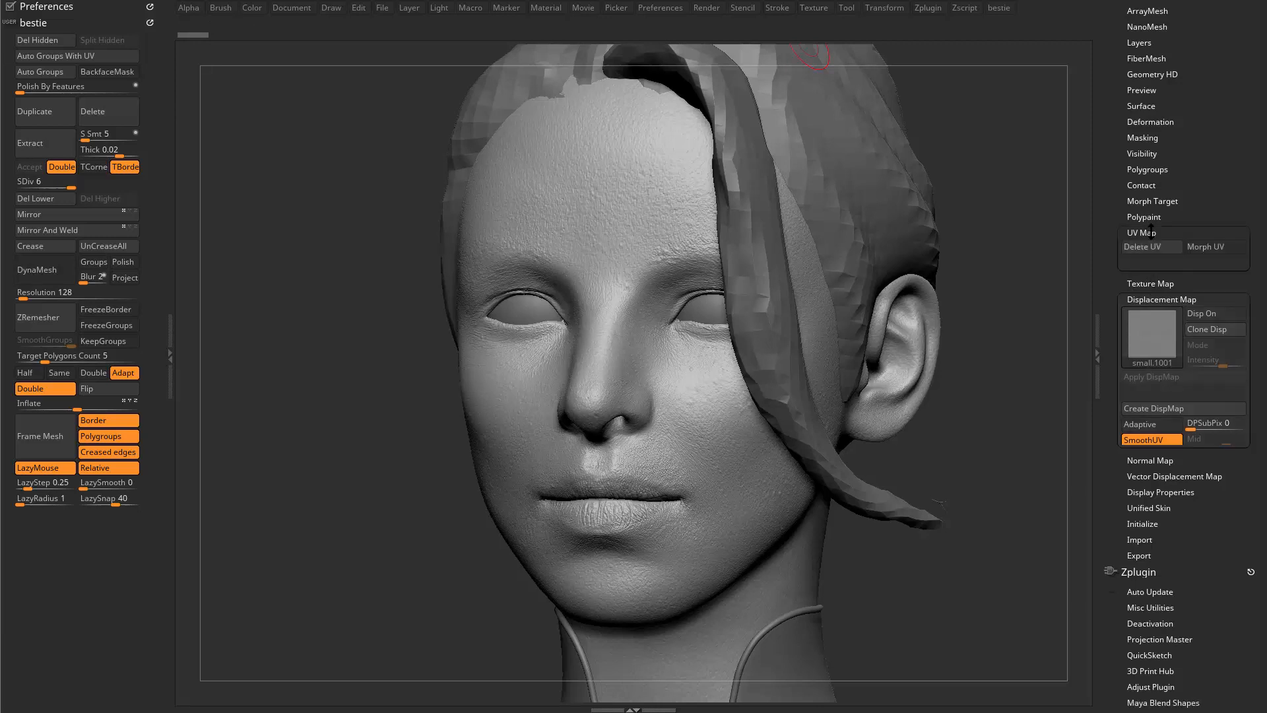
click(1147, 344)
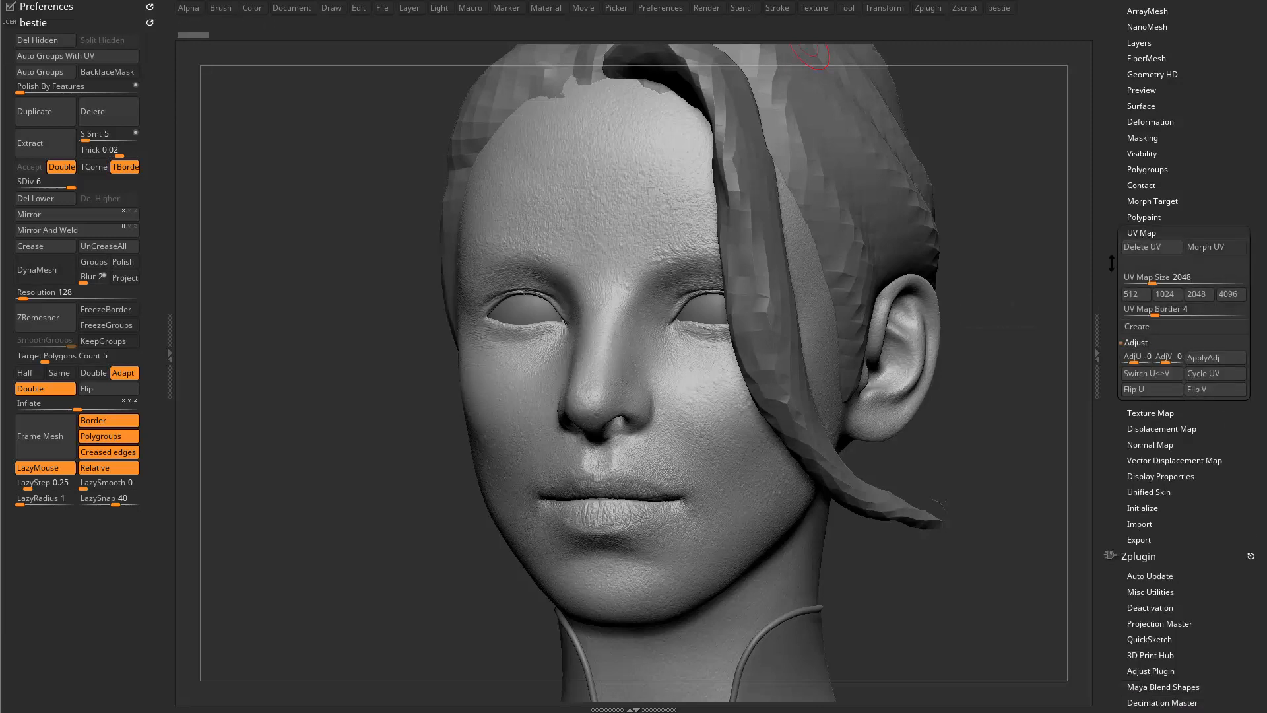
Check the Multi Map Exporter's displacement settings, including SubDiv level, Adaptive and SmoothUV, and the export options
drag(1111, 259, 1121, 119)
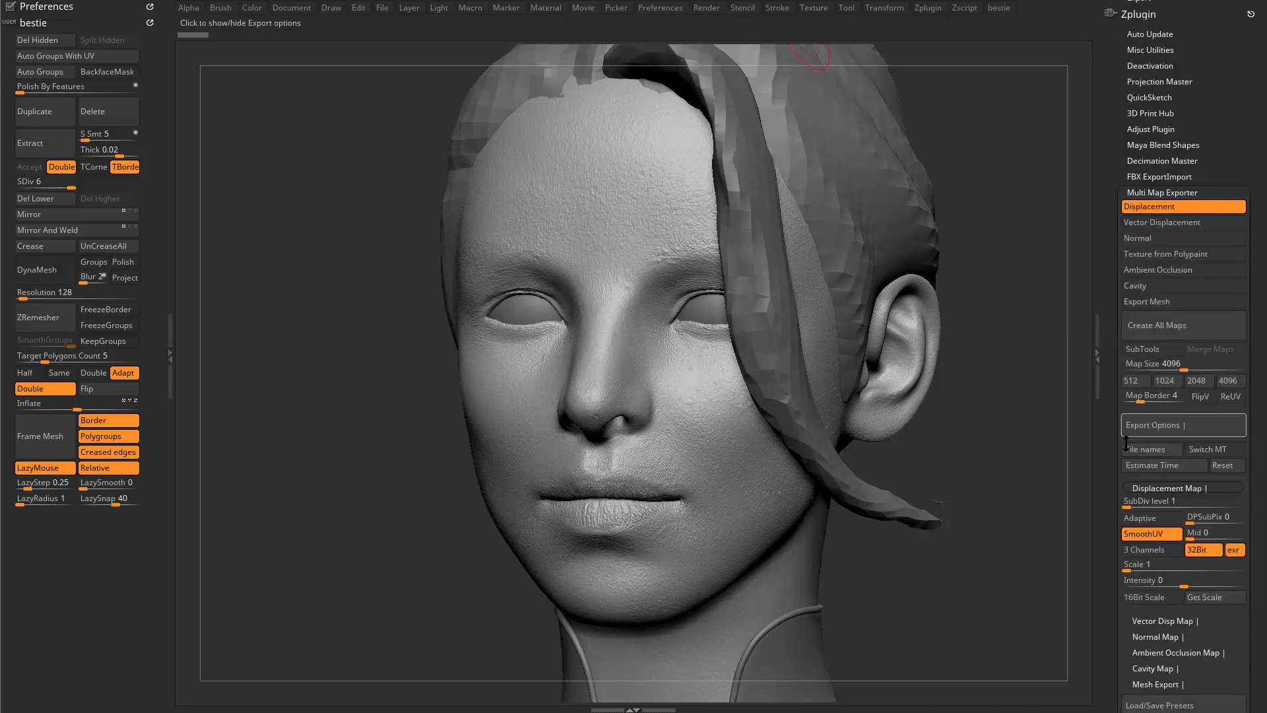
mouse_move(1114, 473)
mouse_down()
mouse_move(1114, 414)
mouse_move(1117, 449)
mouse_up()
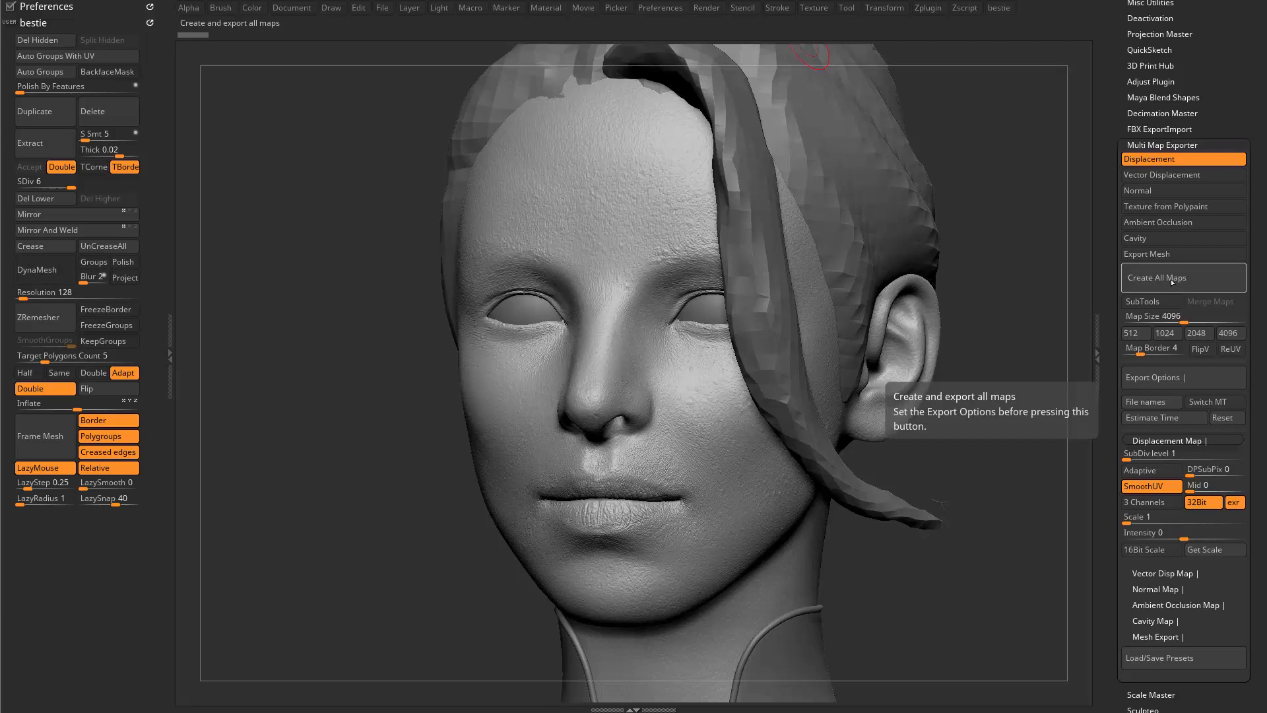
drag(1118, 488, 1119, 431)
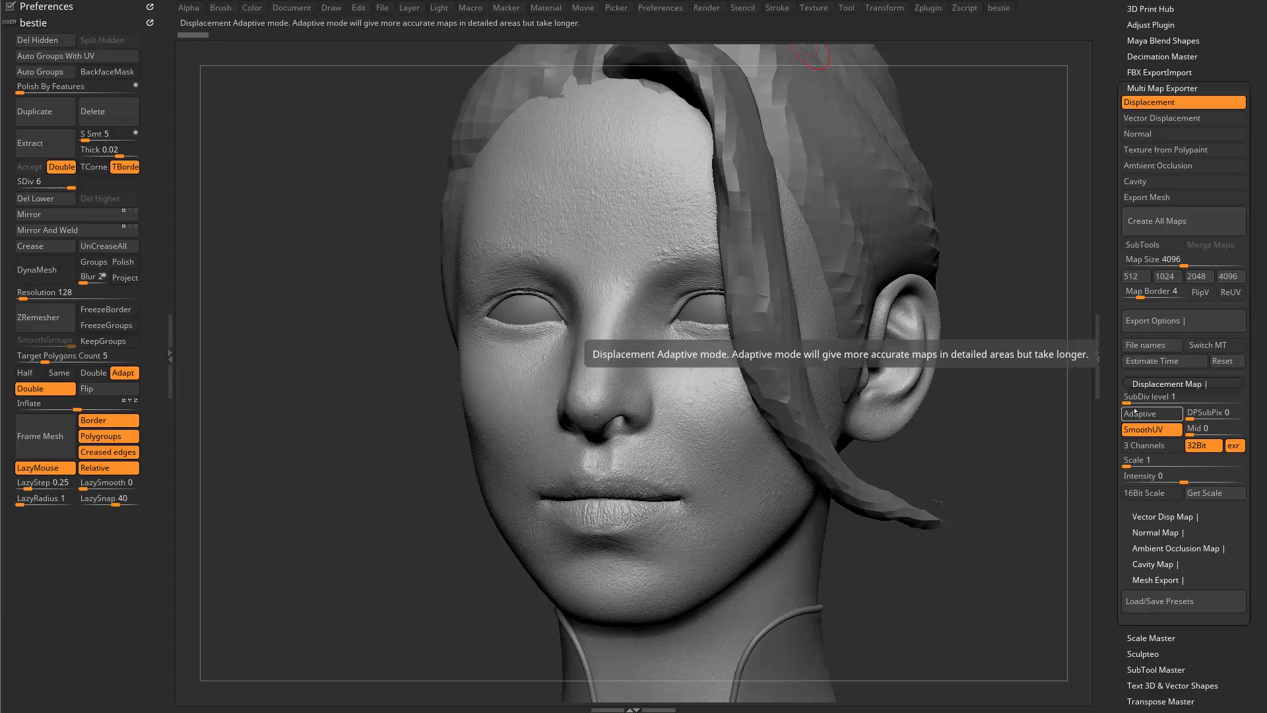
drag(1116, 342, 1116, 367)
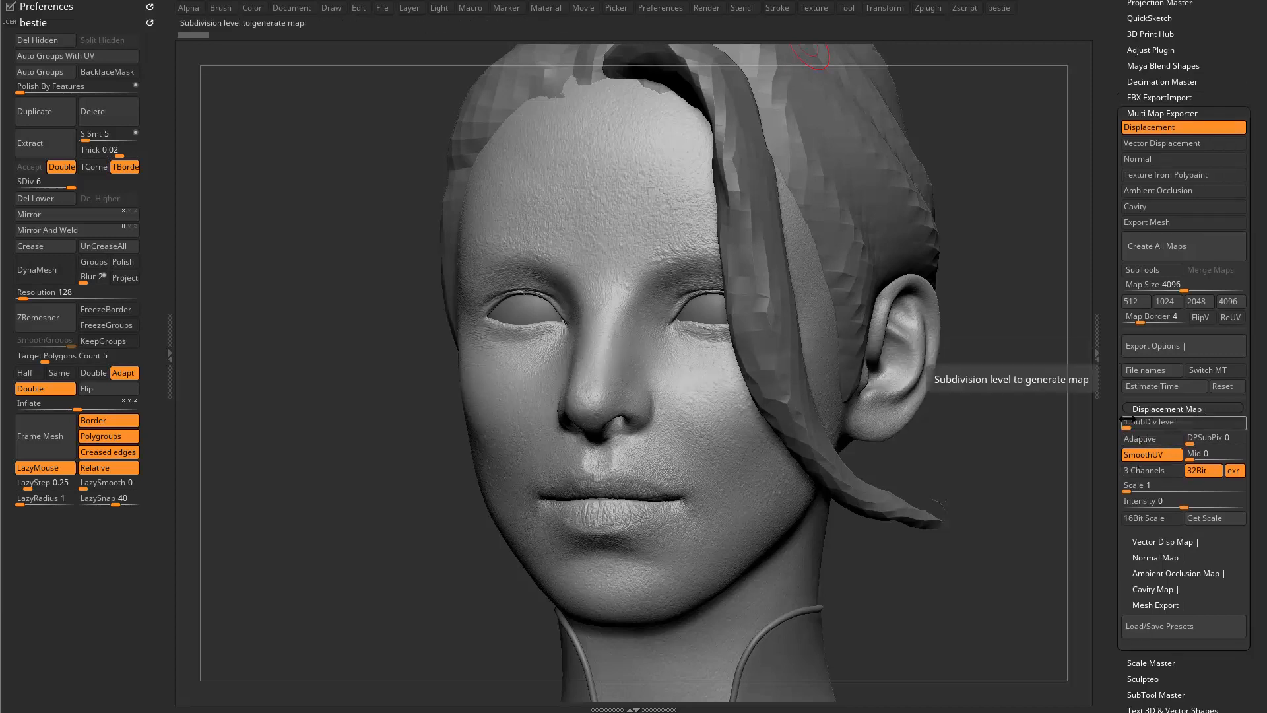
drag(1117, 423, 1117, 445)
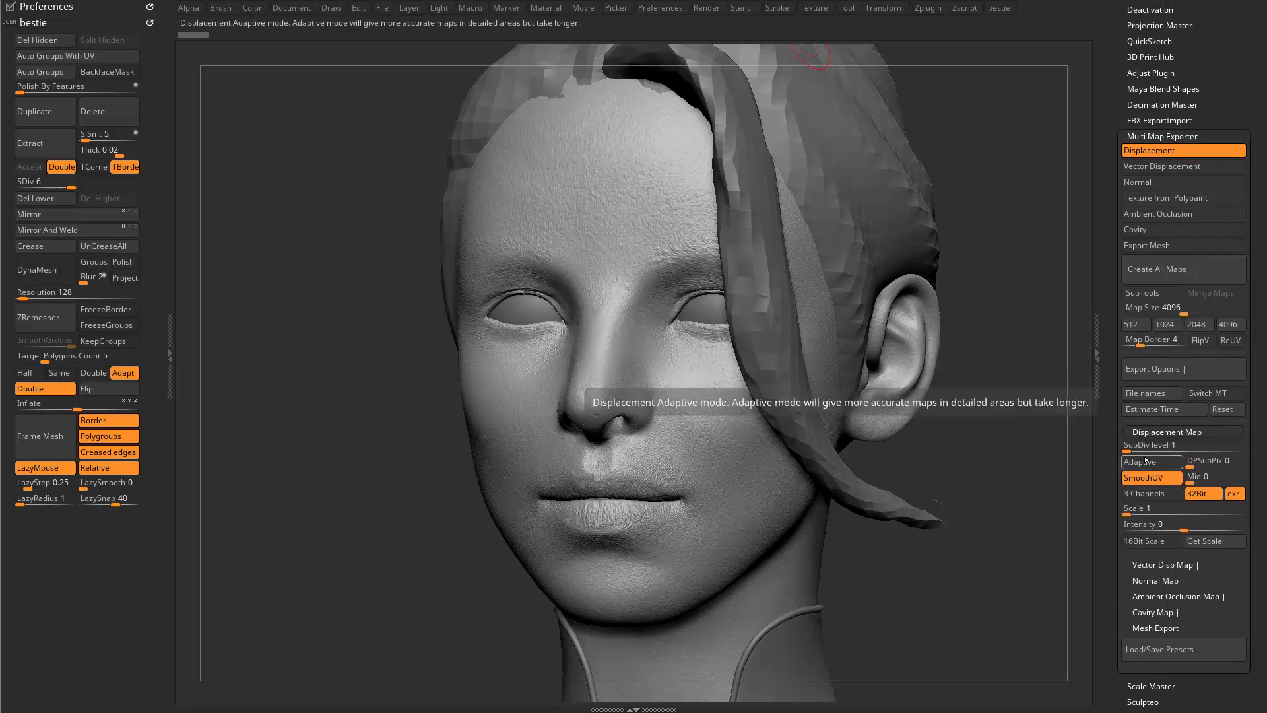
drag(1117, 377, 1117, 389)
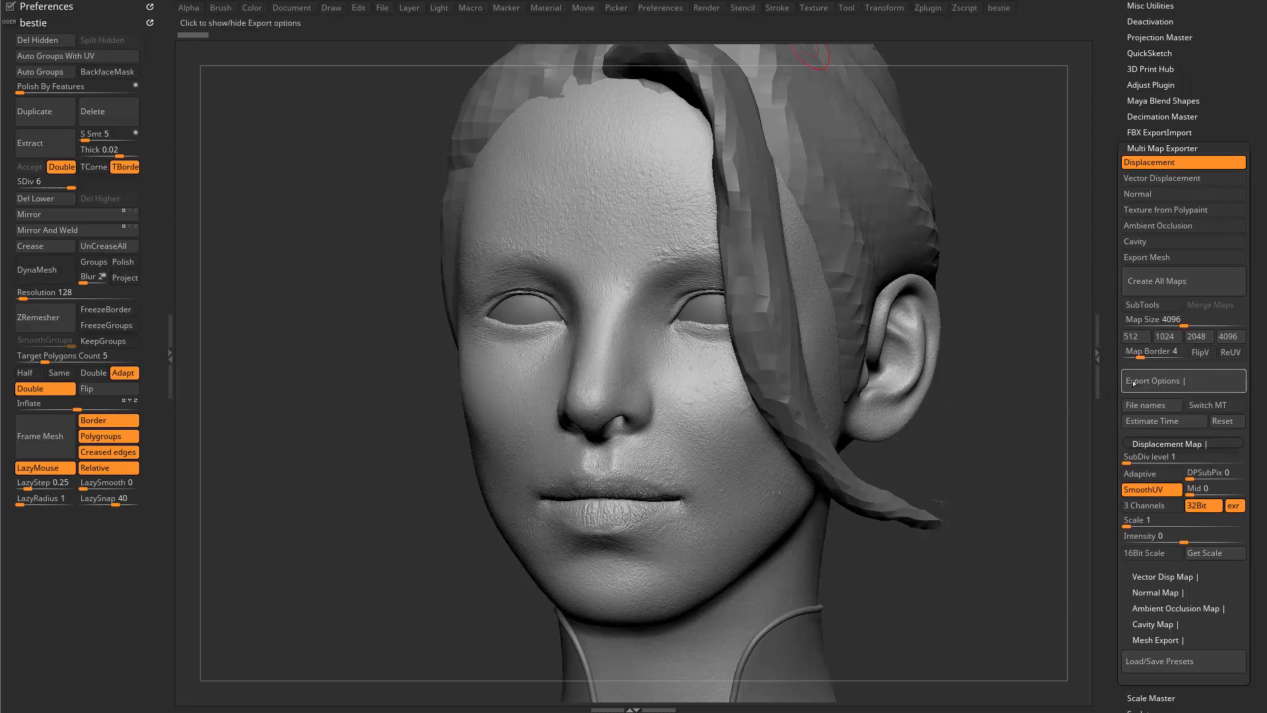
Start creating all maps and set the save location to the sourceimages folder of New_Project inside MayaProject
click(1163, 294)
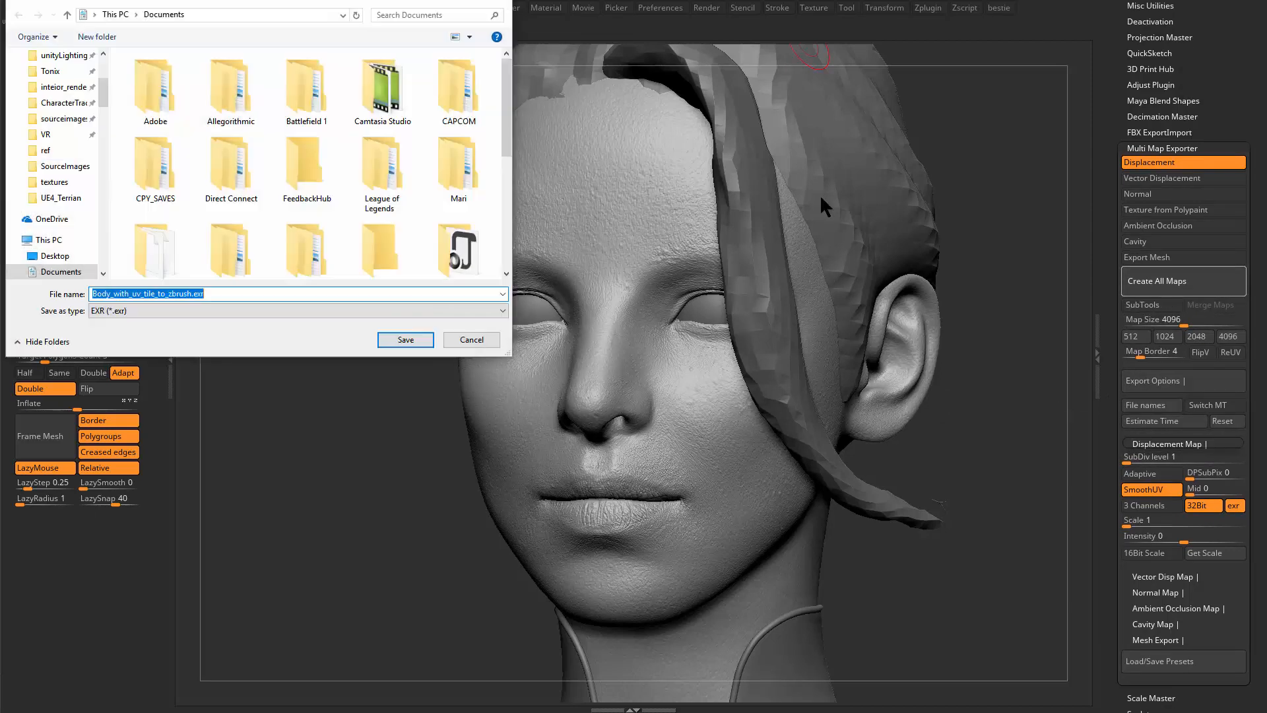
drag(385, 3, 898, 331)
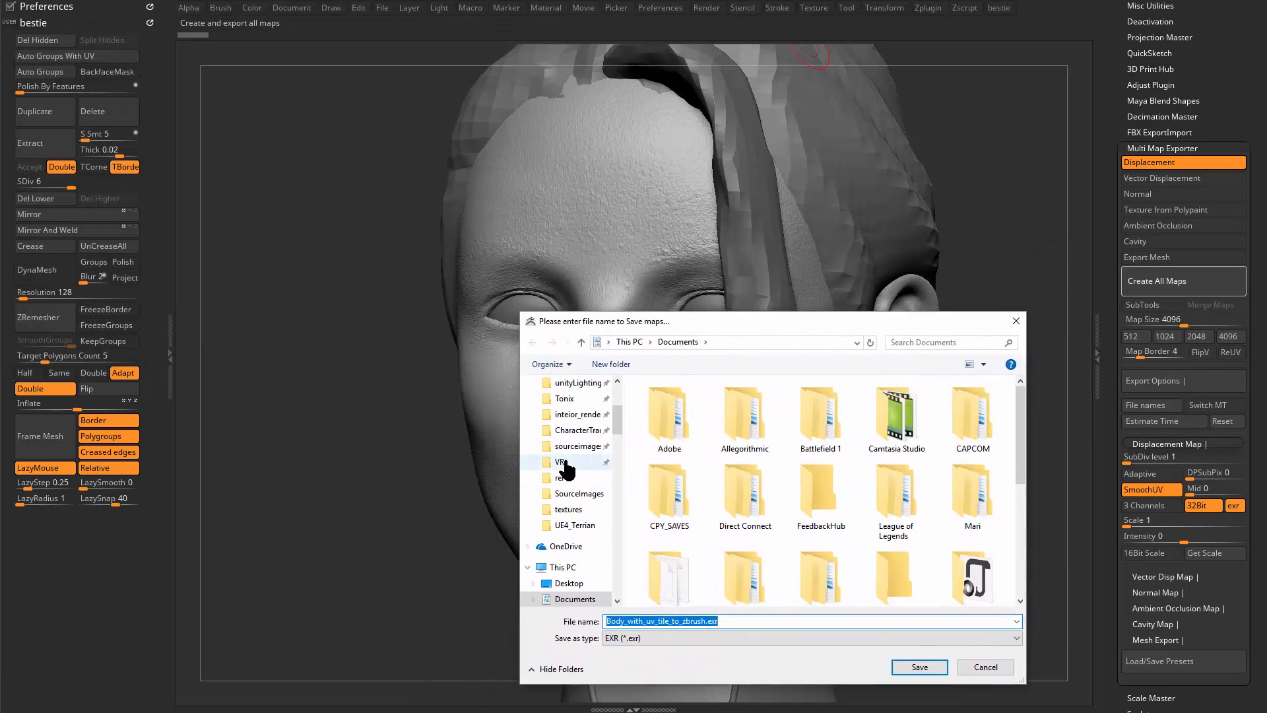
click(594, 436)
click(653, 341)
drag(715, 316, 717, 274)
double_click(717, 416)
double_click(695, 360)
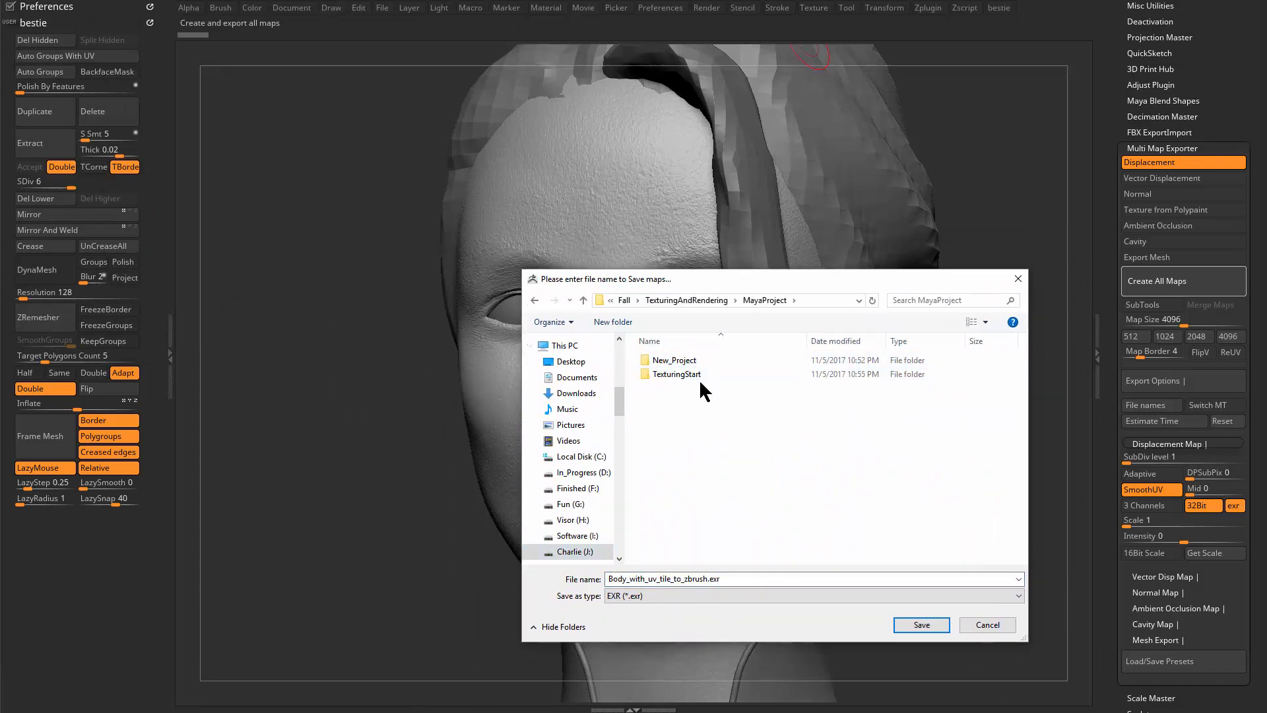
double_click(699, 361)
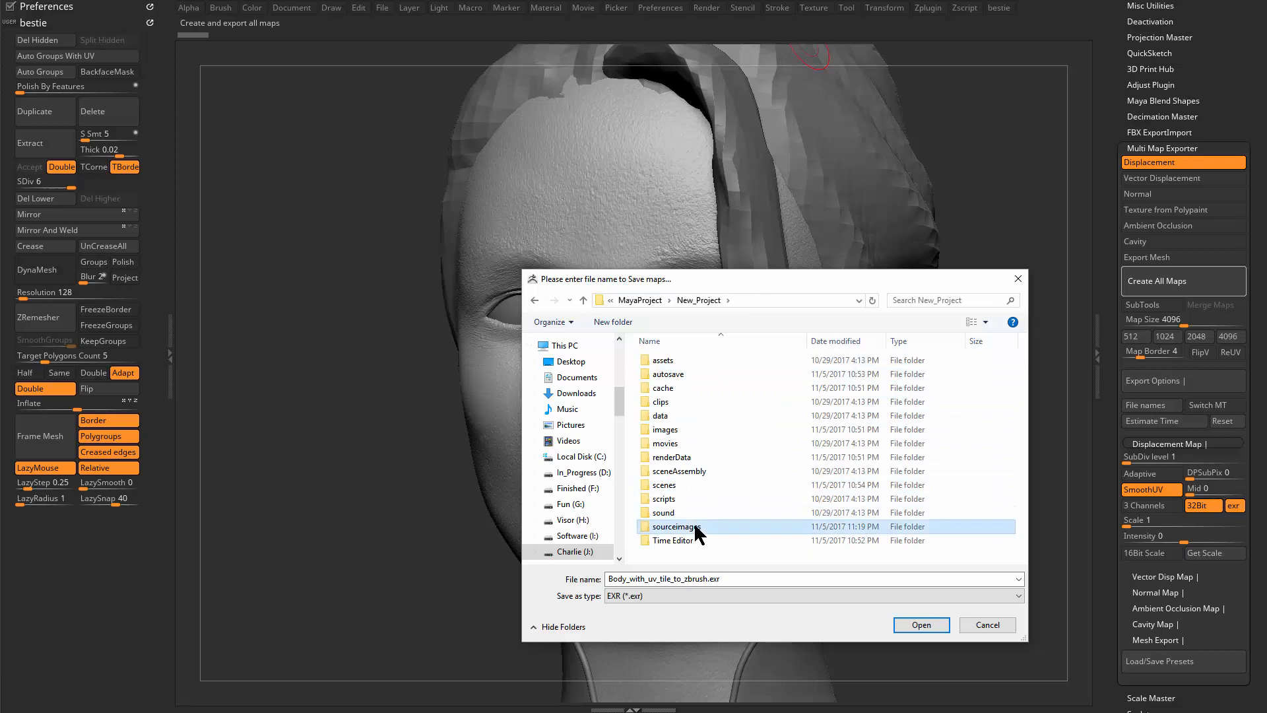
double_click(692, 525)
Create a new BodyDis folder in sourceimages and open it as the save destination
click(617, 324)
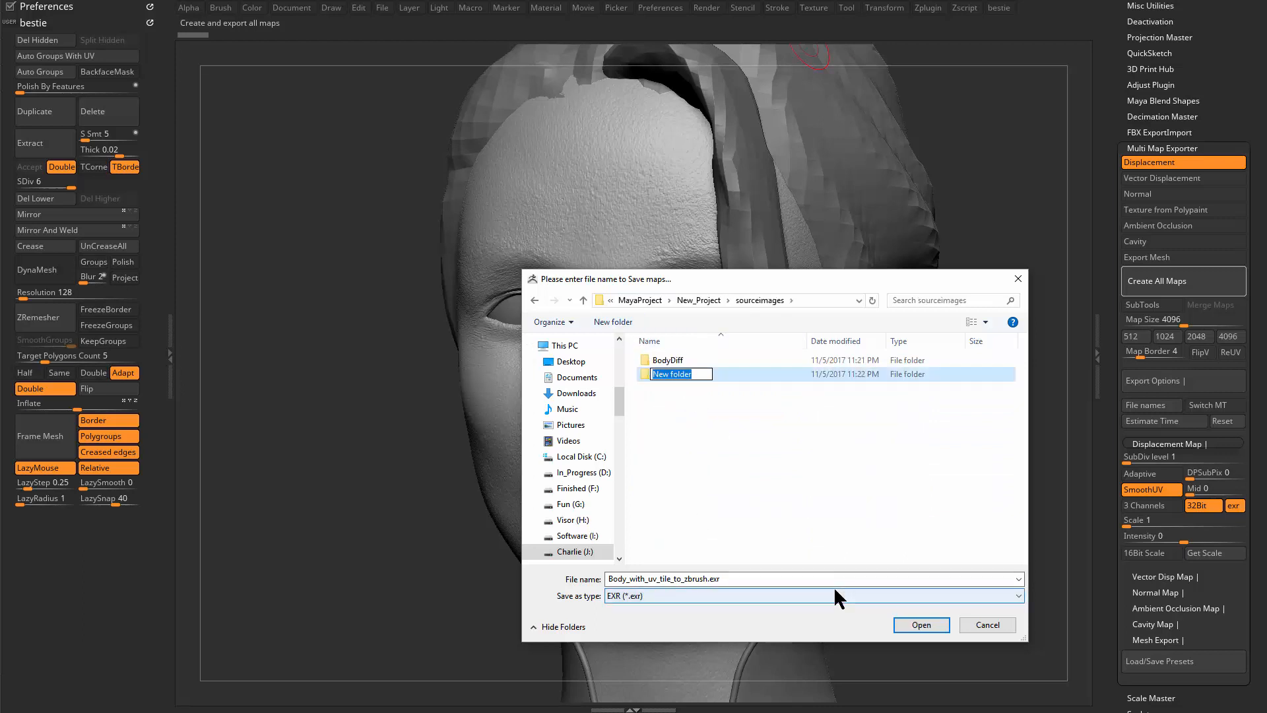
text(DodyDis)
key(Return)
key(Return)
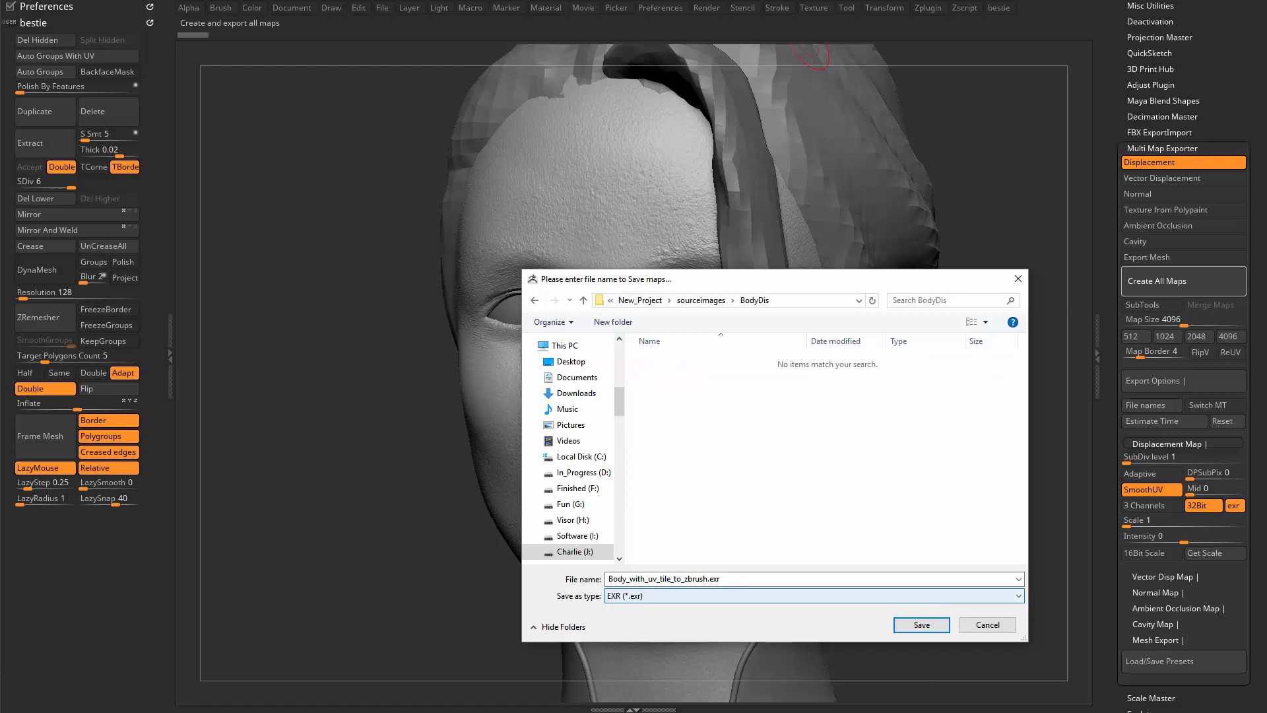
Export the displacement maps into BodyDis as Body_with_uv_tile_to_zbrush.exr, keeping the suggested file name, and dismiss the completion notice
click(929, 625)
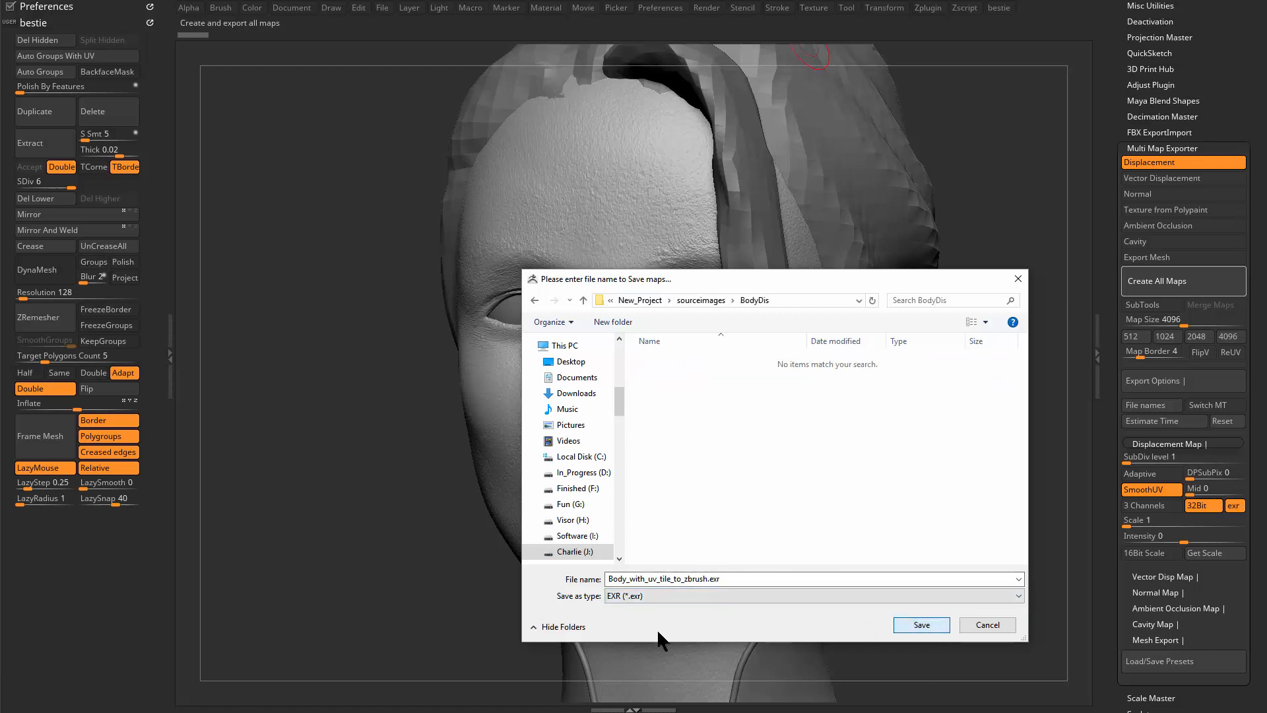
double_click(702, 581)
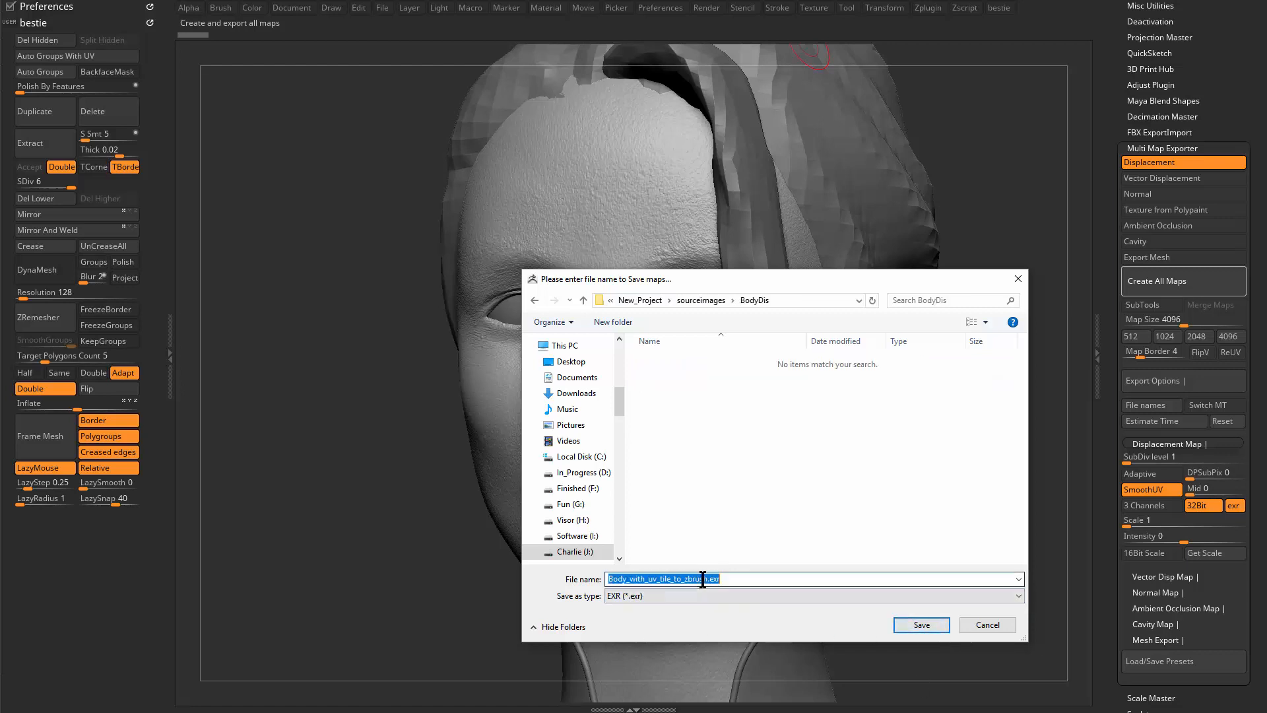
drag(707, 580, 564, 579)
click(842, 498)
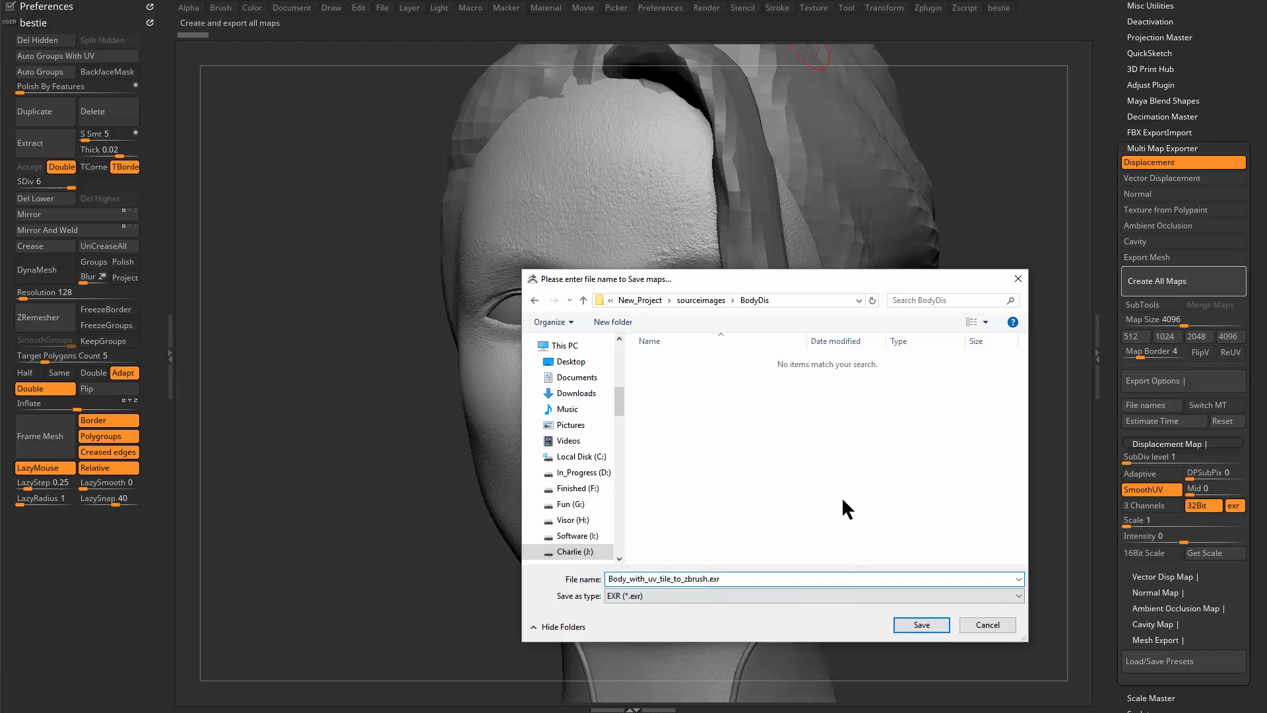
double_click(706, 581)
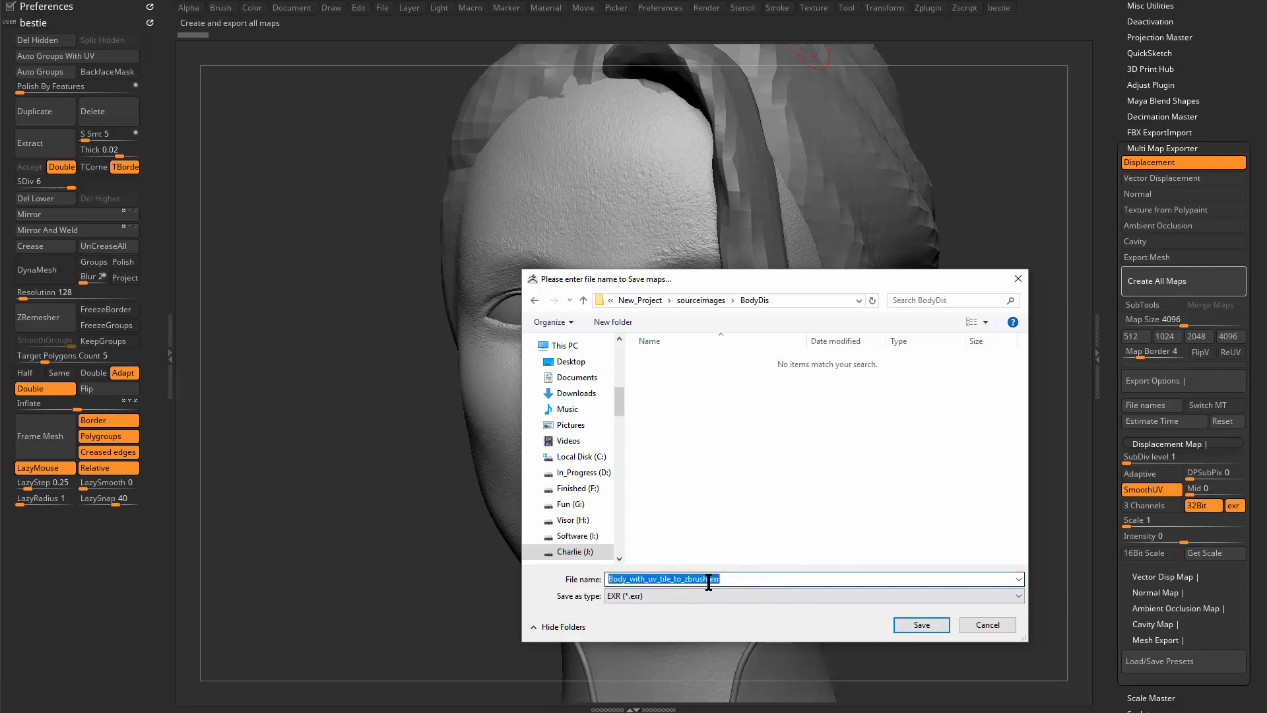
click(925, 627)
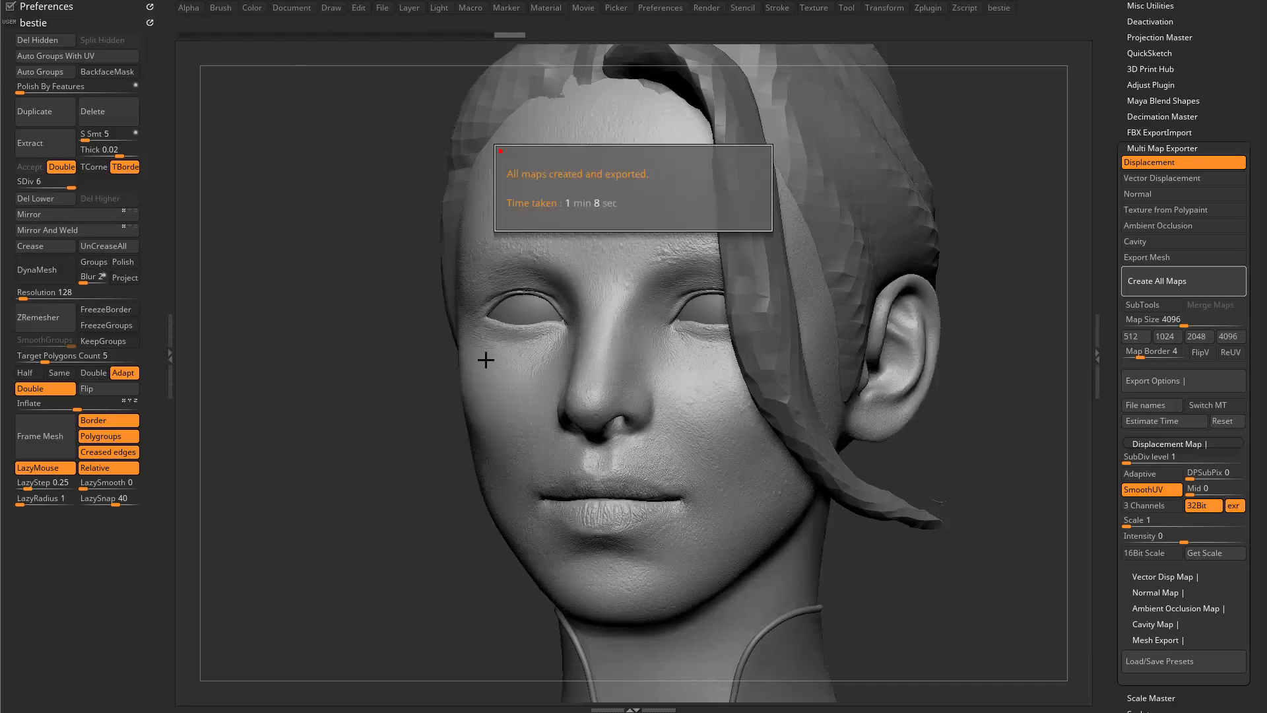
click(695, 197)
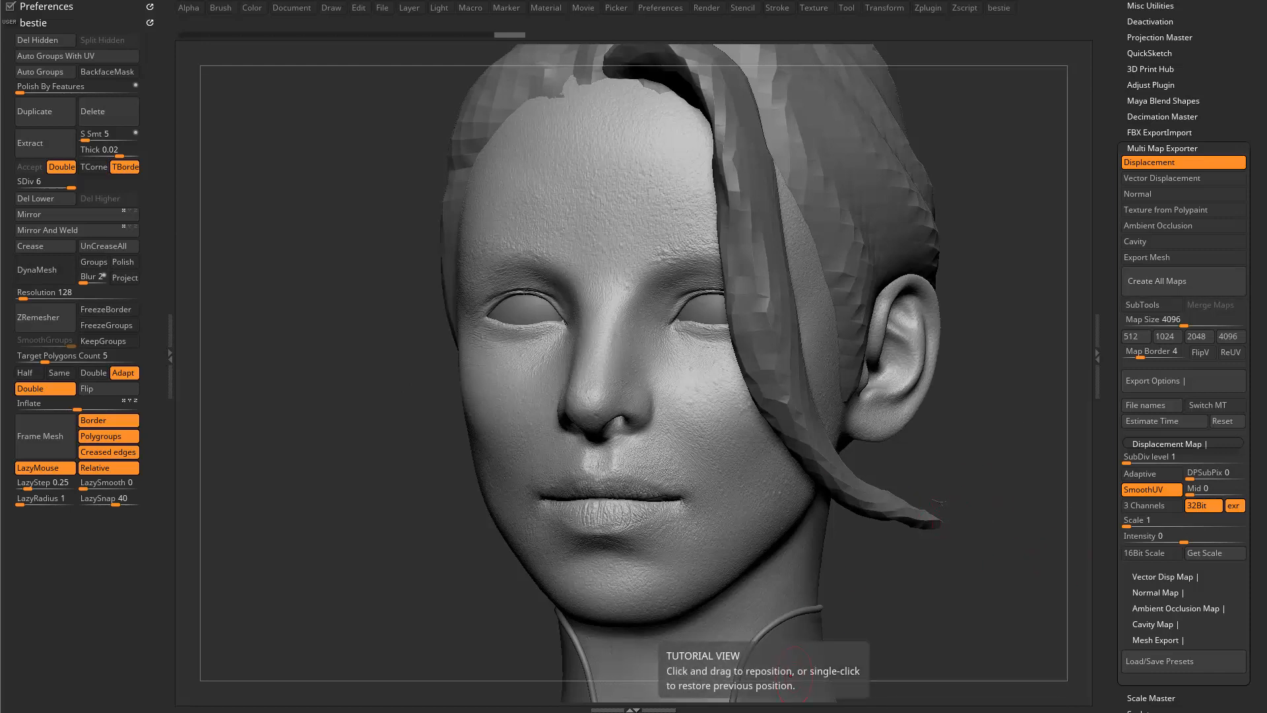
Switch to File Explorer and inspect the exported Body_Diffuse textures in the BodyDiff folder
drag(903, 309, 540, 84)
double_click(655, 159)
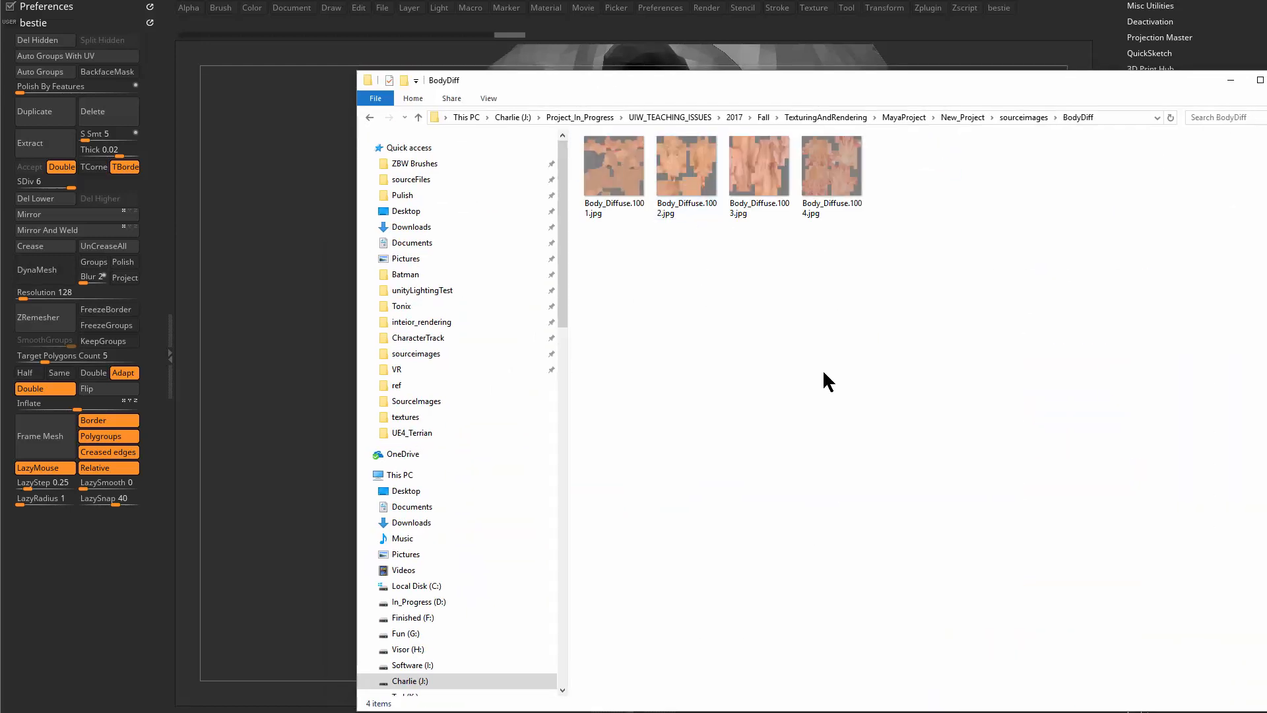
drag(954, 391, 628, 162)
click(1020, 363)
drag(996, 380, 628, 165)
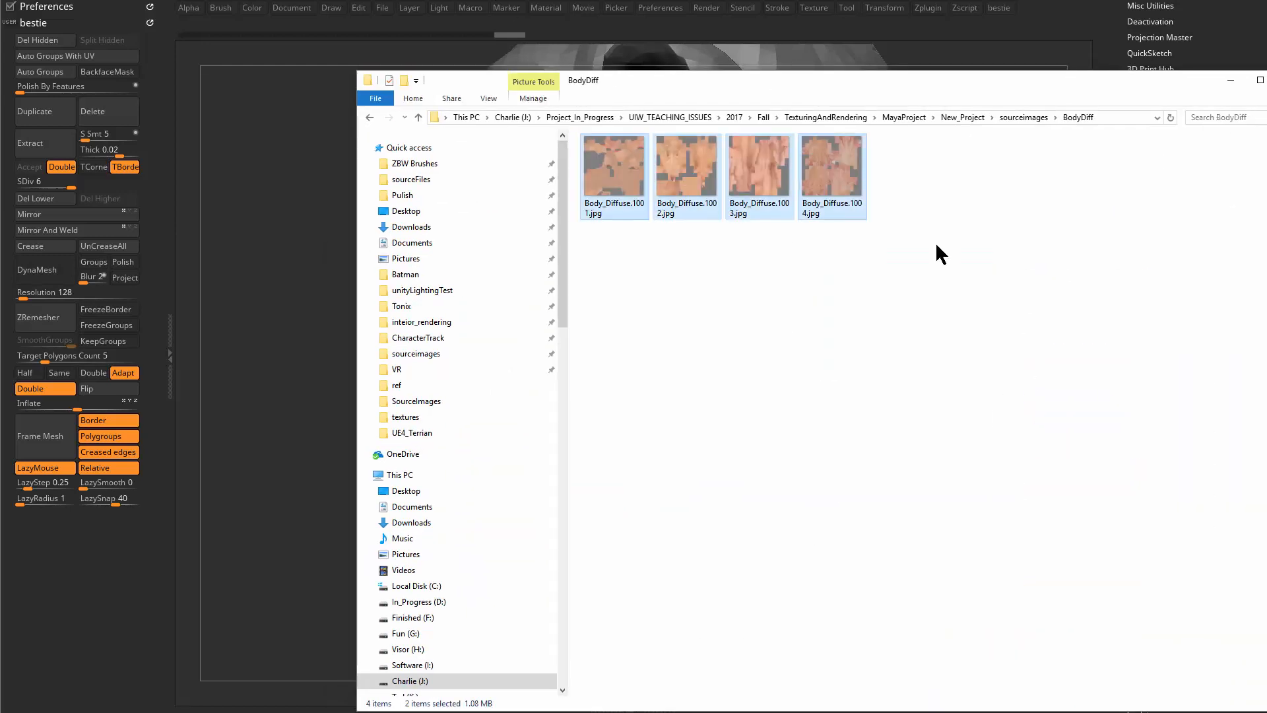
Go up to sourceimages, open the BodyDis folder and reposition its window so the displacement files are fully in view
click(1025, 118)
click(668, 173)
double_click(667, 169)
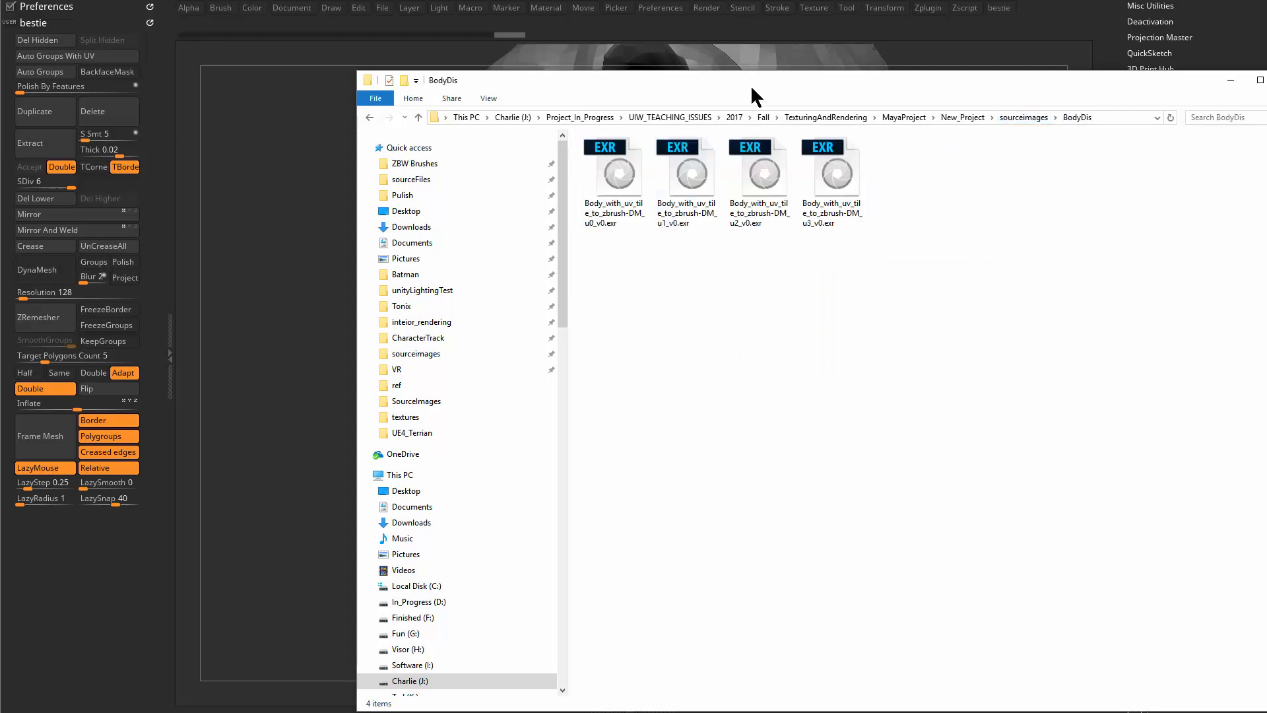
drag(751, 83, 611, 42)
Examine the u and v tile suffixes in the names of the exported displacement EXR files
click(488, 175)
click(554, 173)
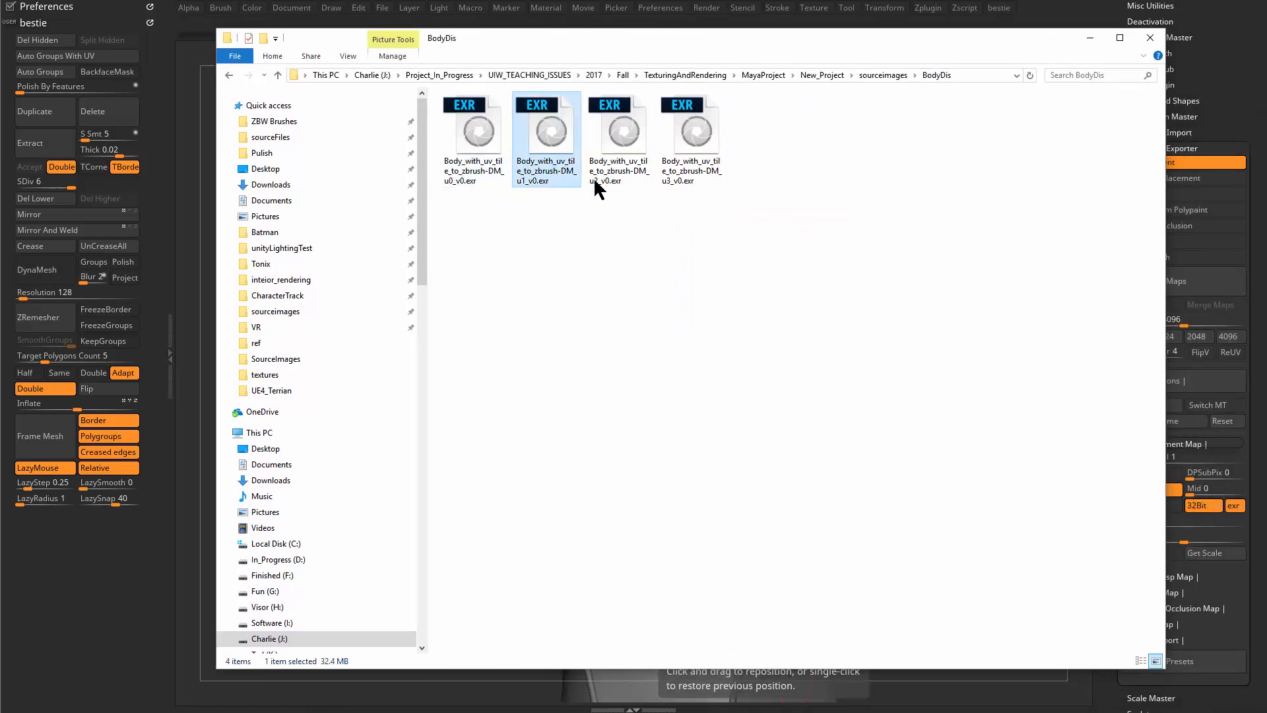
click(627, 173)
click(693, 166)
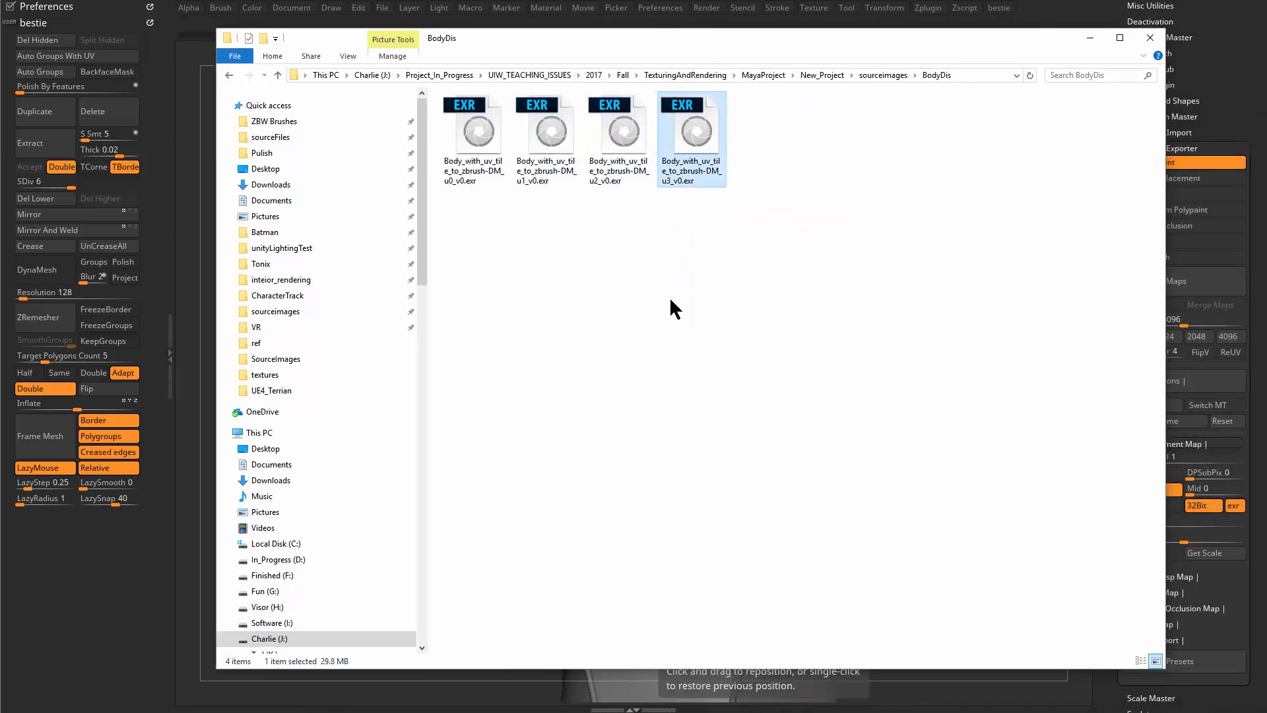
click(493, 173)
click(533, 177)
click(614, 173)
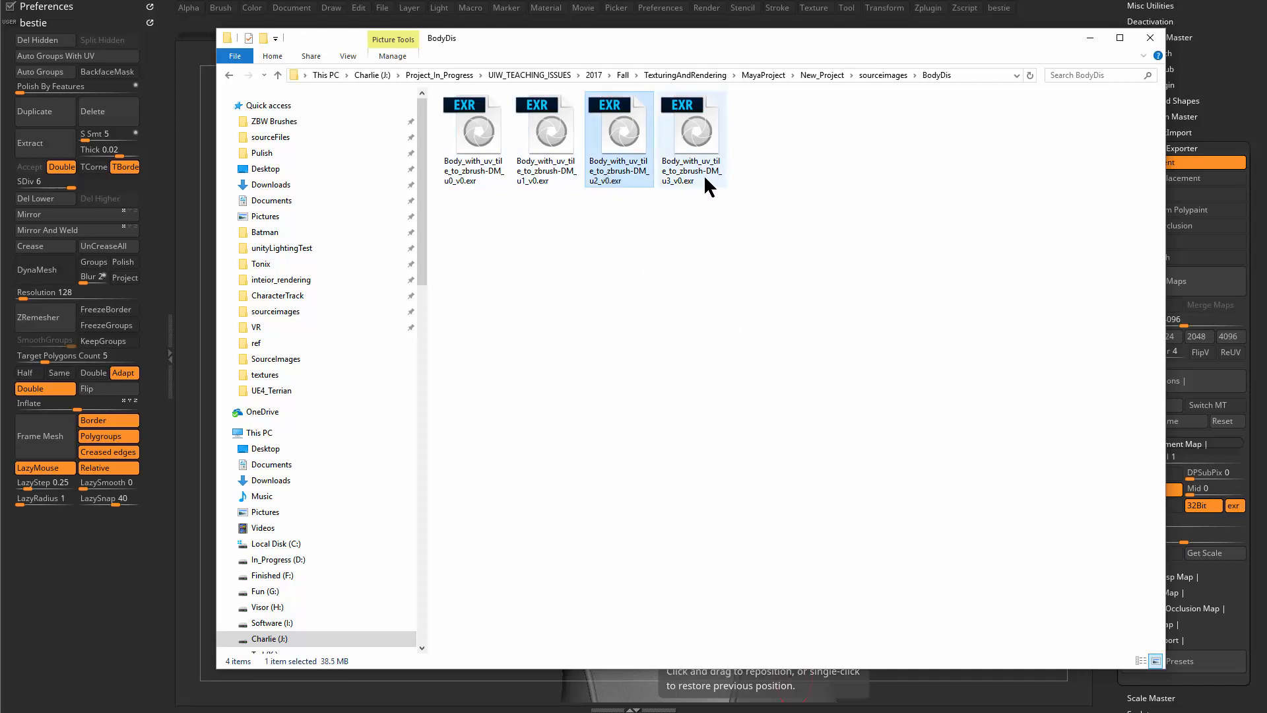
click(703, 174)
click(489, 180)
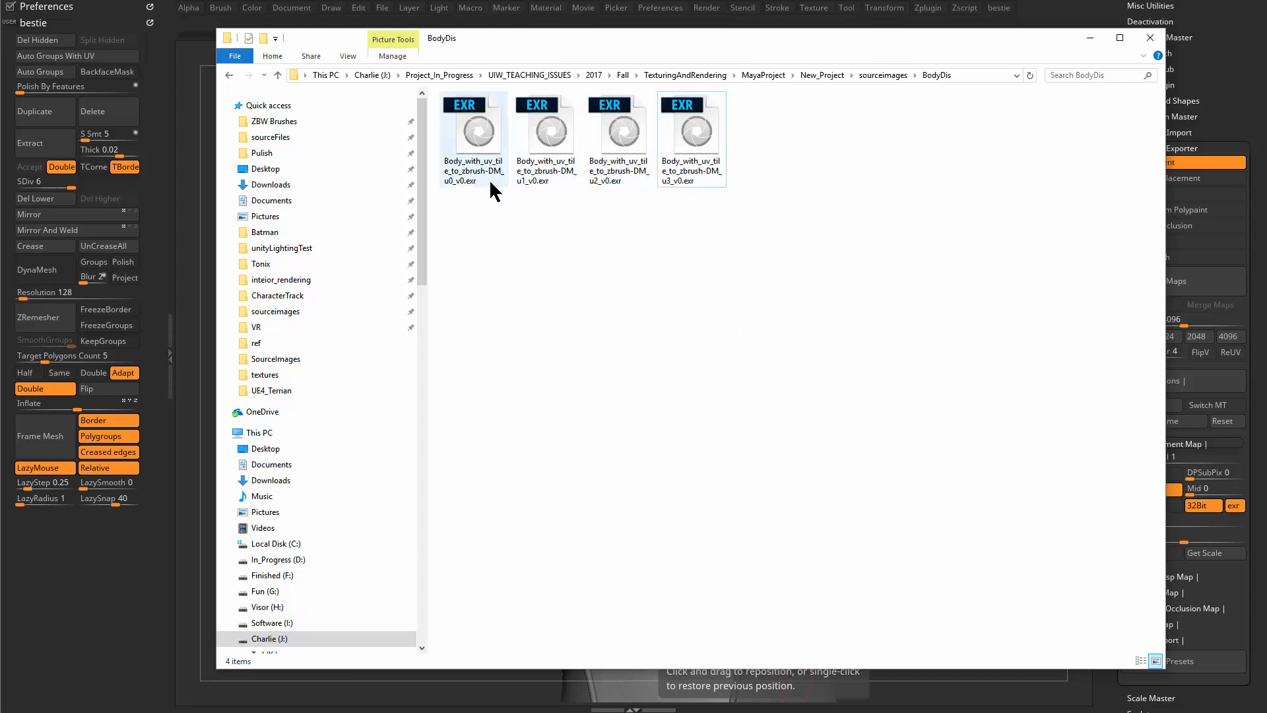
click(538, 180)
click(617, 182)
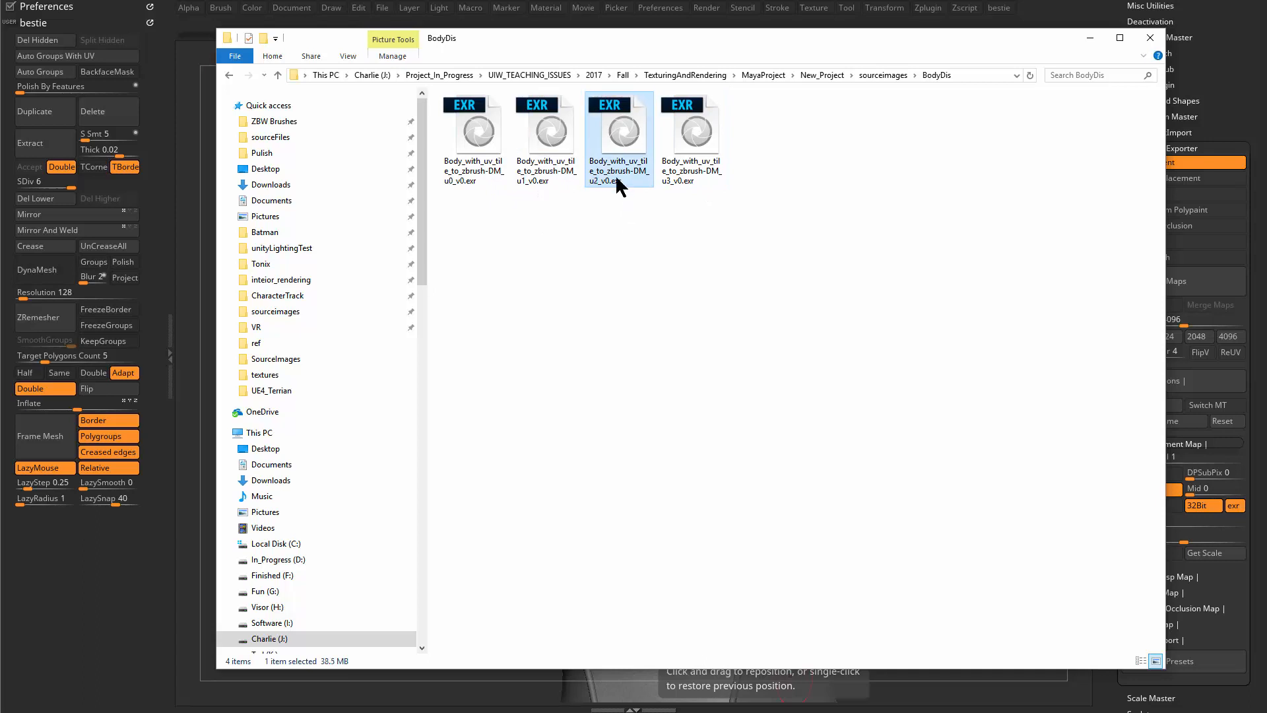
click(685, 183)
click(482, 184)
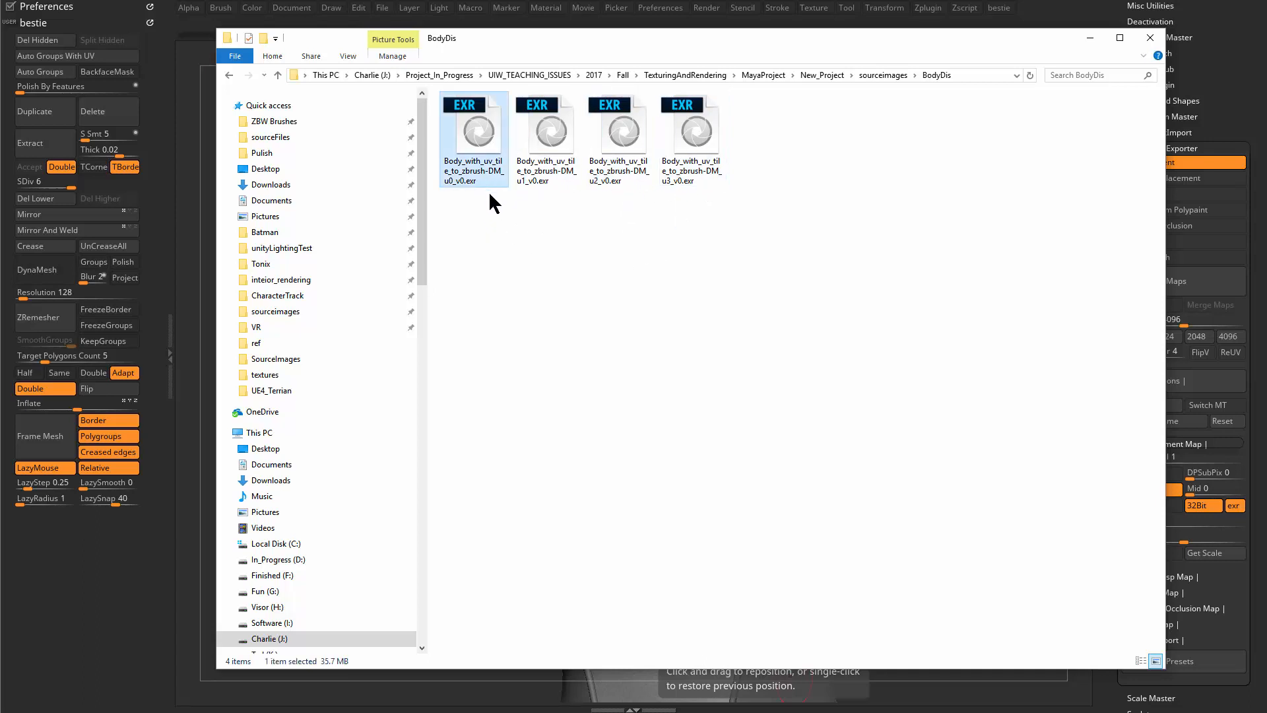
Rename the u0_v0 displacement EXR in BodyDis as Body_Dis.1001.exr
click(494, 177)
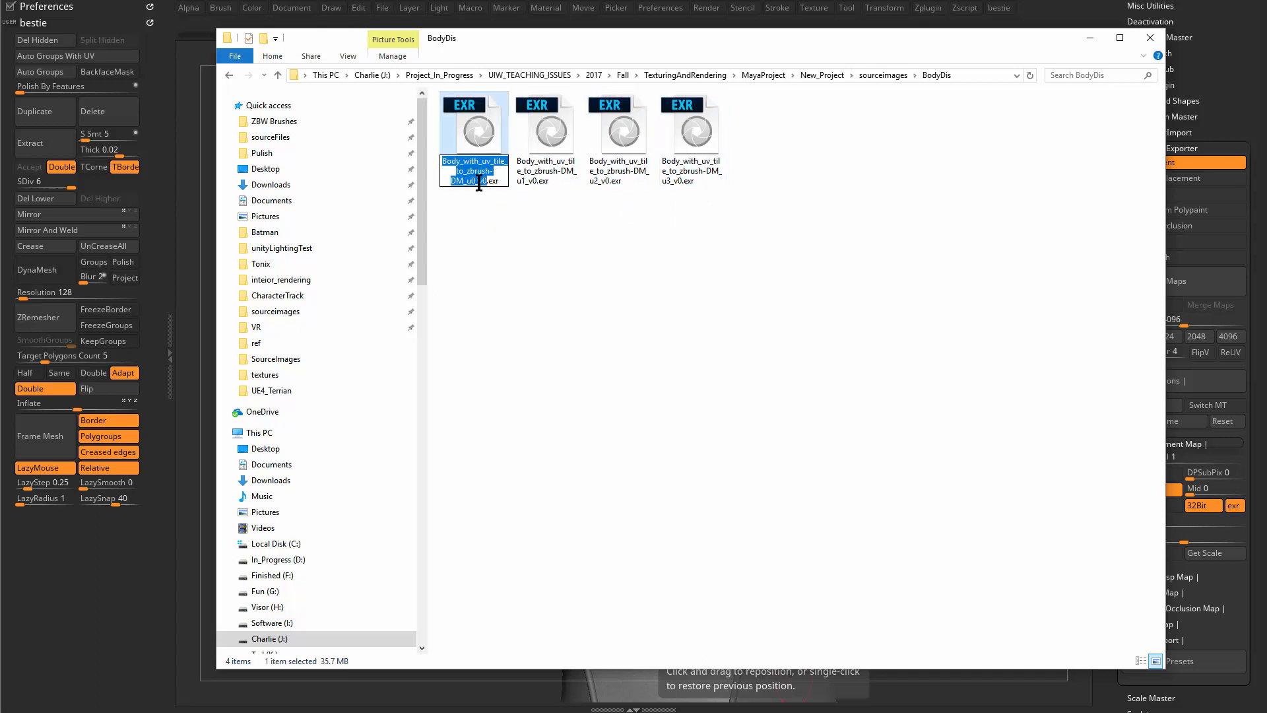
drag(470, 184, 481, 200)
key(BackSpace)
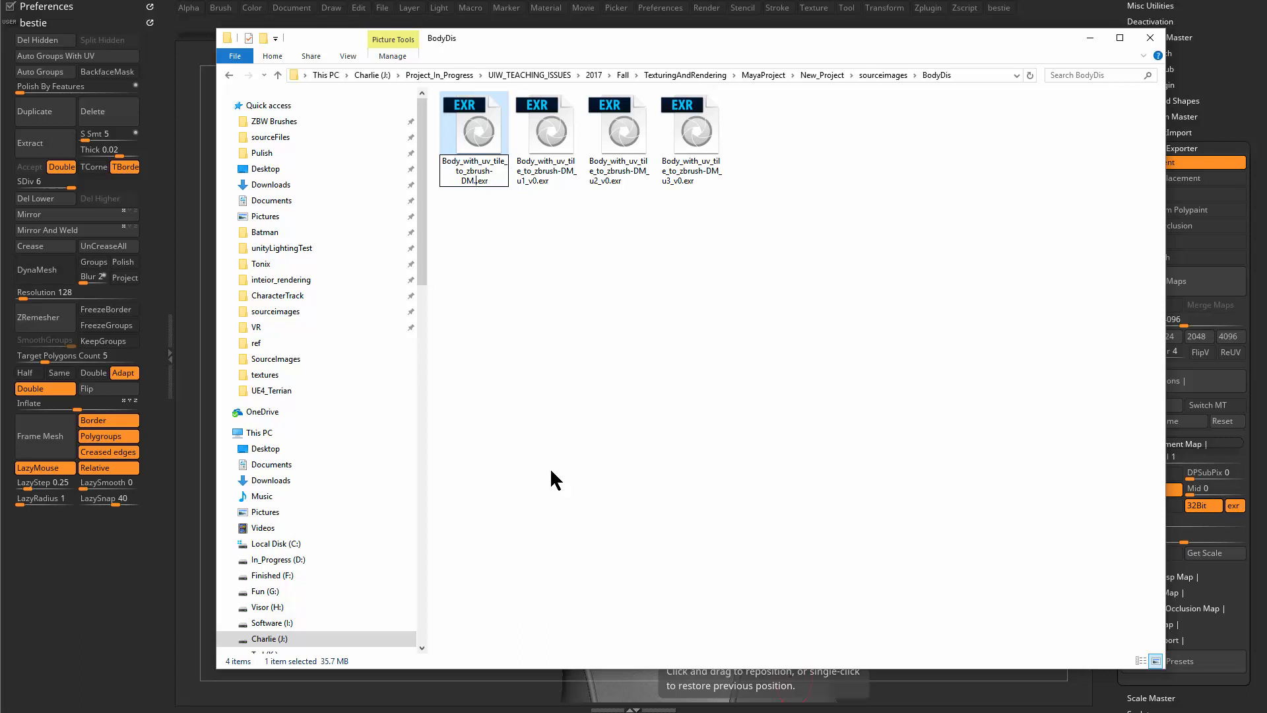
text(001.)
drag(465, 182, 466, 161)
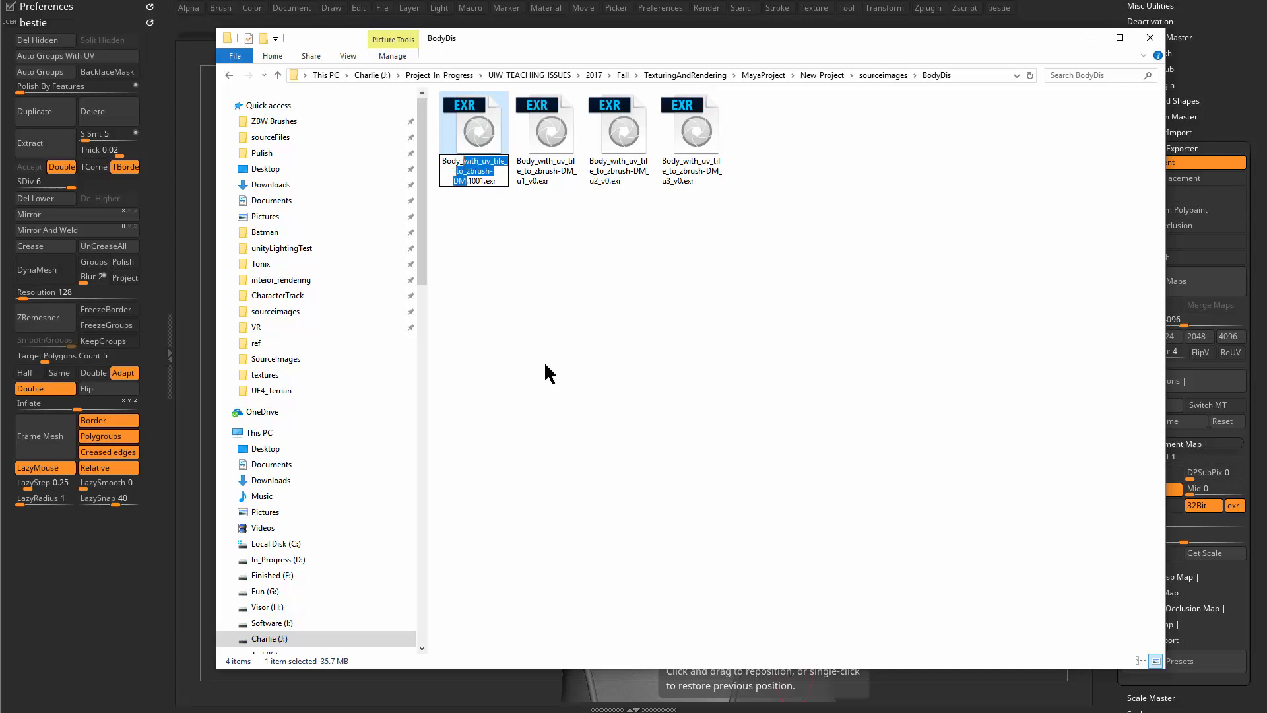
text(D)
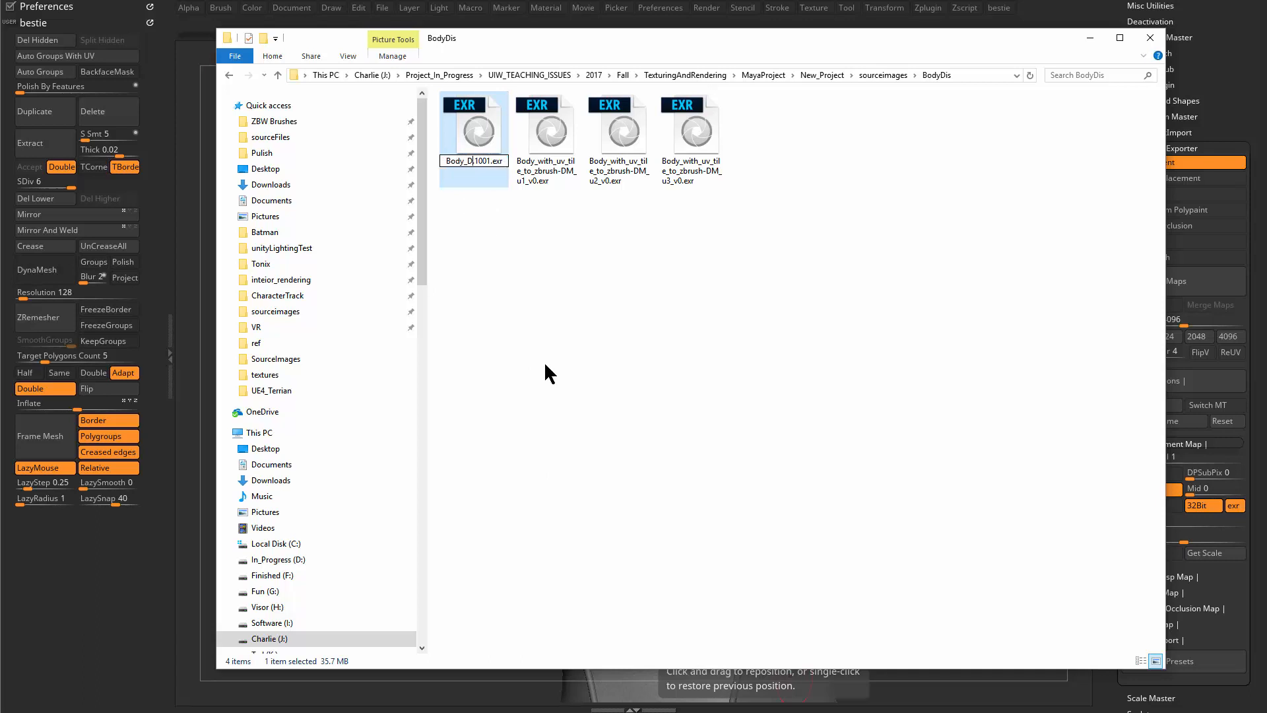
text(is)
key(Return)
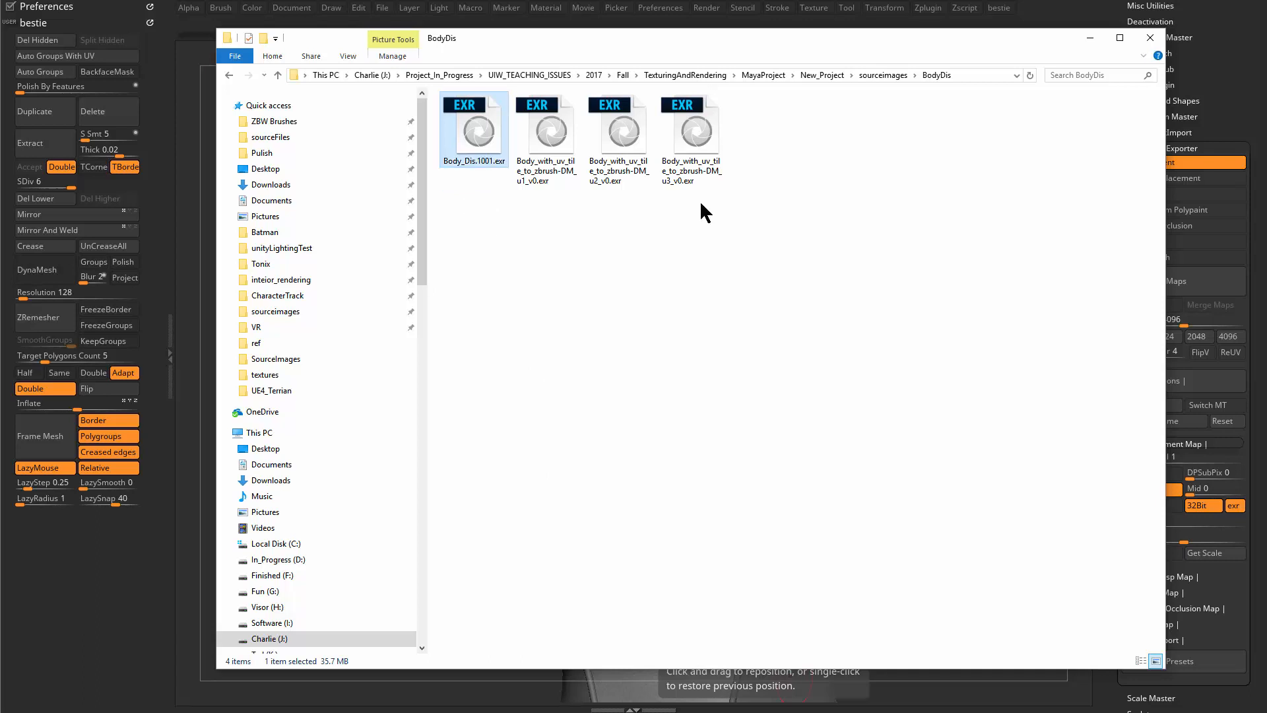
Rename the u1_v0 displacement EXR as Body_Dis.1002.exr
click(486, 163)
click(527, 196)
click(537, 175)
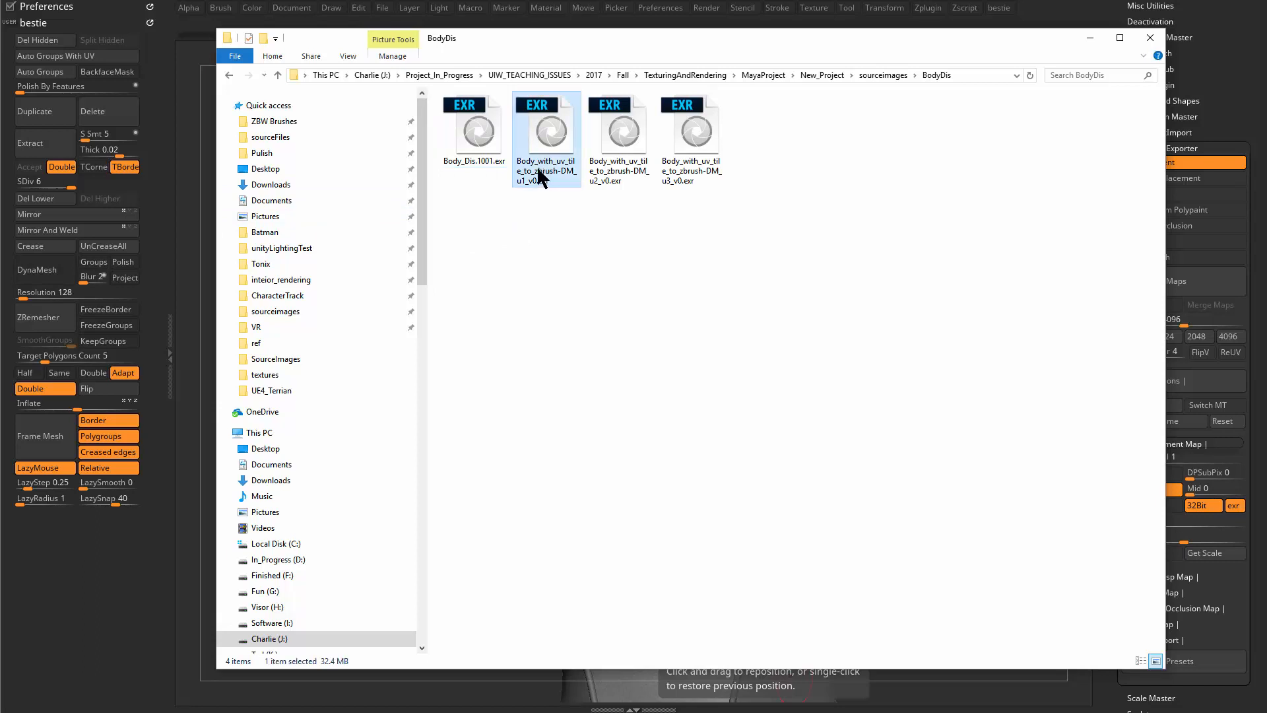
click(540, 178)
text(Body_Dis.1002)
key(Return)
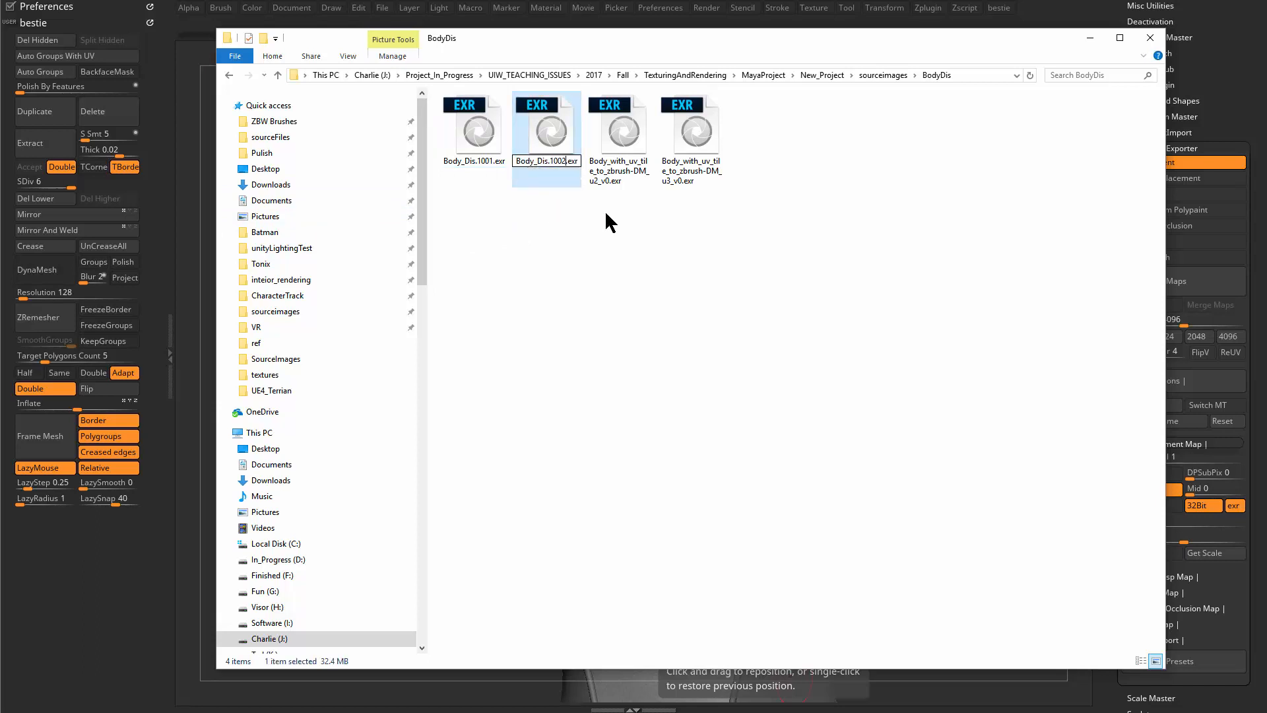
Rename the u2_v0 and u3_v0 displacement EXR files as Body_Dis.1003.exr and Body_Dis.1004.exr
click(618, 170)
key(F2)
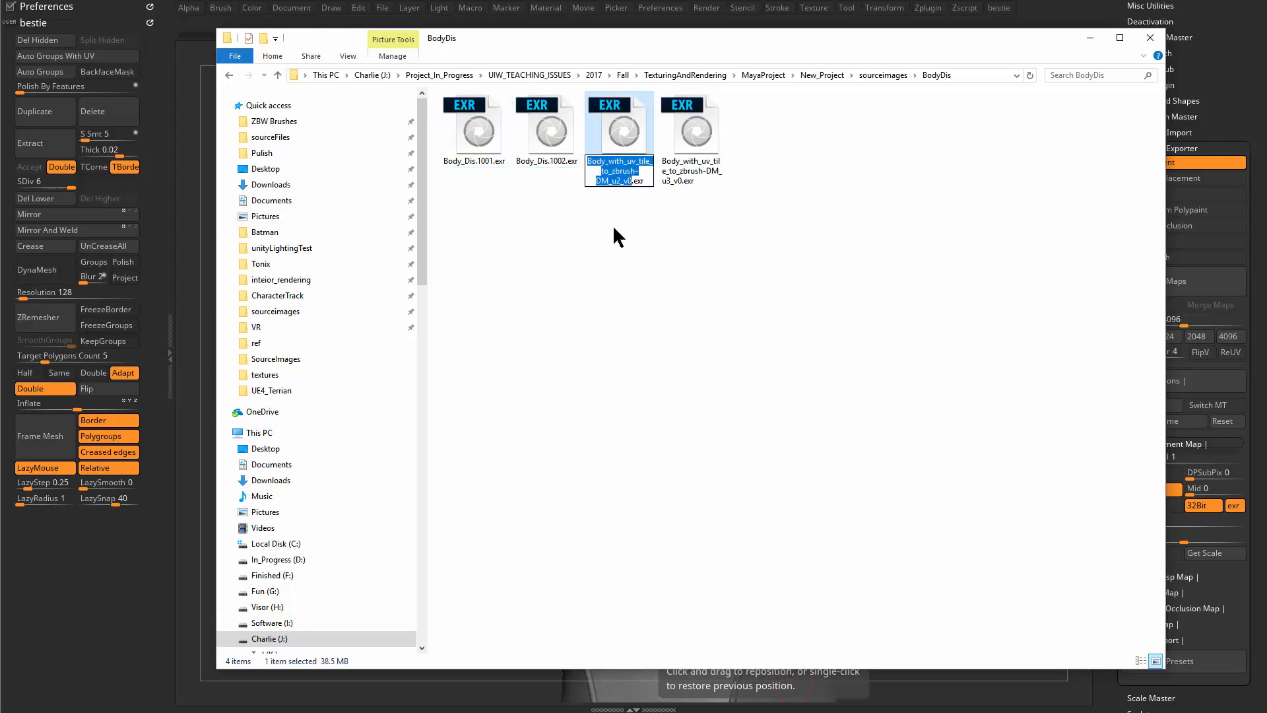
text(Body_Dis.1003)
key(Return)
click(686, 176)
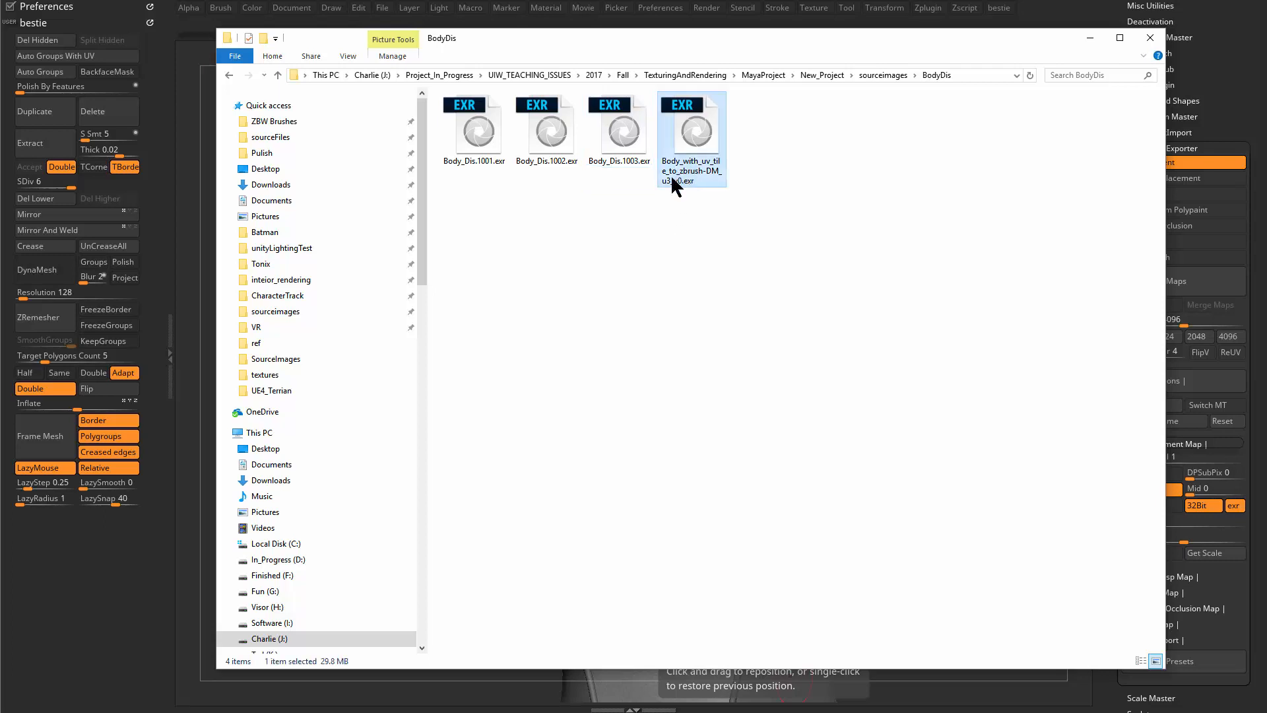
key(F2)
text(Body_Dis.1004.exr)
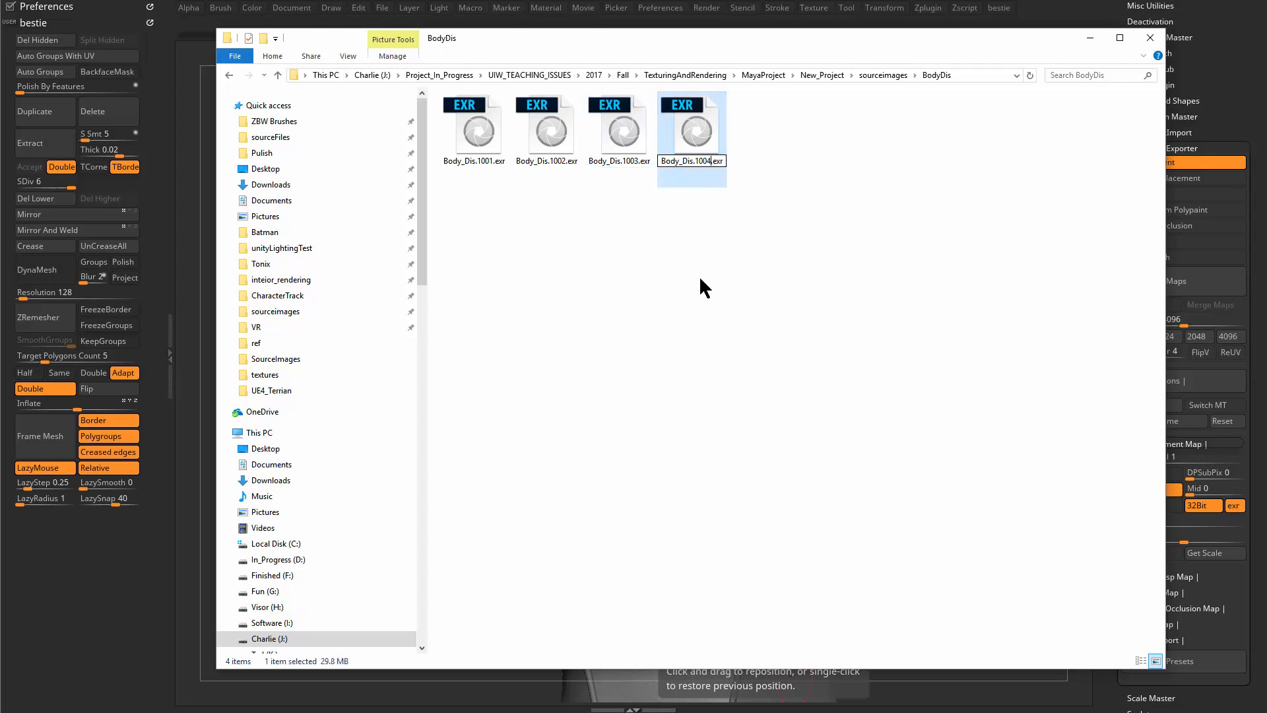
key(Return)
Review the renamed displacement files, minimize the BodyDis window and switch to Maya
drag(766, 346, 389, 69)
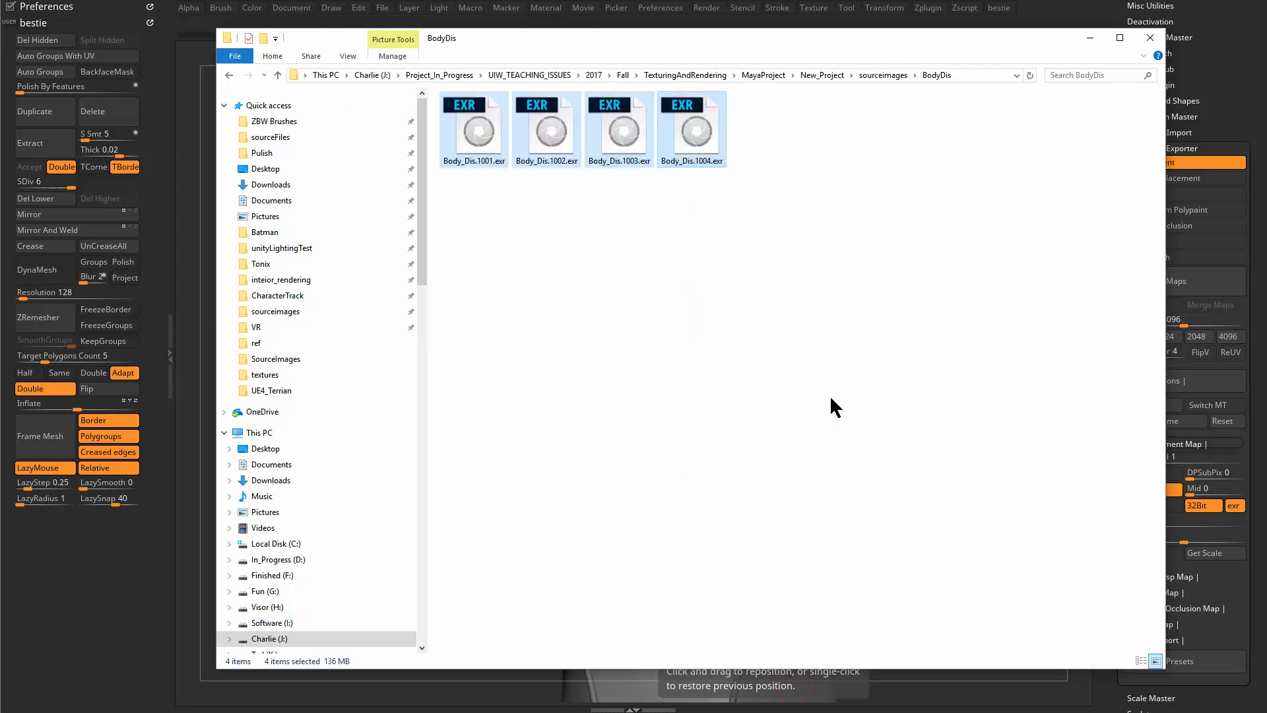
drag(884, 395, 412, 36)
click(818, 215)
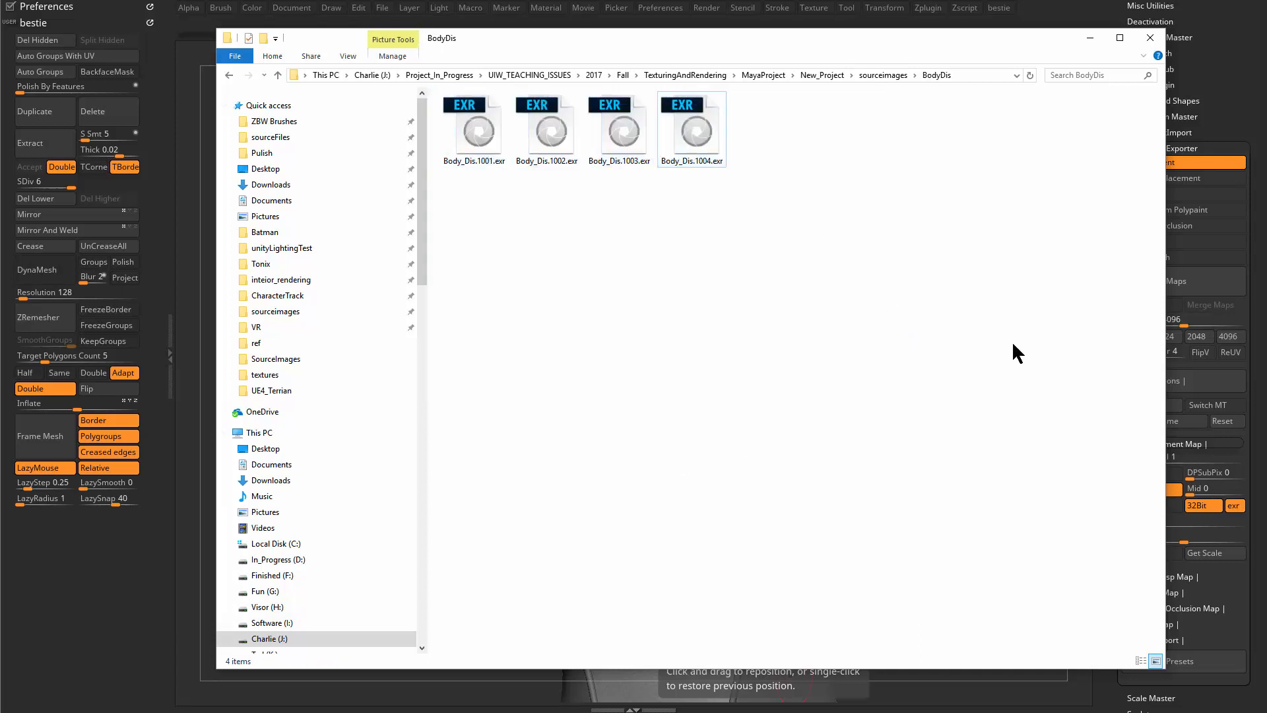
click(1091, 37)
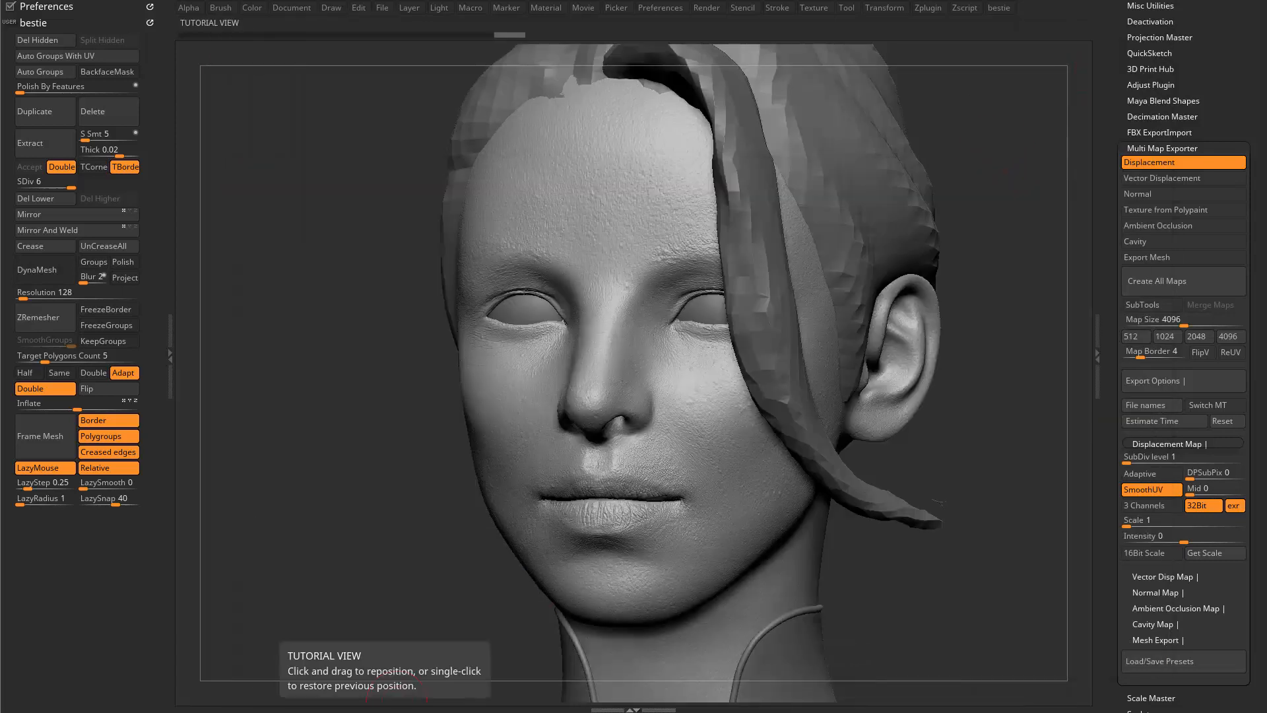
click(278, 710)
Select the body mesh, examine its head from several angles and check its place under the trans group
alt+drag(578, 375, 546, 378)
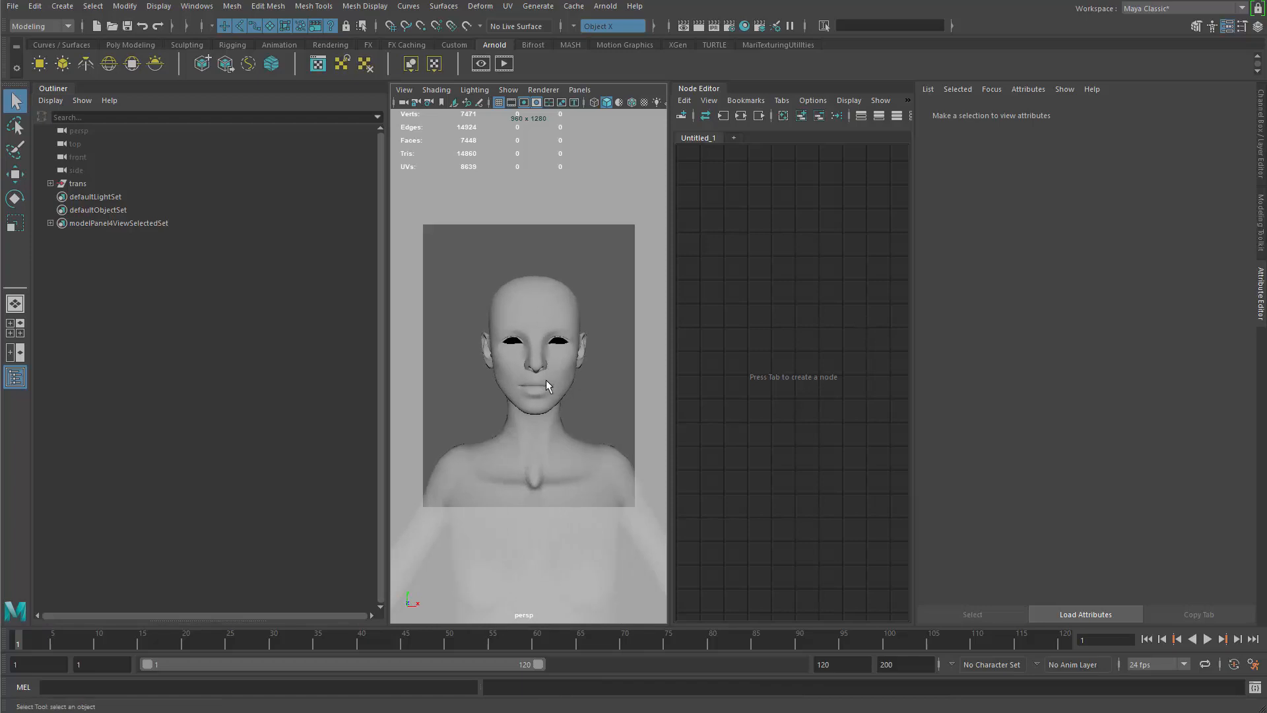
alt+middle_drag(545, 379, 548, 406)
scroll(598, 417, up, 3)
alt+drag(601, 419, 626, 431)
scroll(626, 431, up, 6)
click(617, 371)
scroll(614, 367, down, 8)
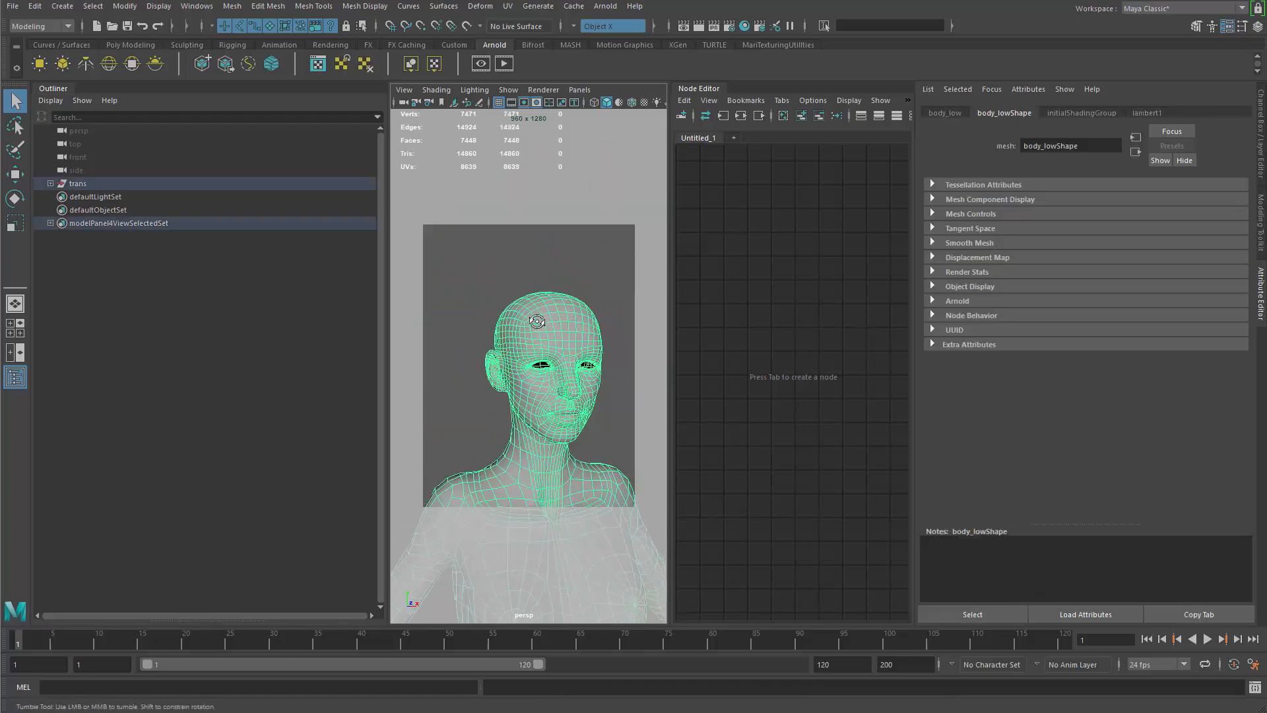
alt+drag(537, 321, 570, 326)
scroll(522, 326, up, 5)
scroll(570, 326, down, 2)
scroll(571, 326, down, 3)
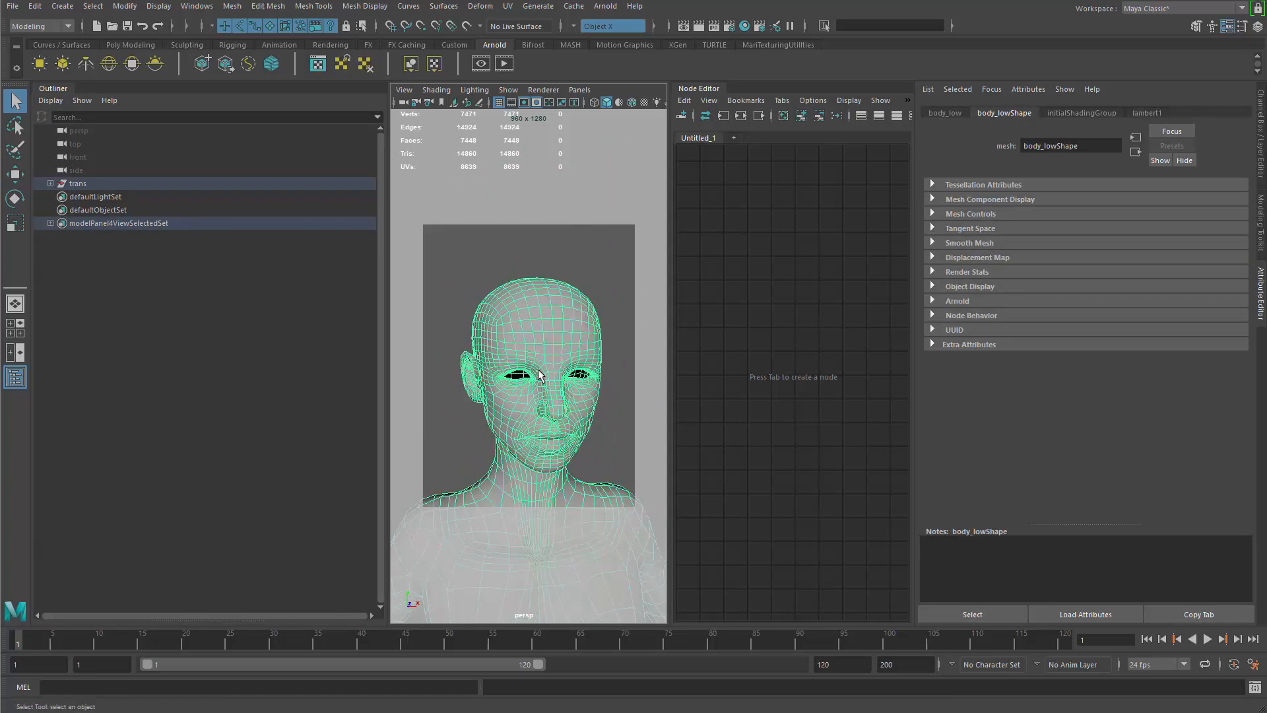
click(50, 183)
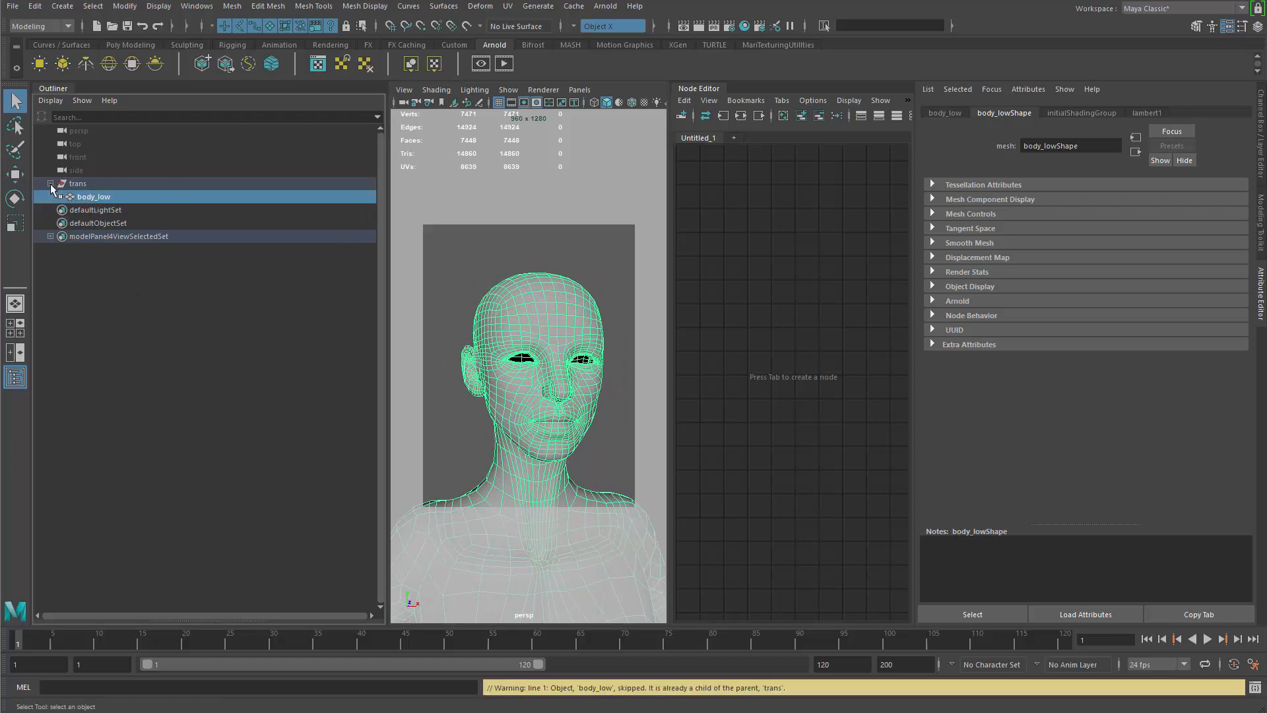
click(50, 184)
Frame the body's head and shoulders inside the resolution gate in a slight three-quarter view
alt+drag(566, 423, 518, 412)
alt+middle_drag(517, 412, 518, 398)
alt+drag(517, 397, 540, 405)
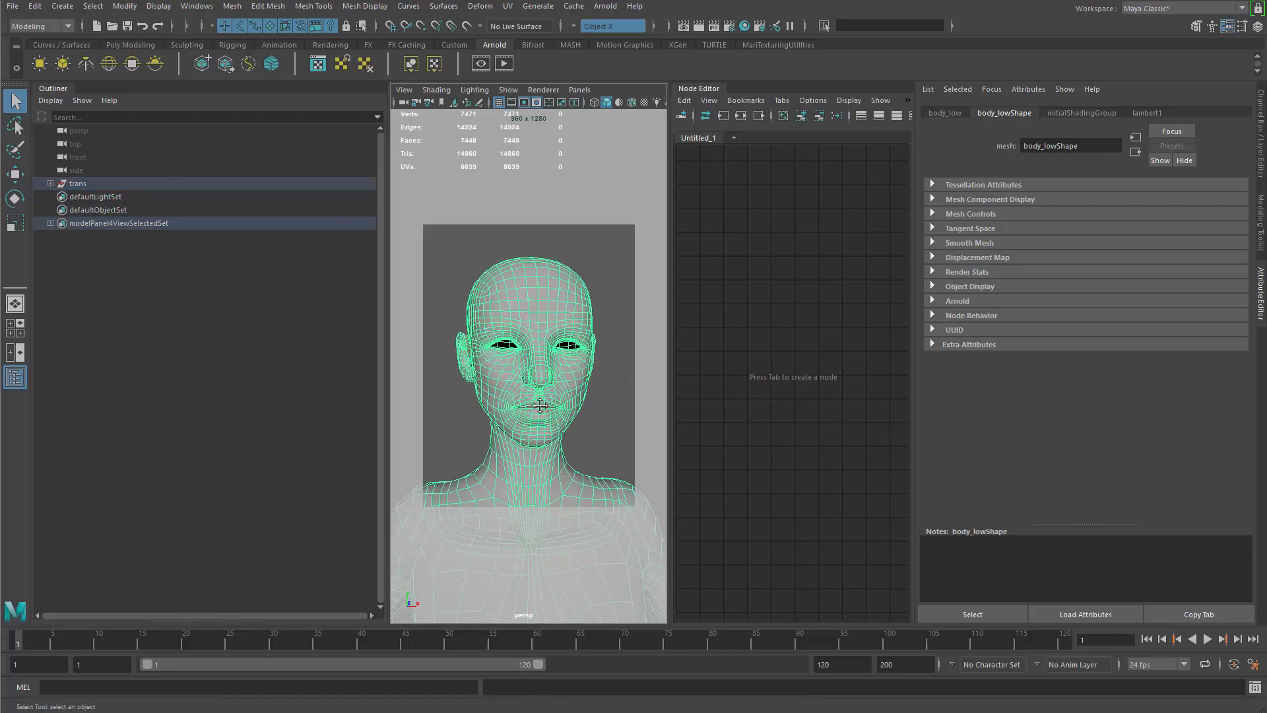
alt+middle_drag(540, 405, 546, 416)
alt+drag(545, 416, 542, 412)
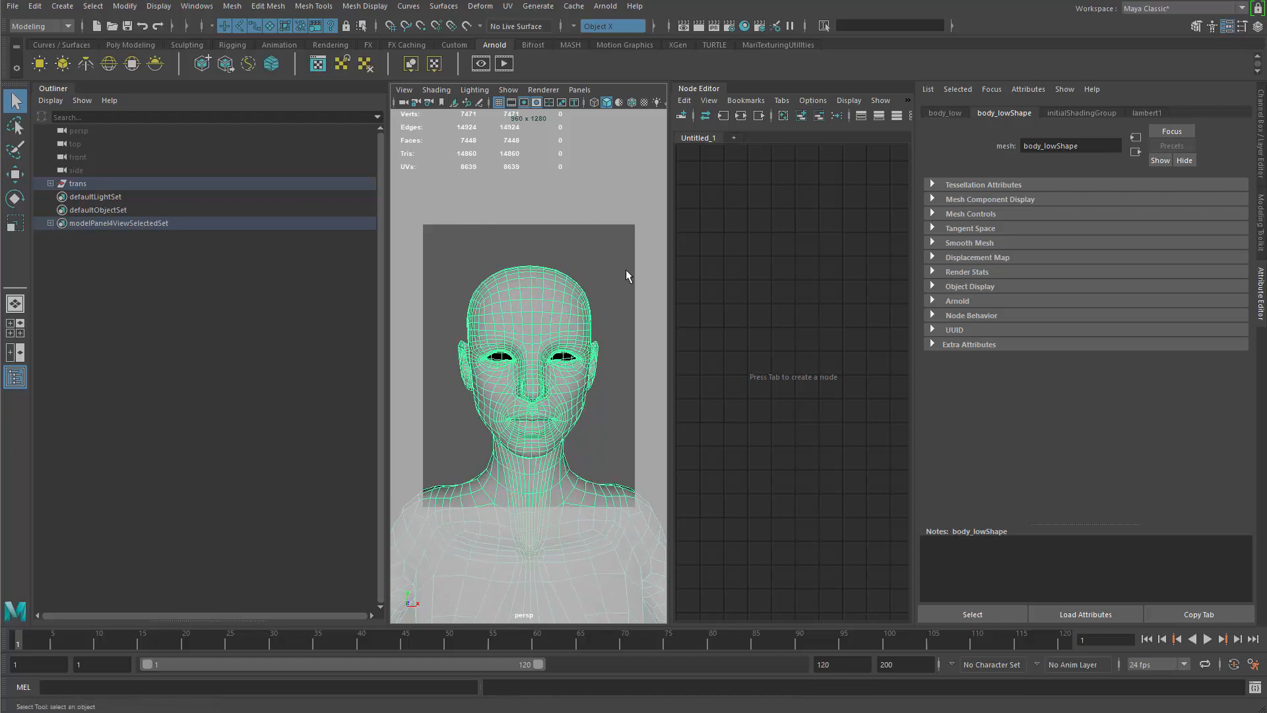
alt+drag(417, 506, 473, 298)
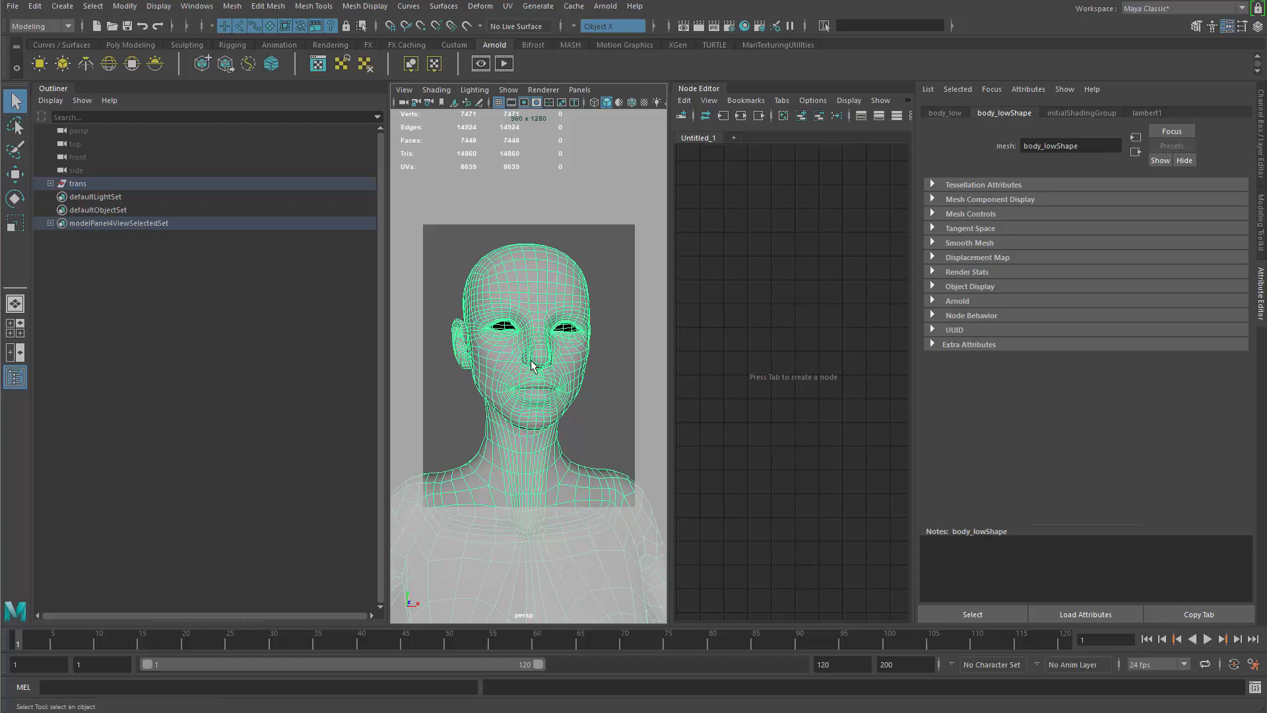
alt+middle_drag(557, 343, 568, 335)
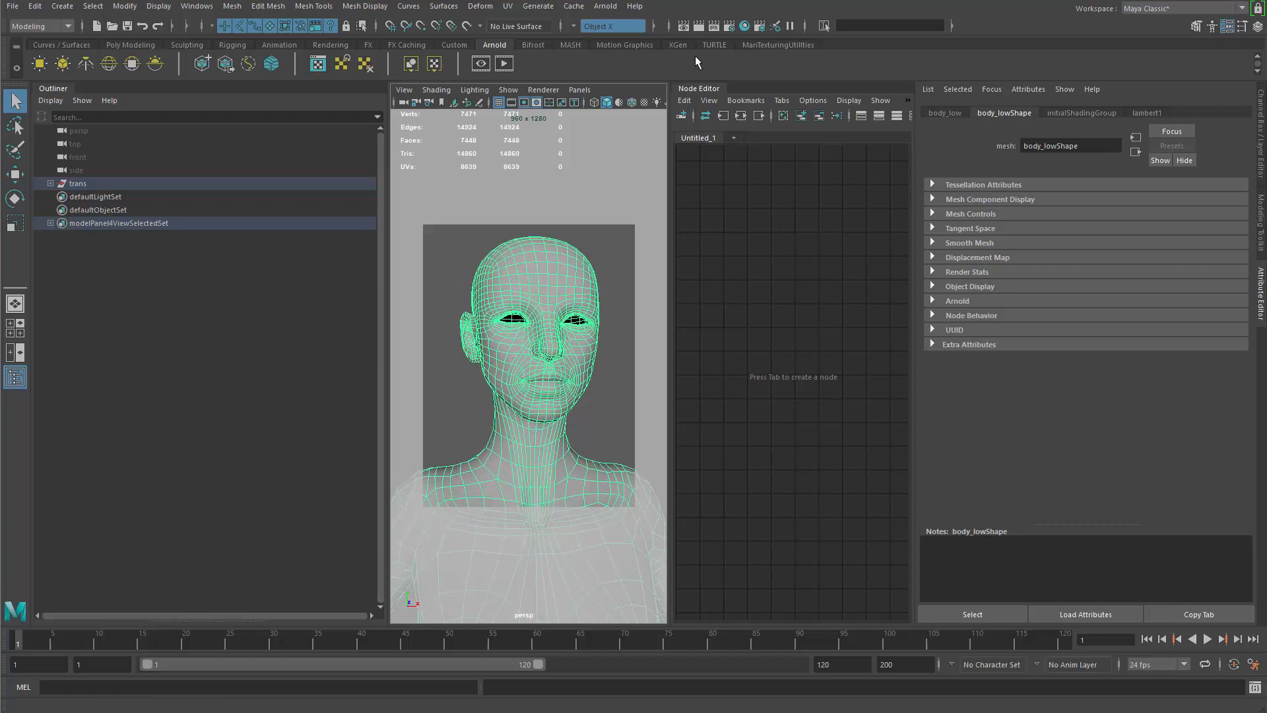
Check the output image width and height in the Render Settings, then close them
click(728, 28)
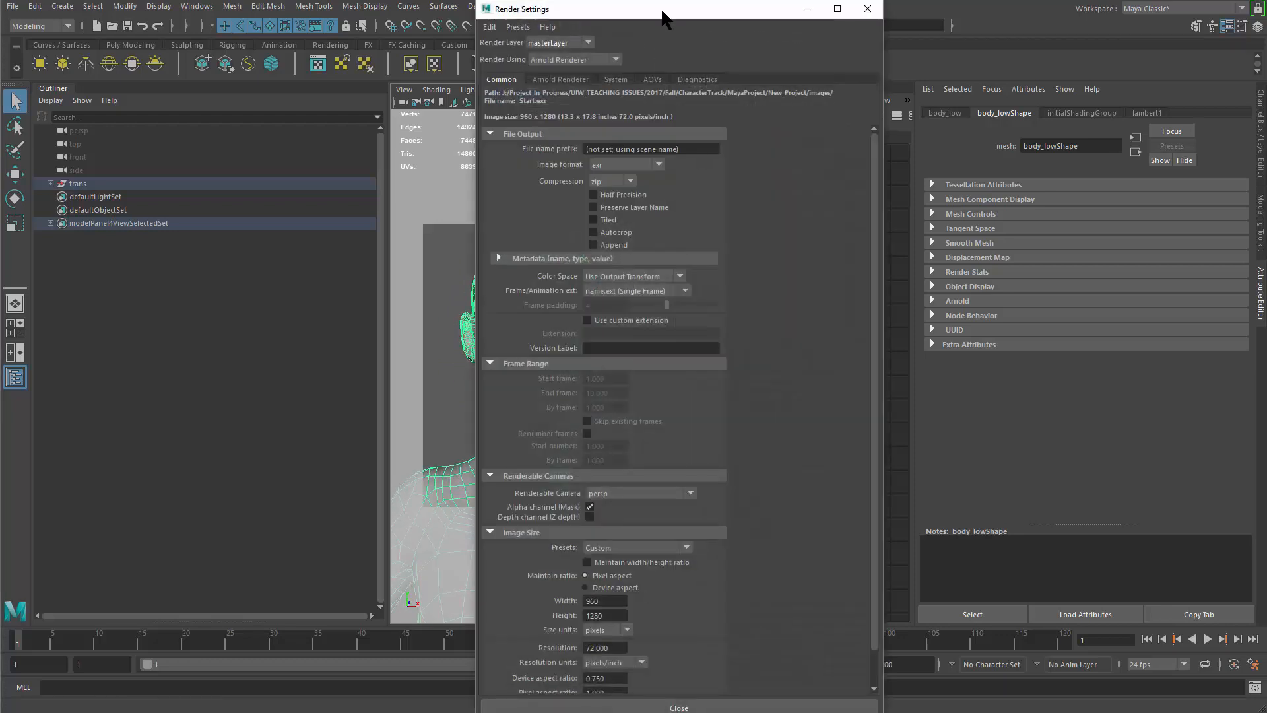
drag(665, 14, 805, 0)
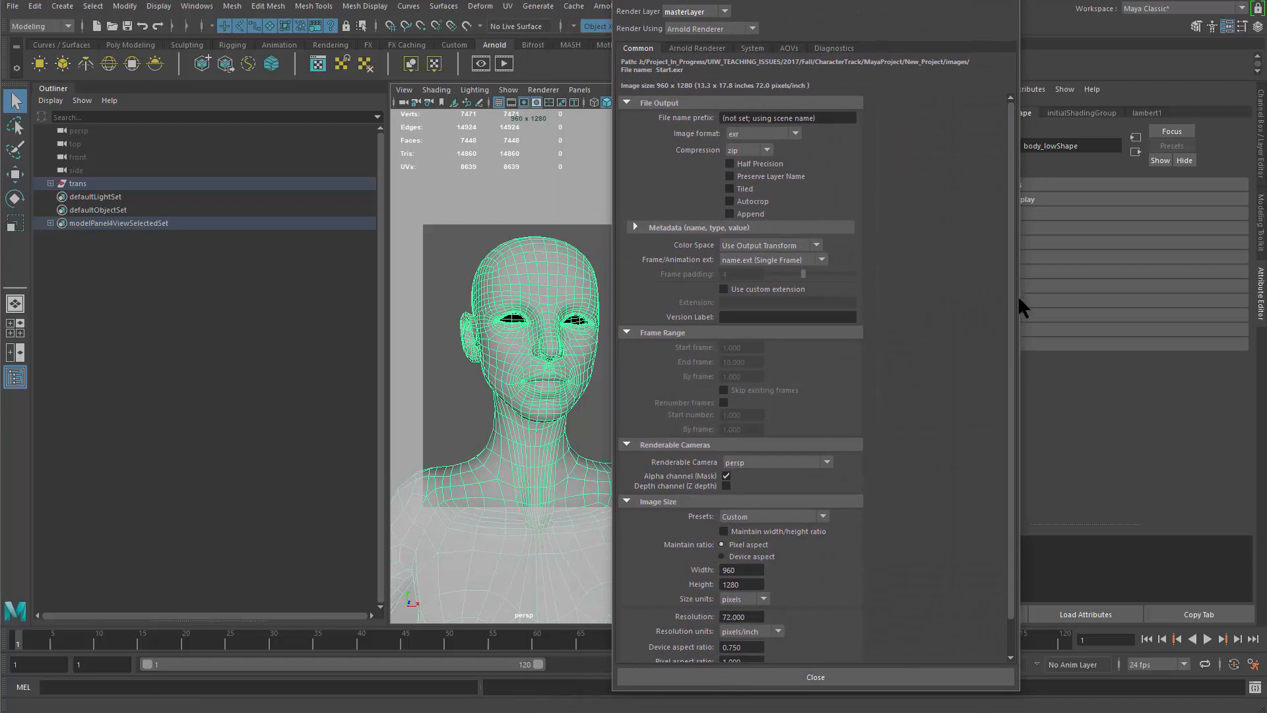
double_click(734, 584)
click(1008, 0)
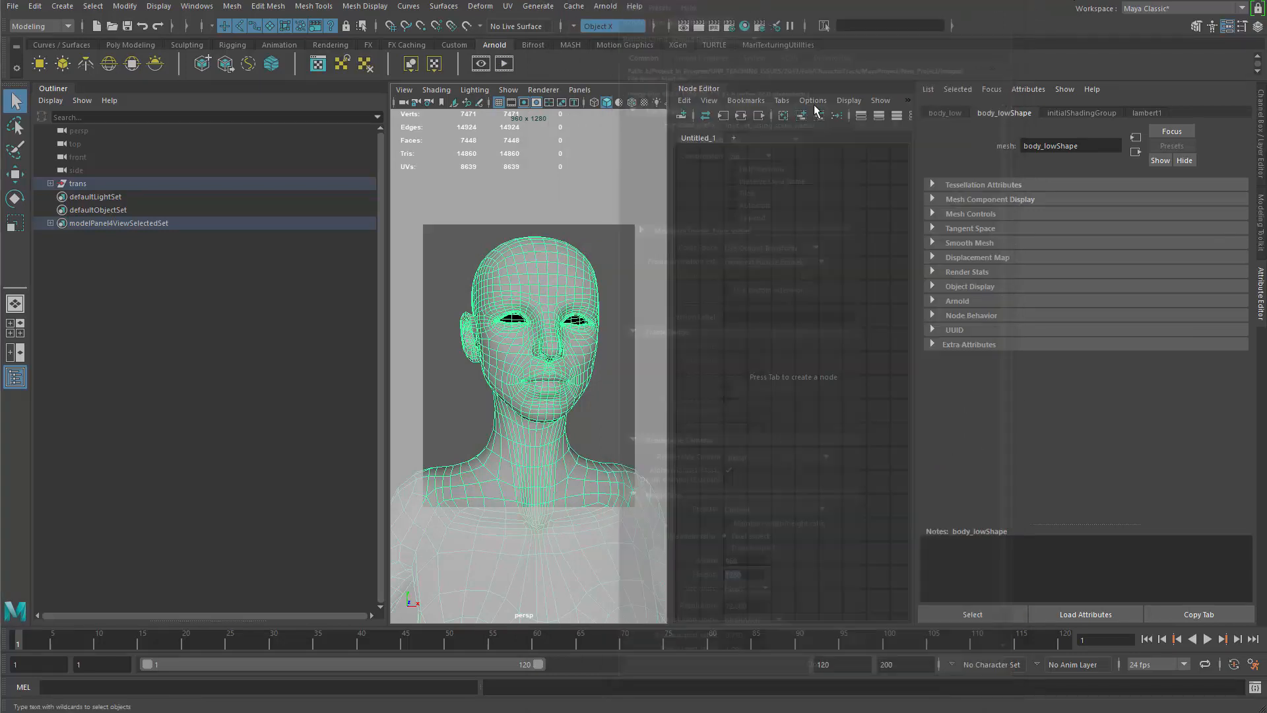
Try a focal length of 35 on the persp camera and move in close on the face
click(404, 102)
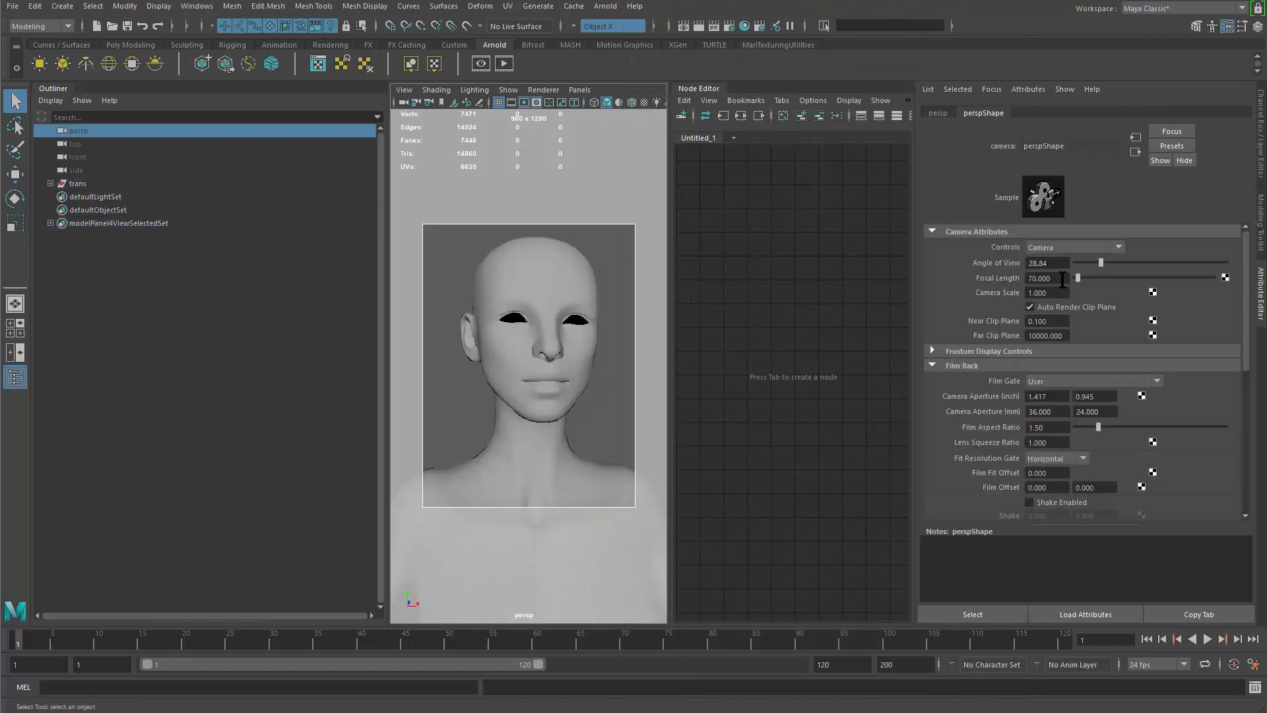
alt+right_drag(599, 401, 612, 396)
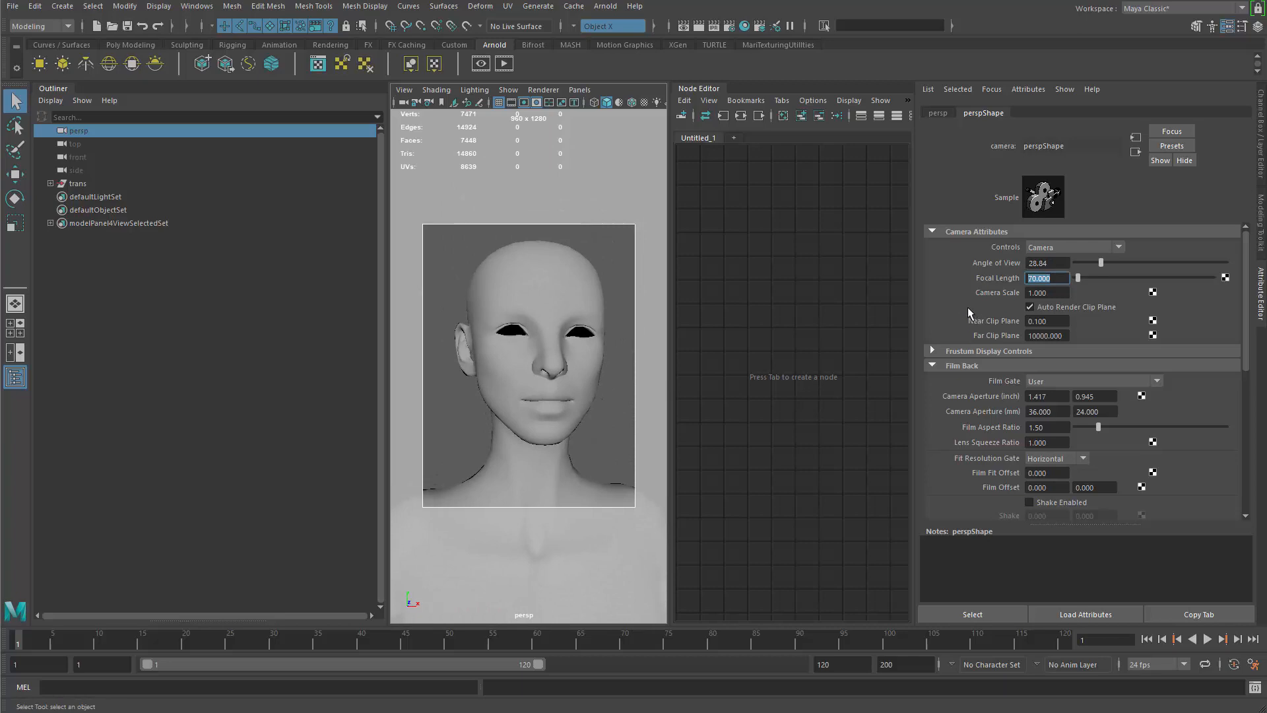
text(35)
key(Return)
scroll(605, 433, up, 3)
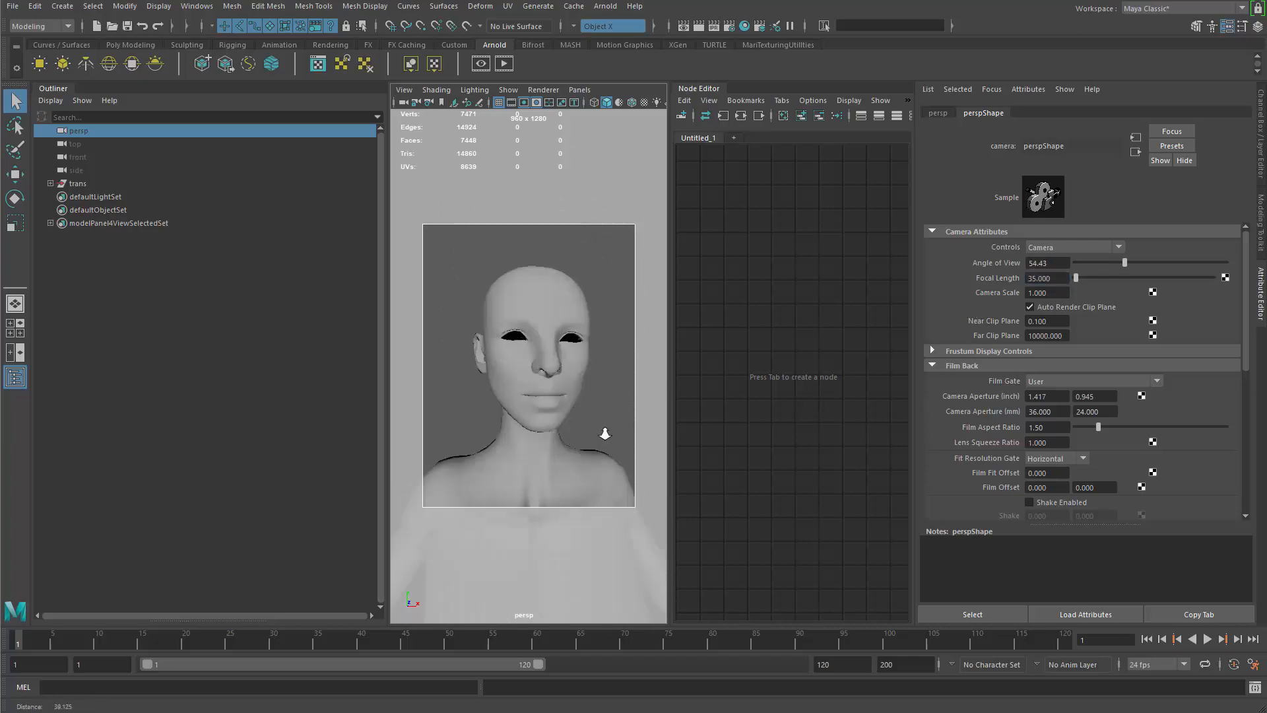
scroll(604, 433, up, 3)
scroll(557, 377, down, 2)
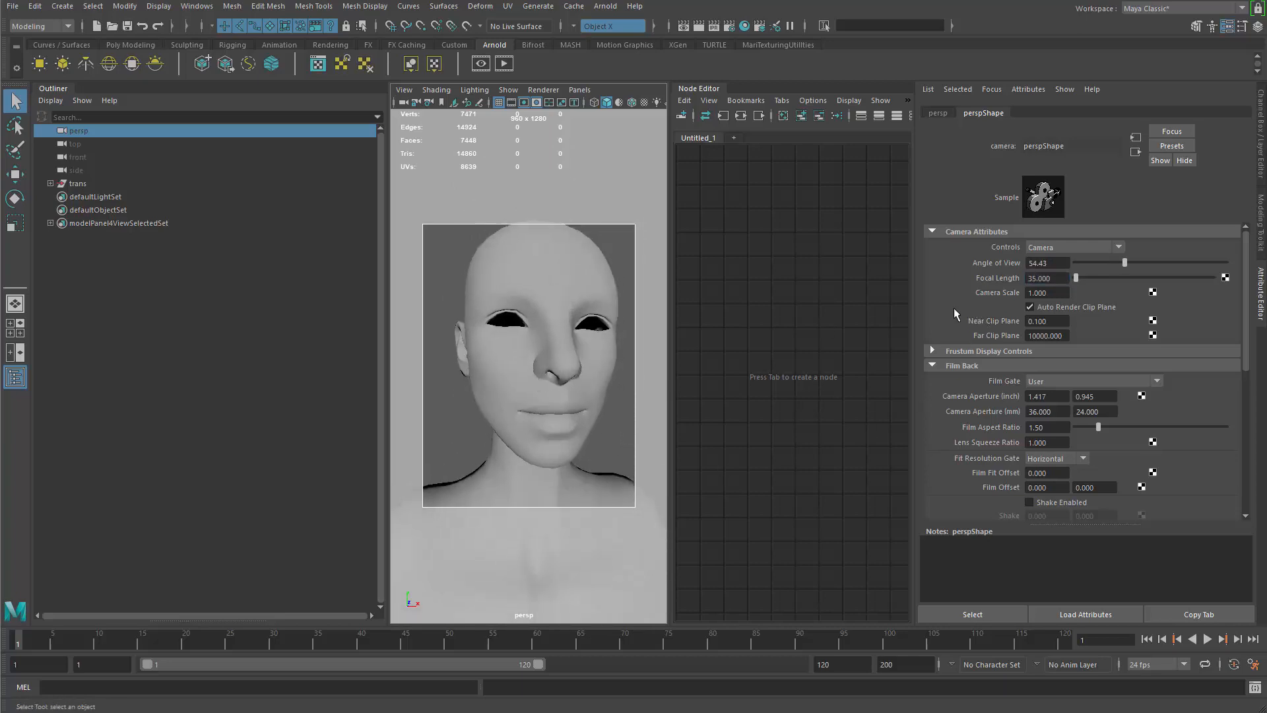
Set the persp camera's focal length to 70 and reframe the head and shoulders inside the gate
text(70)
key(Return)
scroll(481, 380, down, 3)
scroll(482, 379, up, 5)
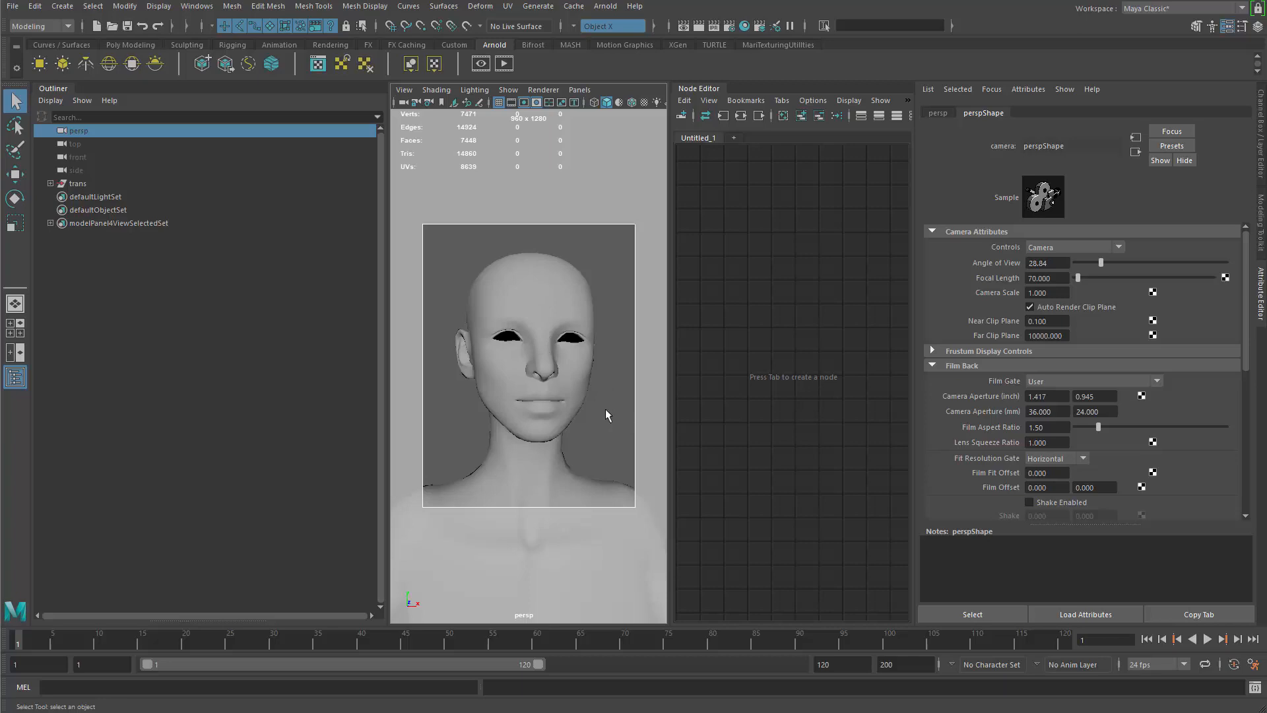
alt+drag(569, 385, 571, 376)
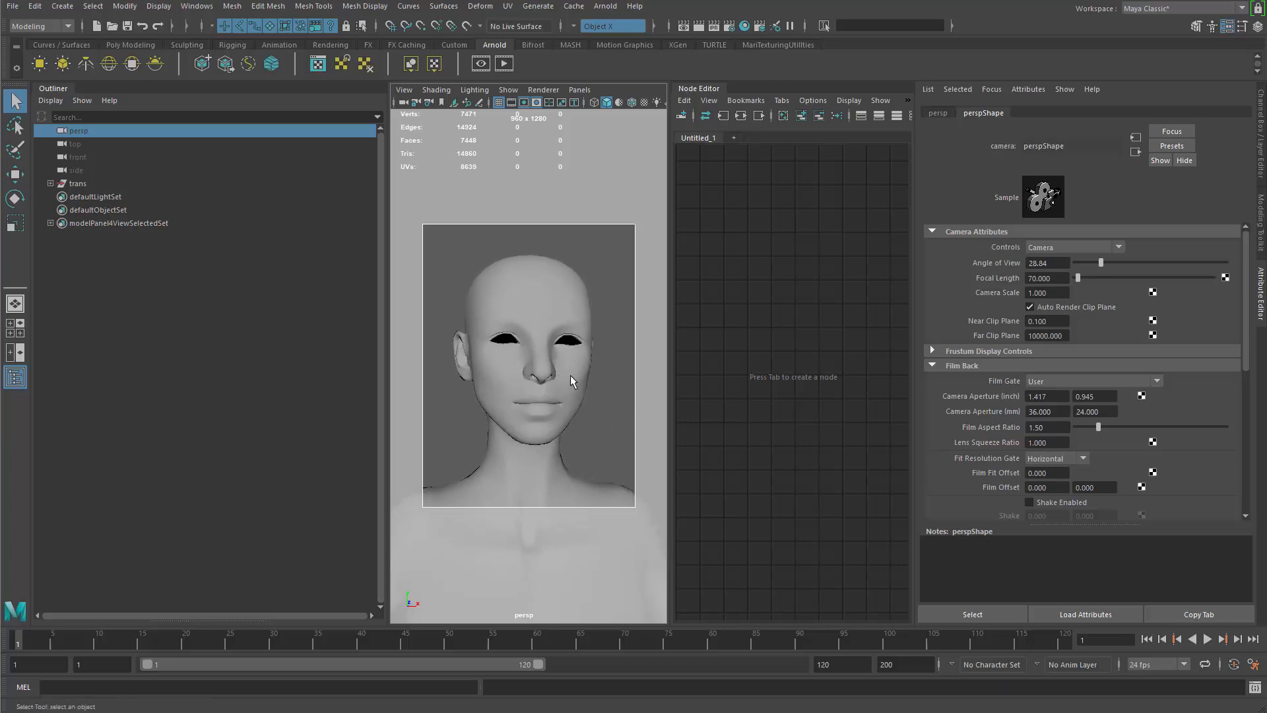
Create an Arnold area light and move it in front of the body and above head height
click(39, 64)
scroll(487, 373, down, 6)
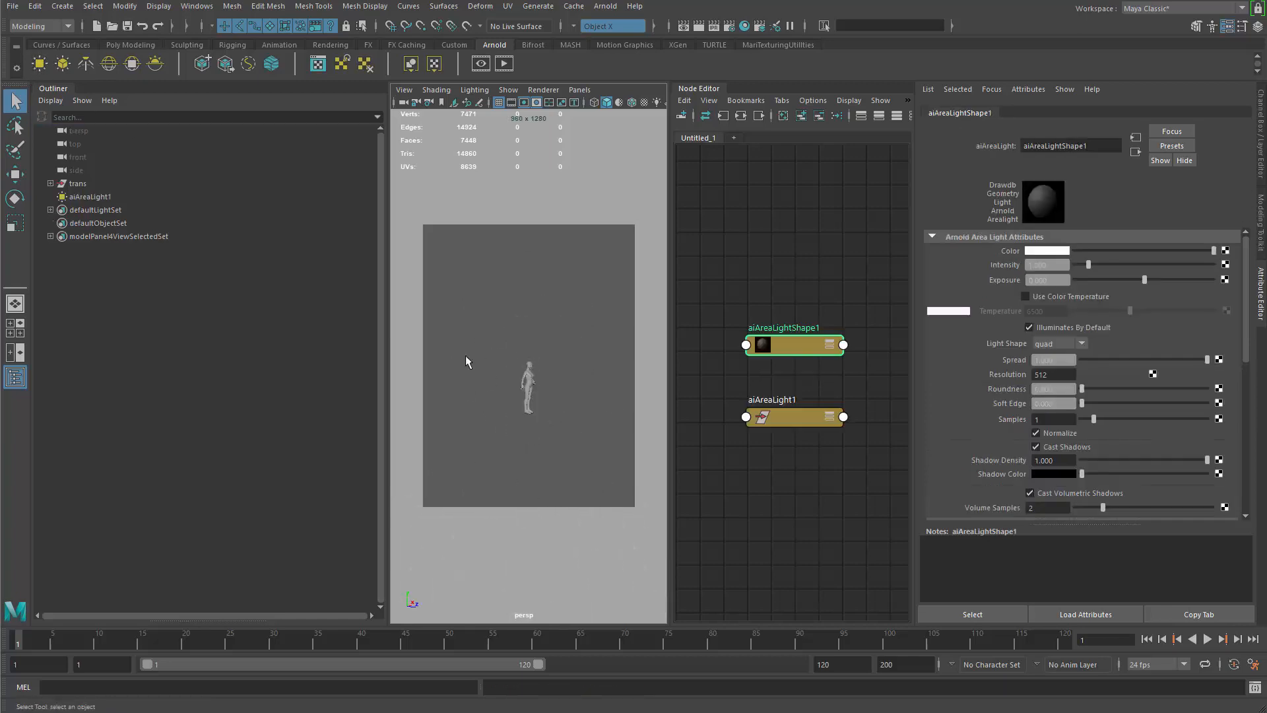
key(w)
alt+drag(466, 357, 444, 362)
scroll(531, 383, up, 5)
drag(527, 401, 594, 408)
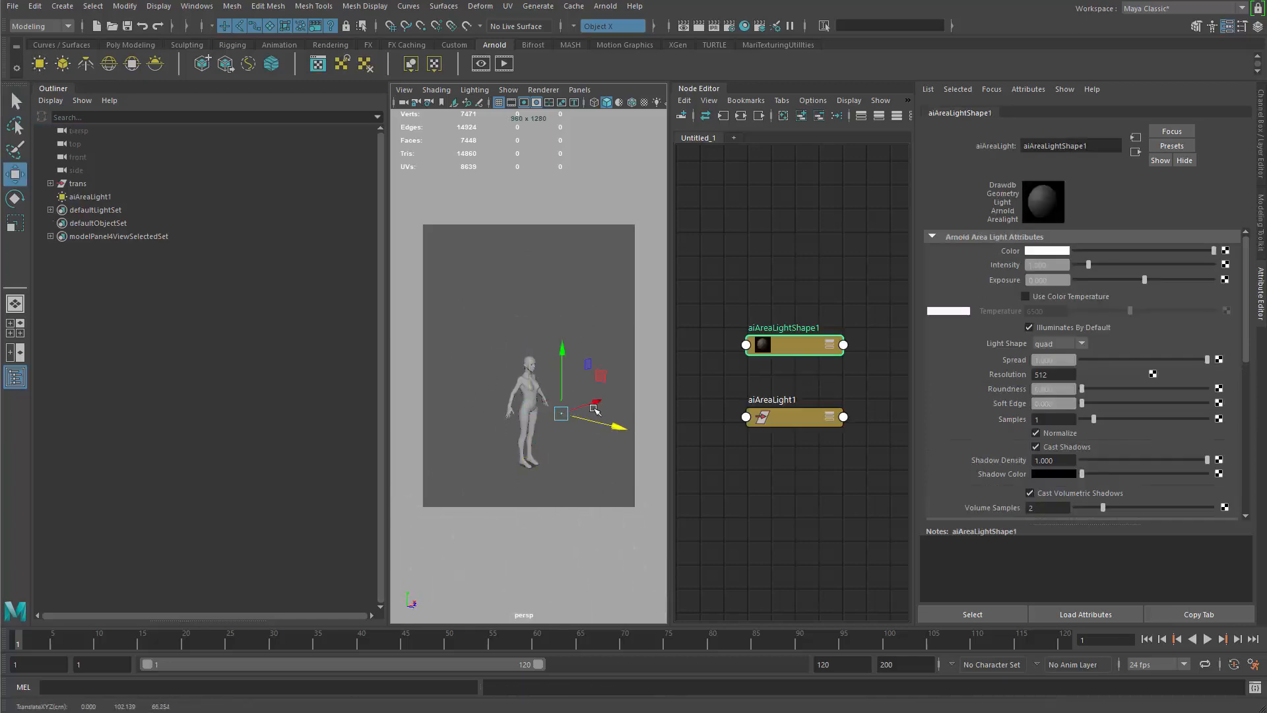
drag(569, 355, 571, 283)
key(ctrl+z)
Scale the area light uniformly to more than nine times its original size
scroll(575, 369, up, 5)
alt+drag(576, 370, 563, 386)
key(r)
drag(568, 343, 597, 355)
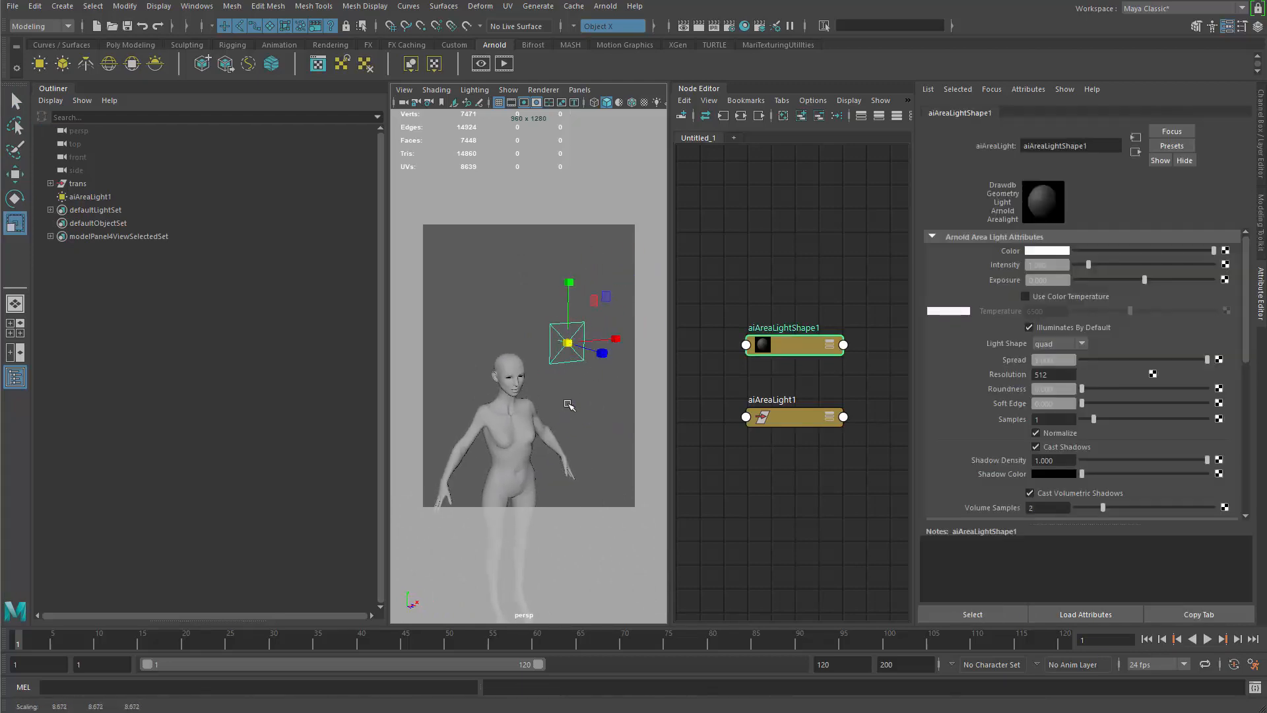
Widen the perspective viewport into the Node Editor's space, with the figure and area light both in view
alt+drag(569, 405, 586, 357)
alt+middle_drag(585, 356, 580, 328)
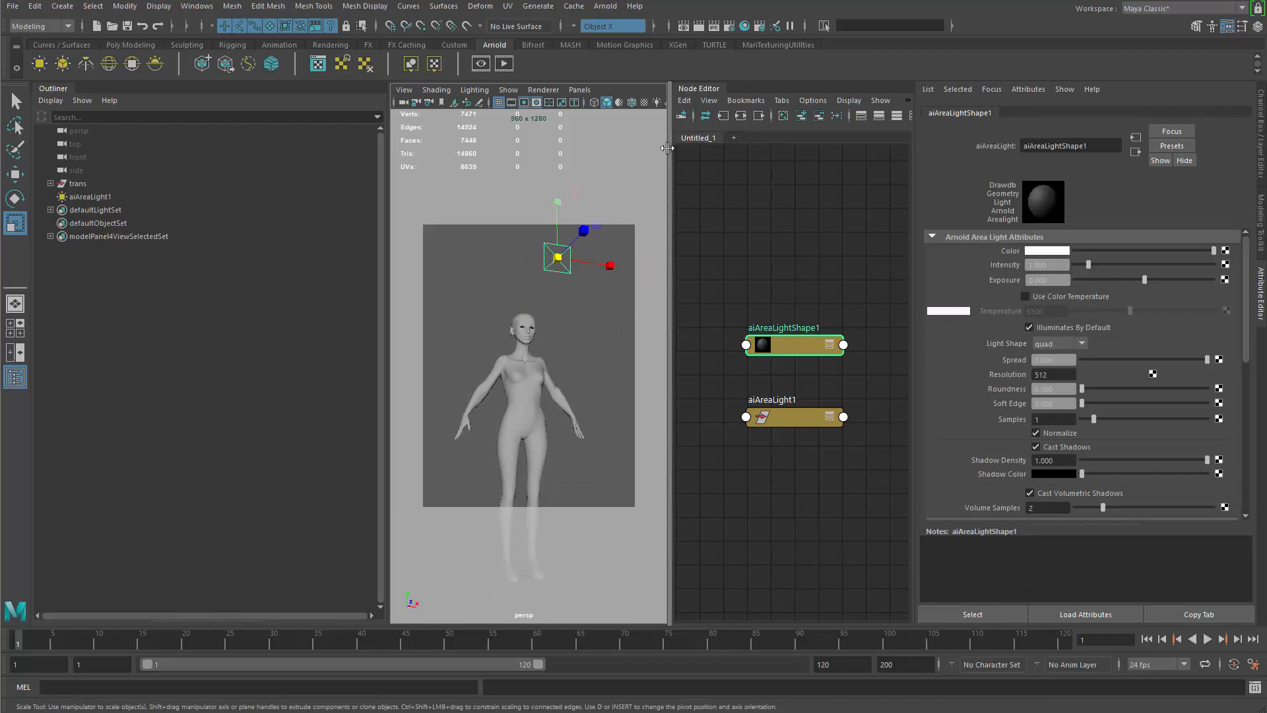
drag(667, 148, 756, 142)
alt+drag(601, 412, 609, 378)
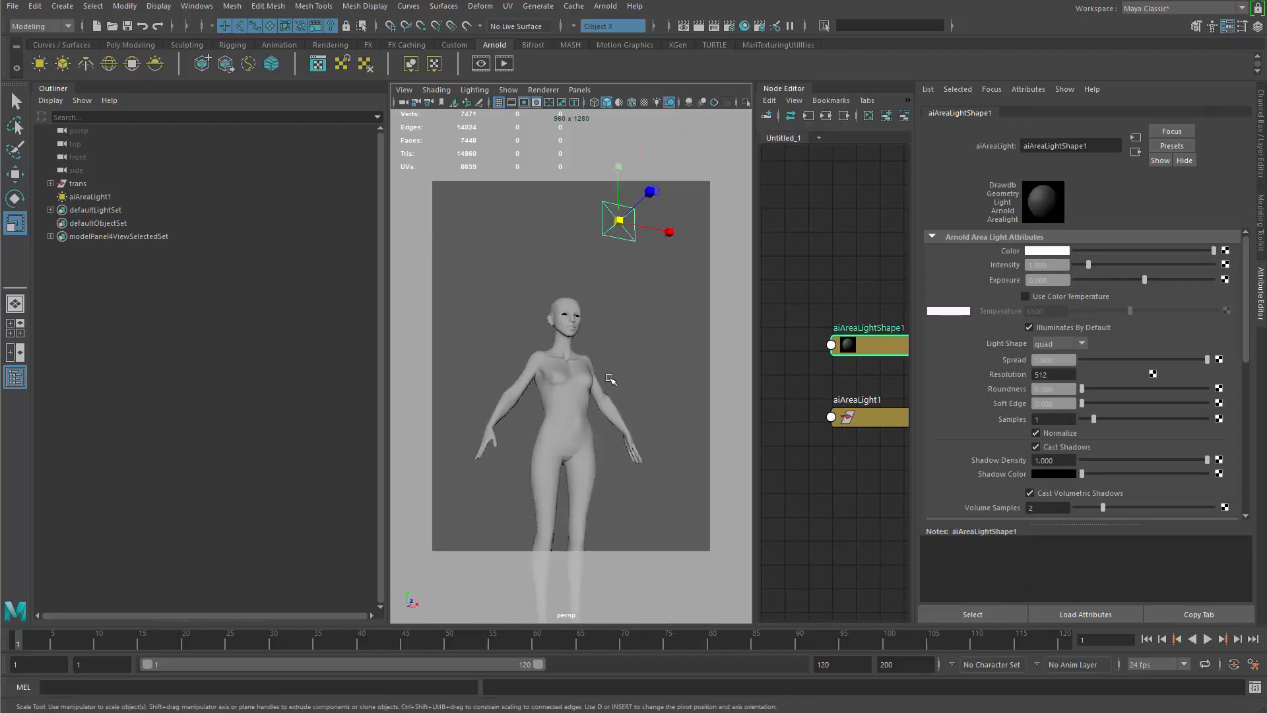
Light the perspective viewport with the scene lights and rotate the area light to angle it down toward the figure
click(656, 103)
scroll(543, 325, up, 5)
alt+drag(551, 329, 591, 356)
scroll(592, 357, down, 4)
alt+middle_drag(592, 357, 596, 415)
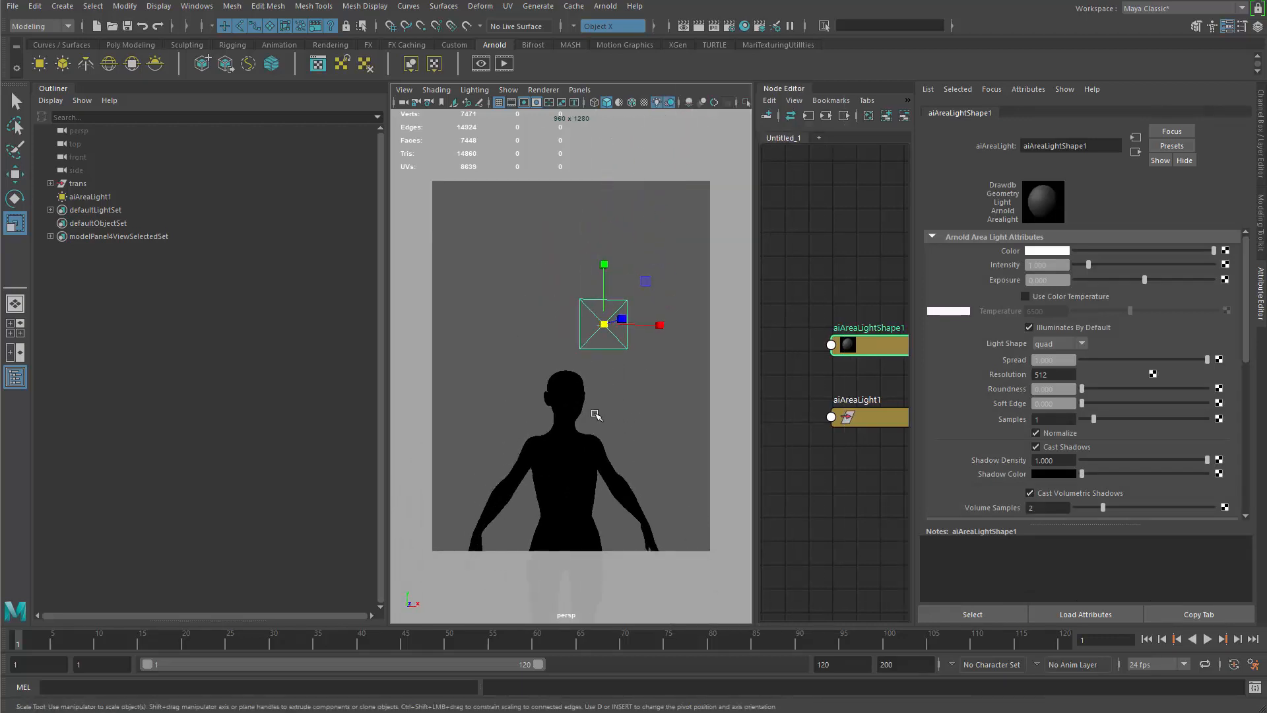
key(e)
drag(660, 272, 670, 275)
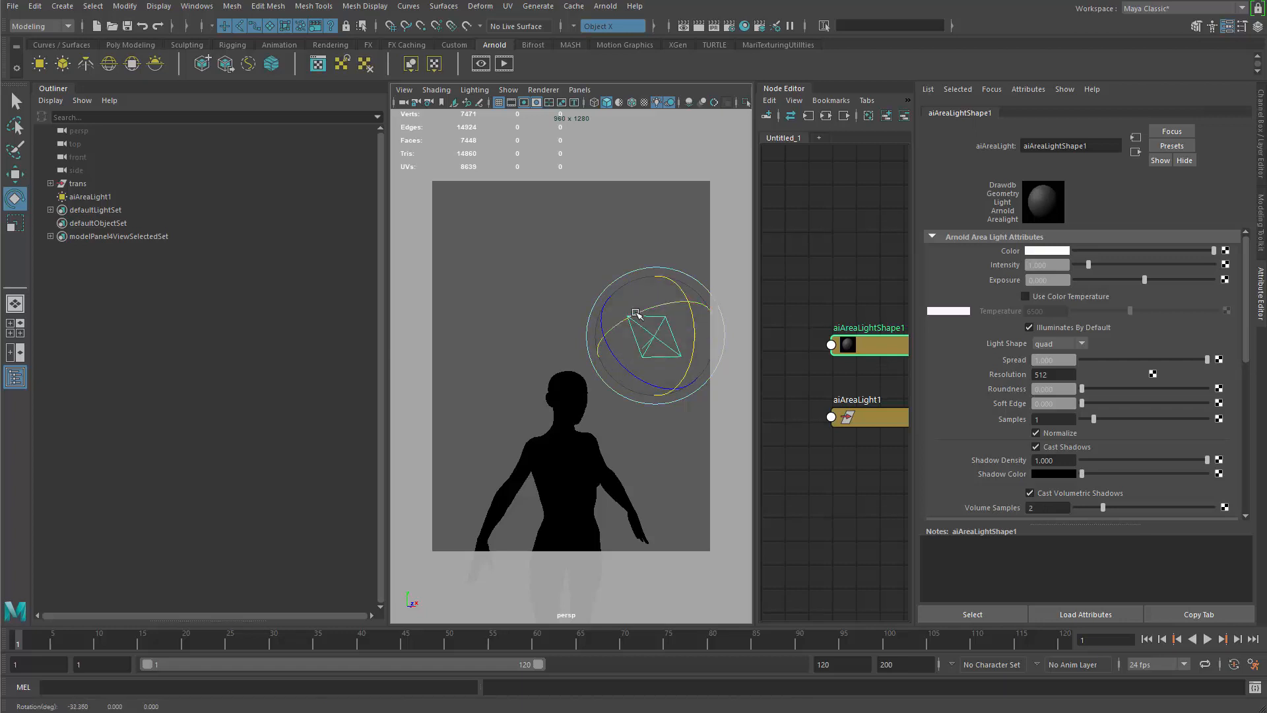
drag(637, 315, 694, 321)
alt+middle_drag(614, 432, 591, 398)
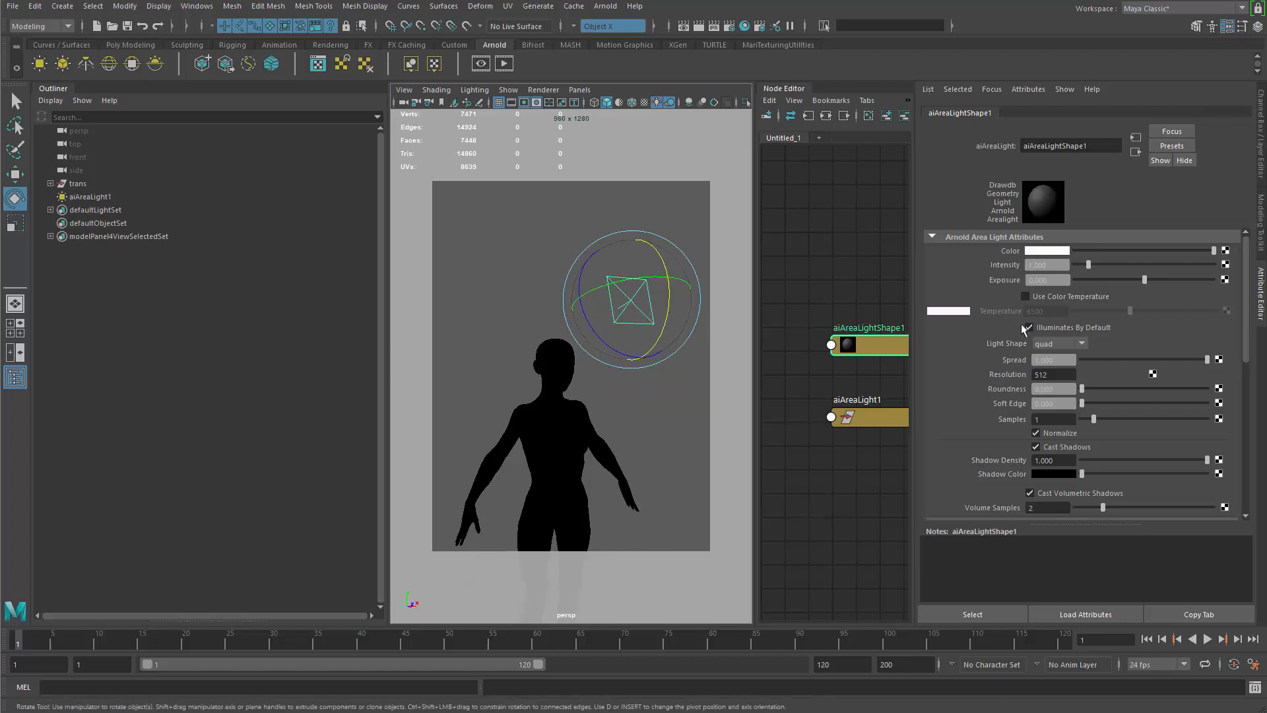
Set the area light's exposure to 10
drag(1145, 279, 1215, 280)
text(1)
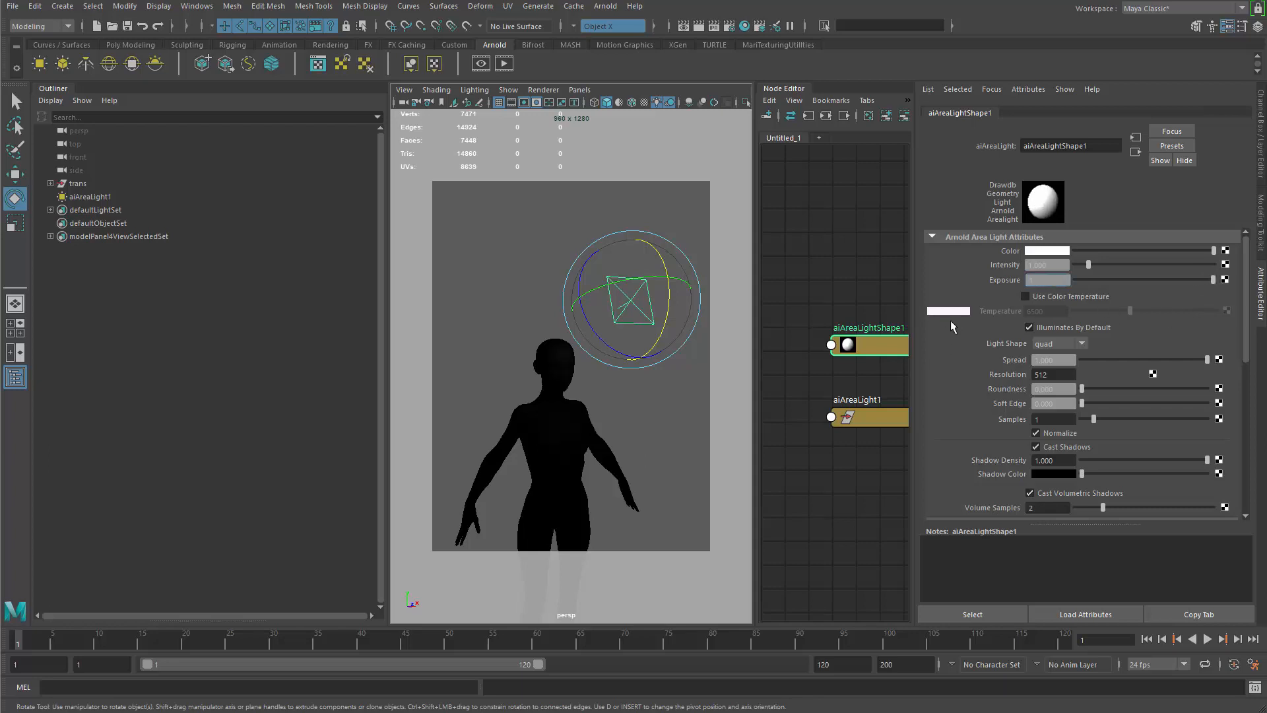
text(0)
key(Return)
Set the area light's exposure to 16
alt+drag(617, 440, 573, 400)
alt+right_drag(649, 441, 534, 358)
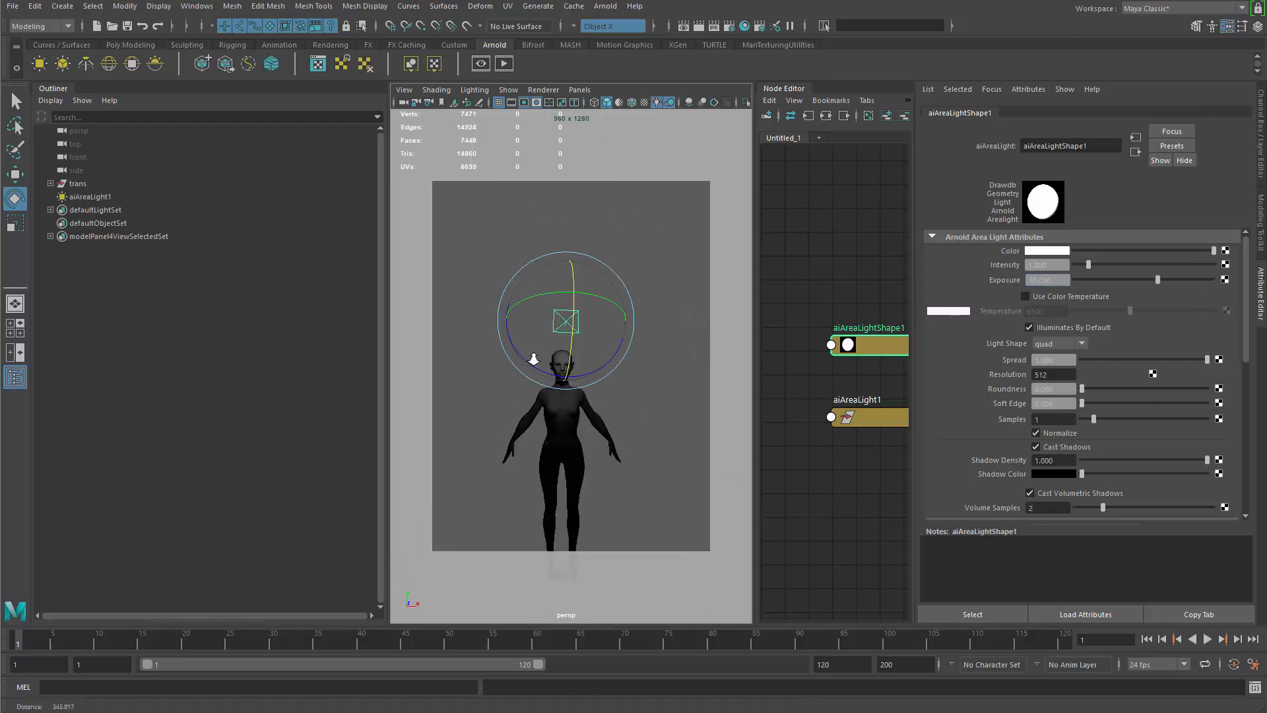
alt+drag(534, 358, 674, 404)
key(w)
alt+right_drag(673, 405, 600, 337)
alt+drag(599, 337, 597, 370)
alt+right_drag(597, 370, 698, 405)
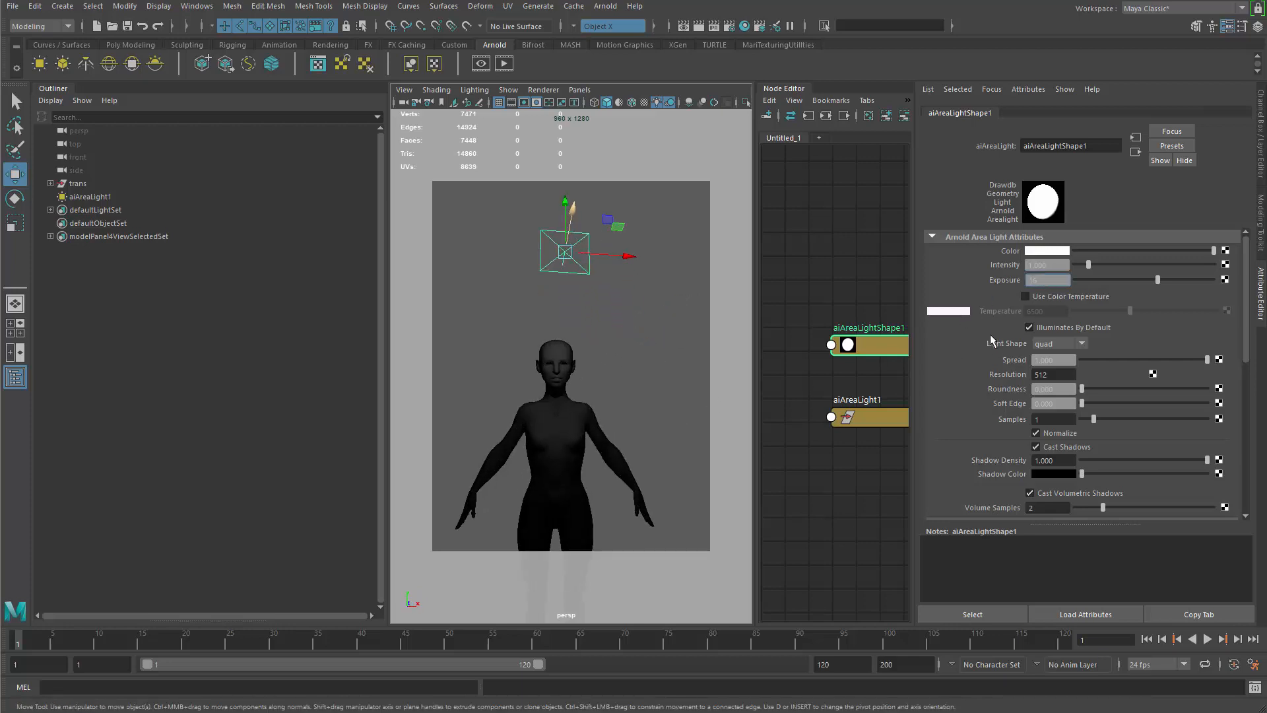
key(Return)
Pull the area light back from the figure and reframe the head and shoulders inside the render gate
alt+drag(639, 417, 752, 429)
alt+right_drag(752, 429, 693, 387)
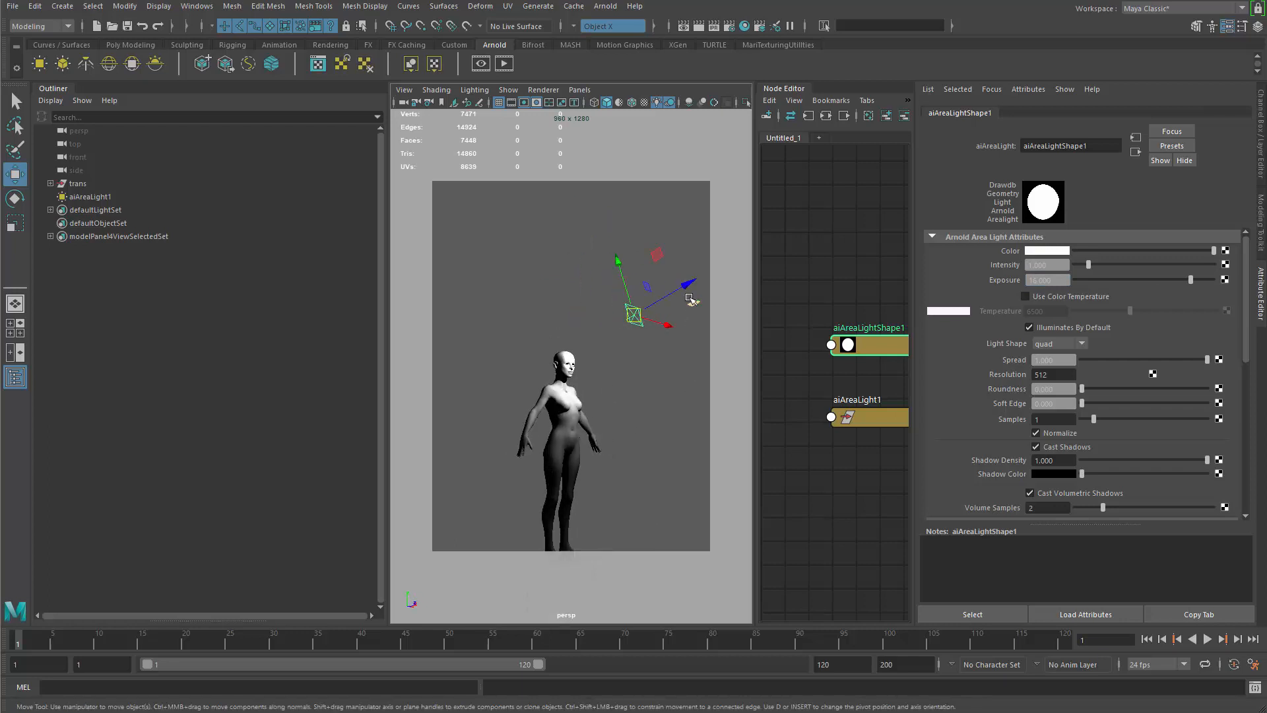
drag(693, 289, 591, 317)
alt+right_drag(592, 317, 640, 368)
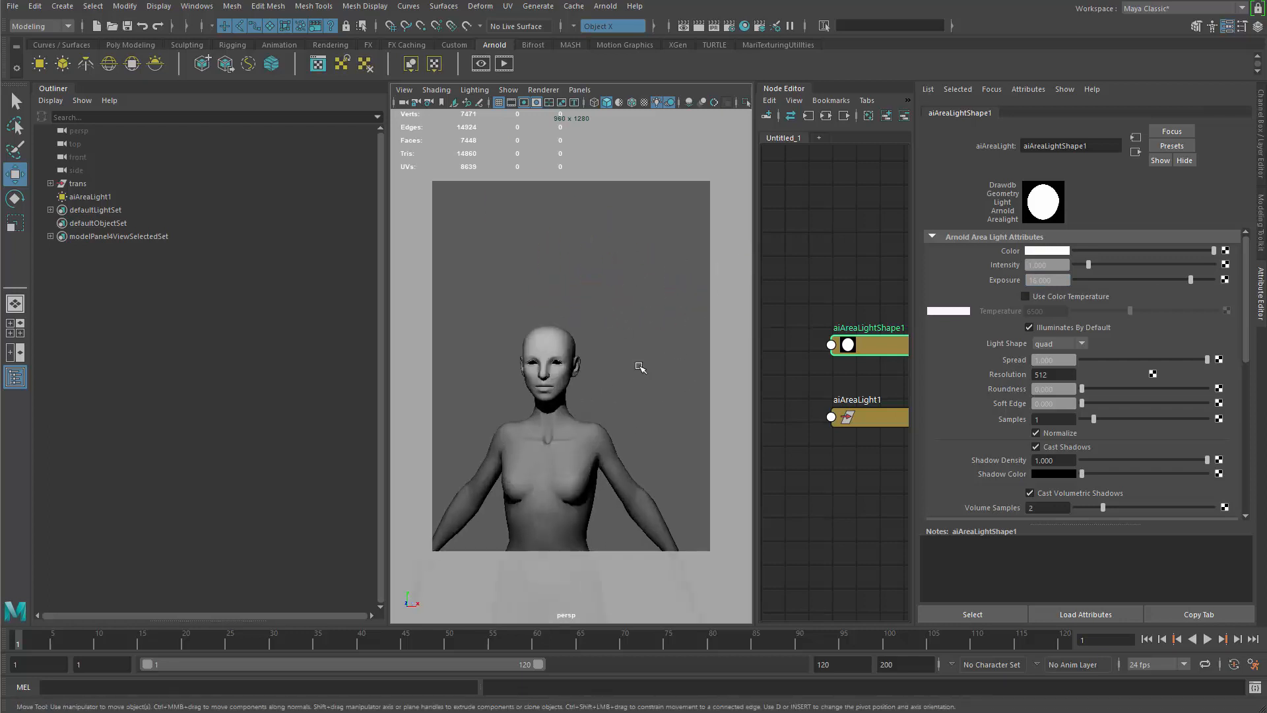
alt+middle_drag(640, 367, 669, 375)
alt+right_drag(669, 374, 727, 483)
alt+drag(662, 430, 594, 365)
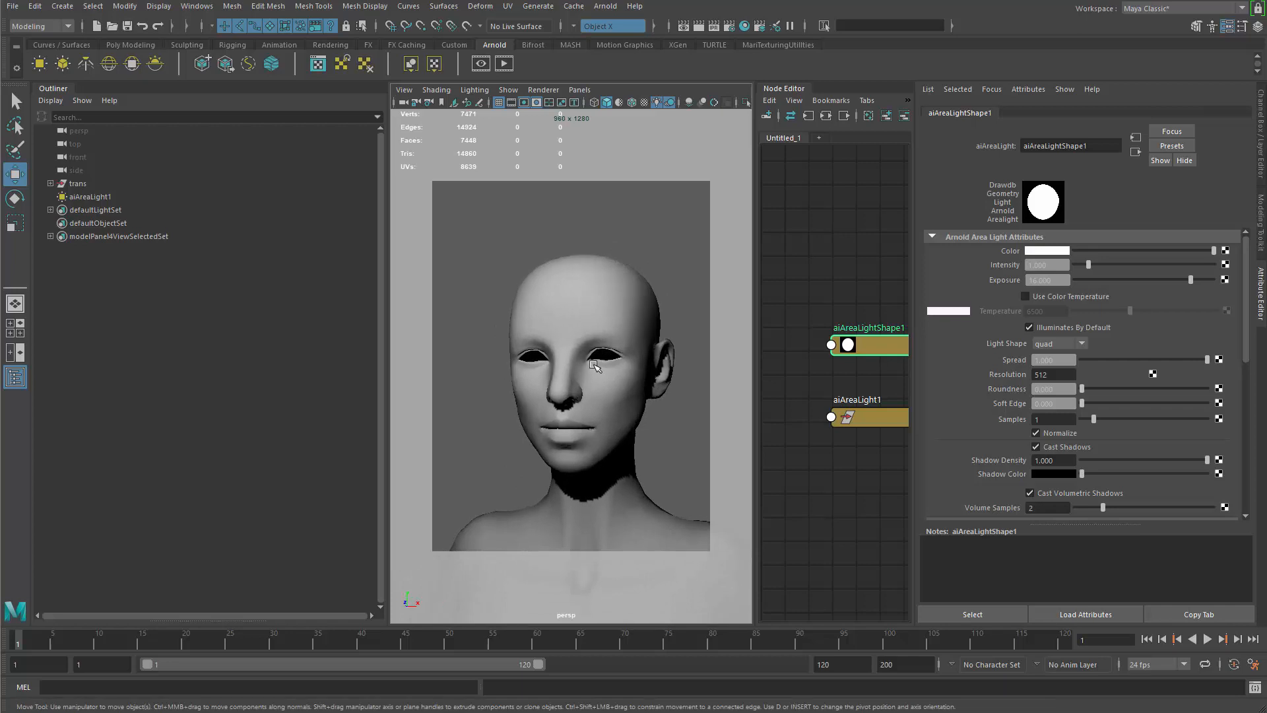
Switch to two side-by-side viewports and narrow the Outliner to give them more room
click(15, 352)
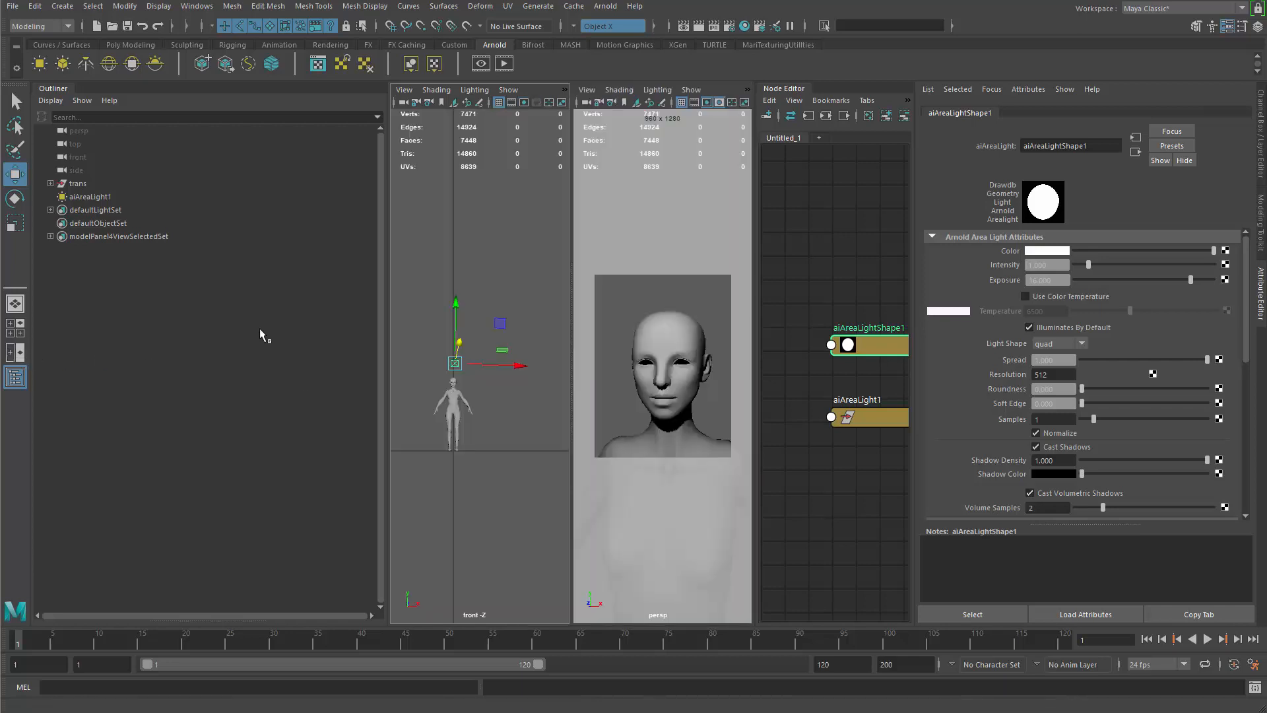
click(509, 91)
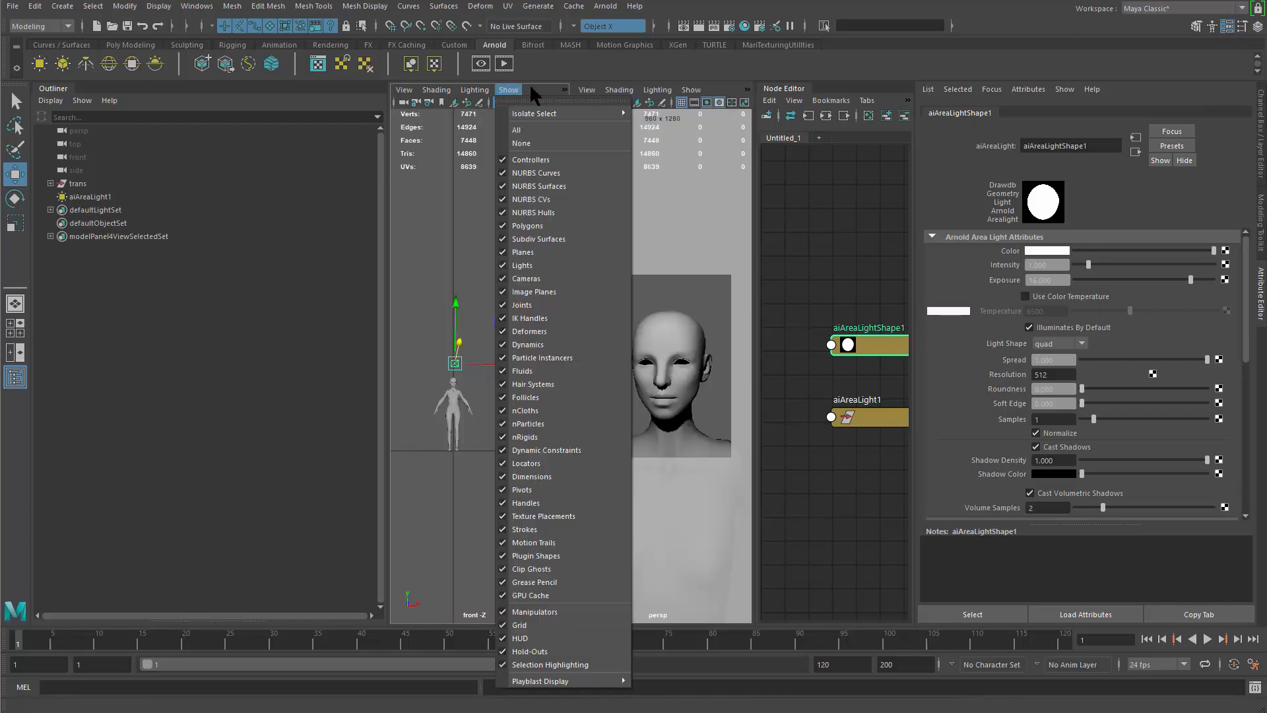
drag(568, 86, 558, 90)
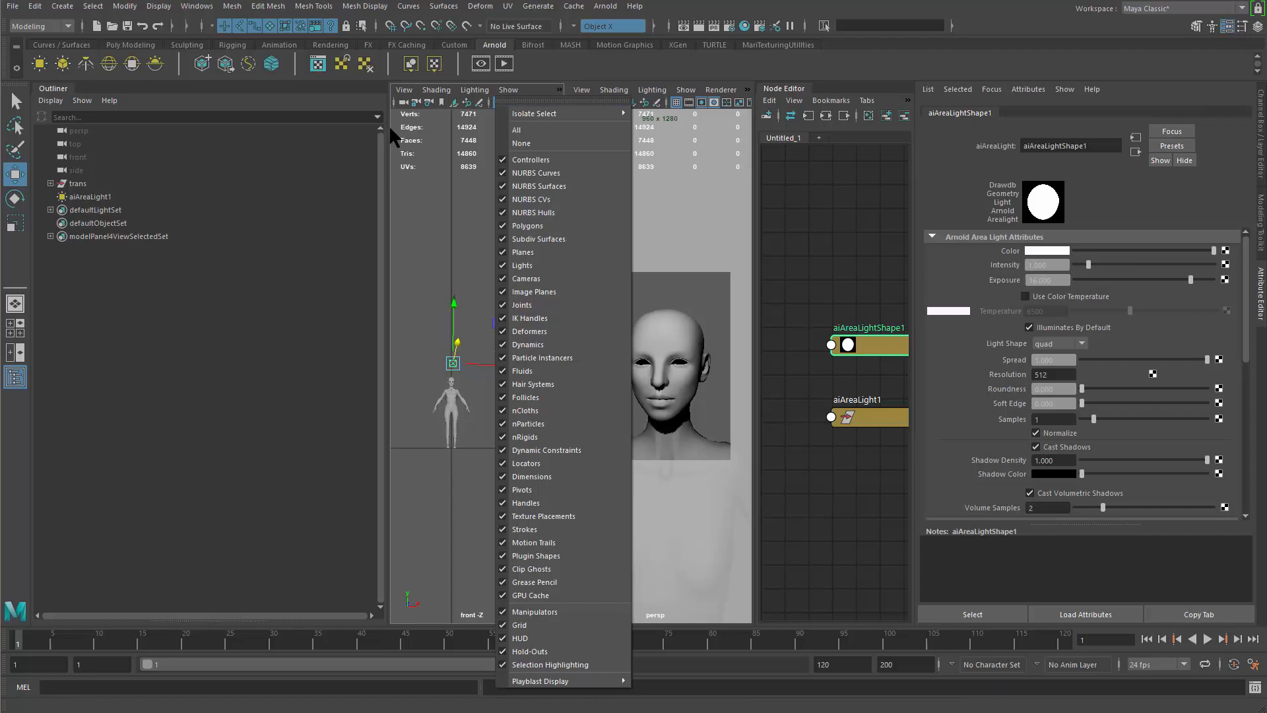
click(385, 180)
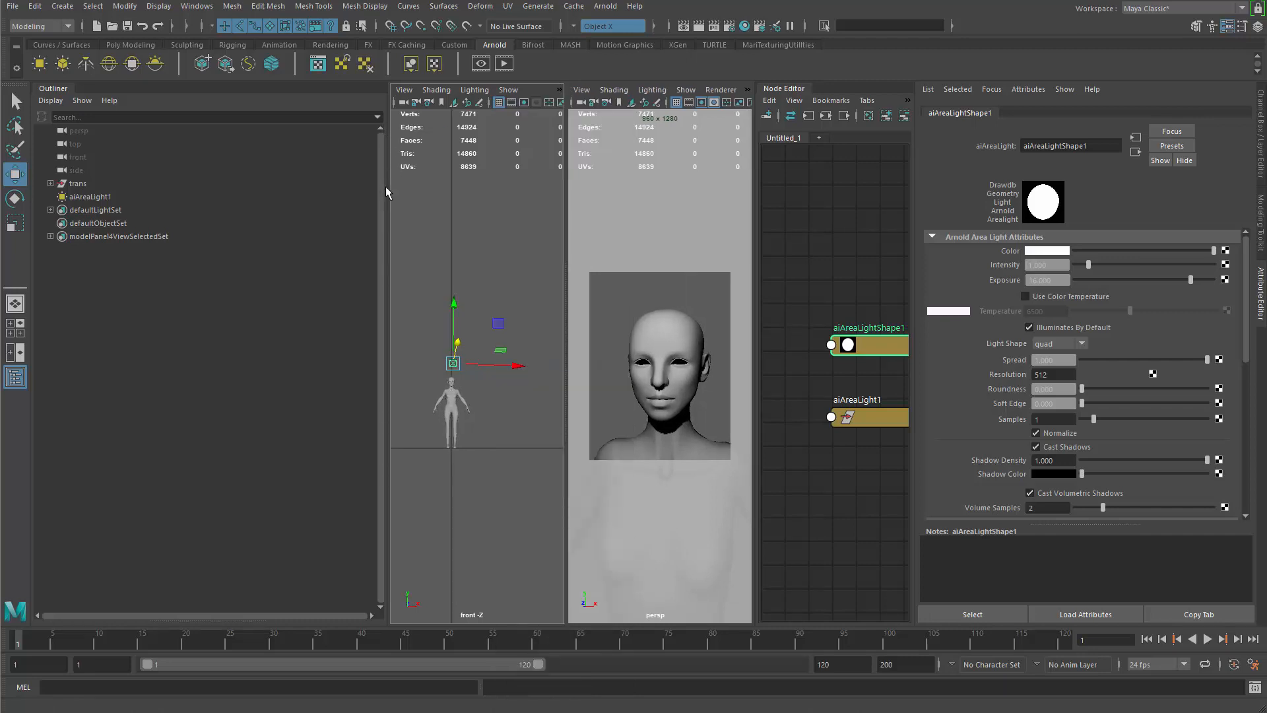
drag(386, 186, 122, 190)
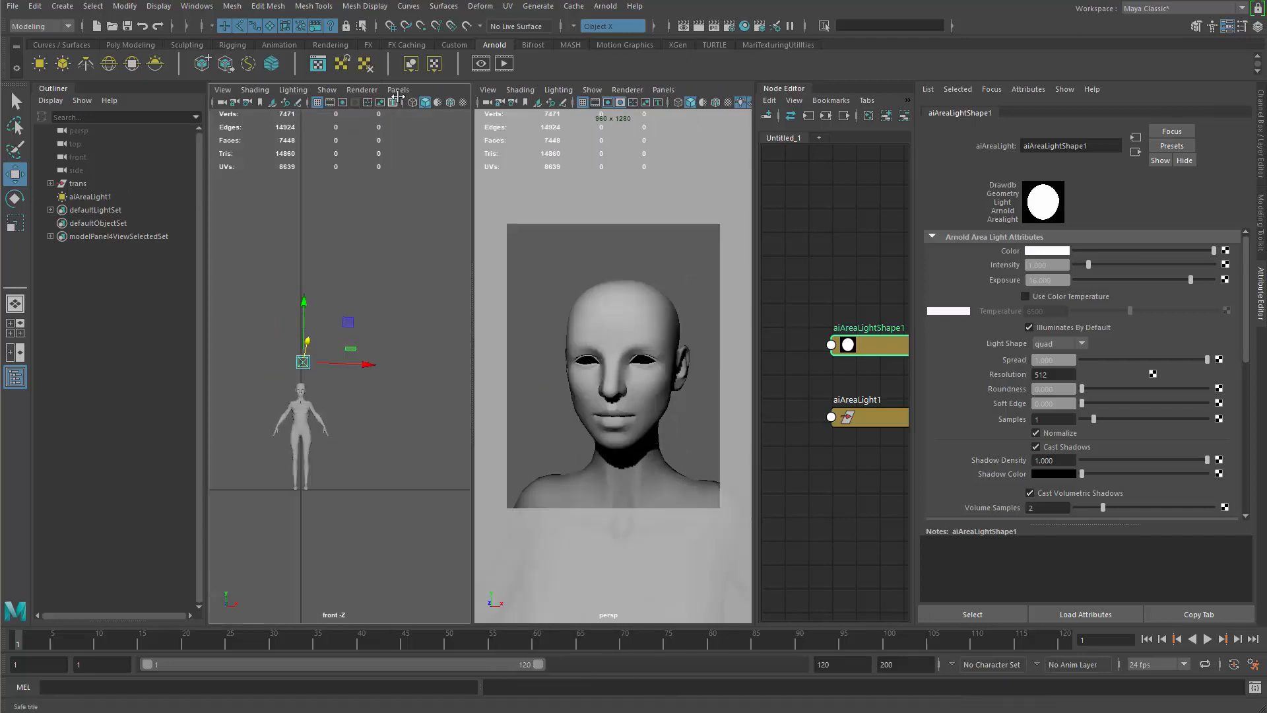
Replace the front view with a new perspective camera framing the whole figure and the area light
click(398, 93)
mouse_move(470, 104)
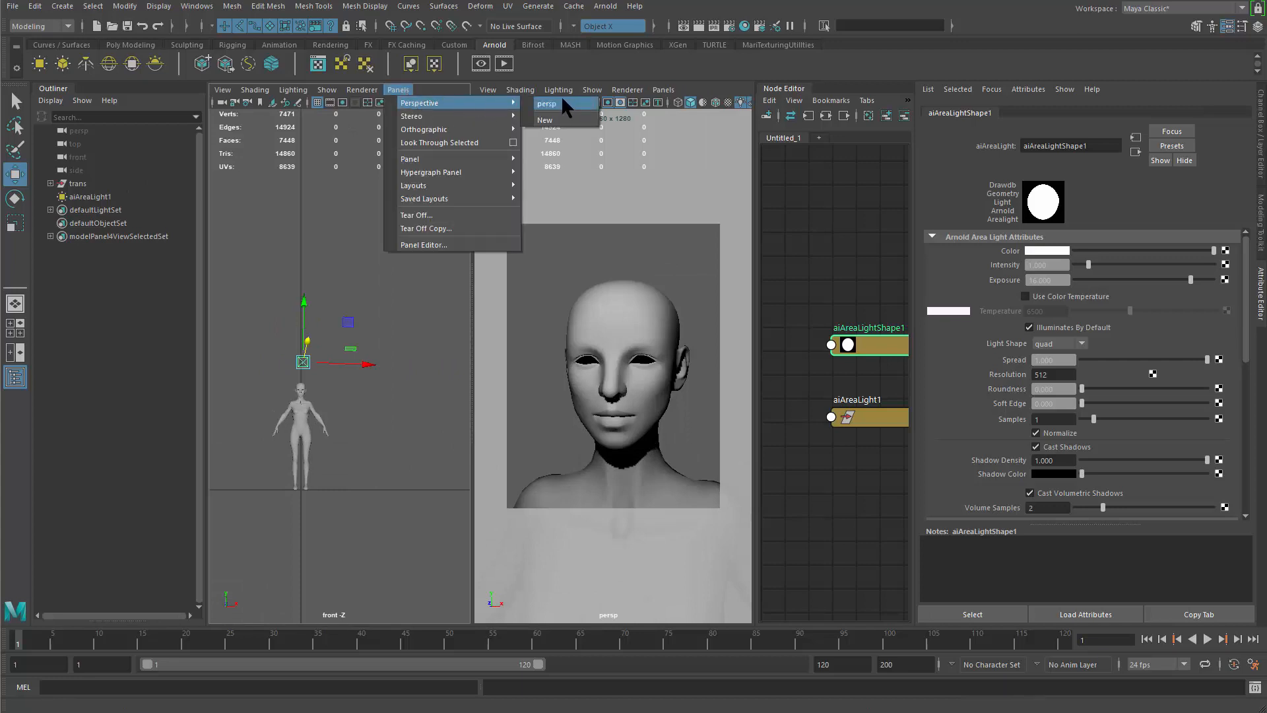
click(578, 114)
alt+right_drag(398, 423, 419, 297)
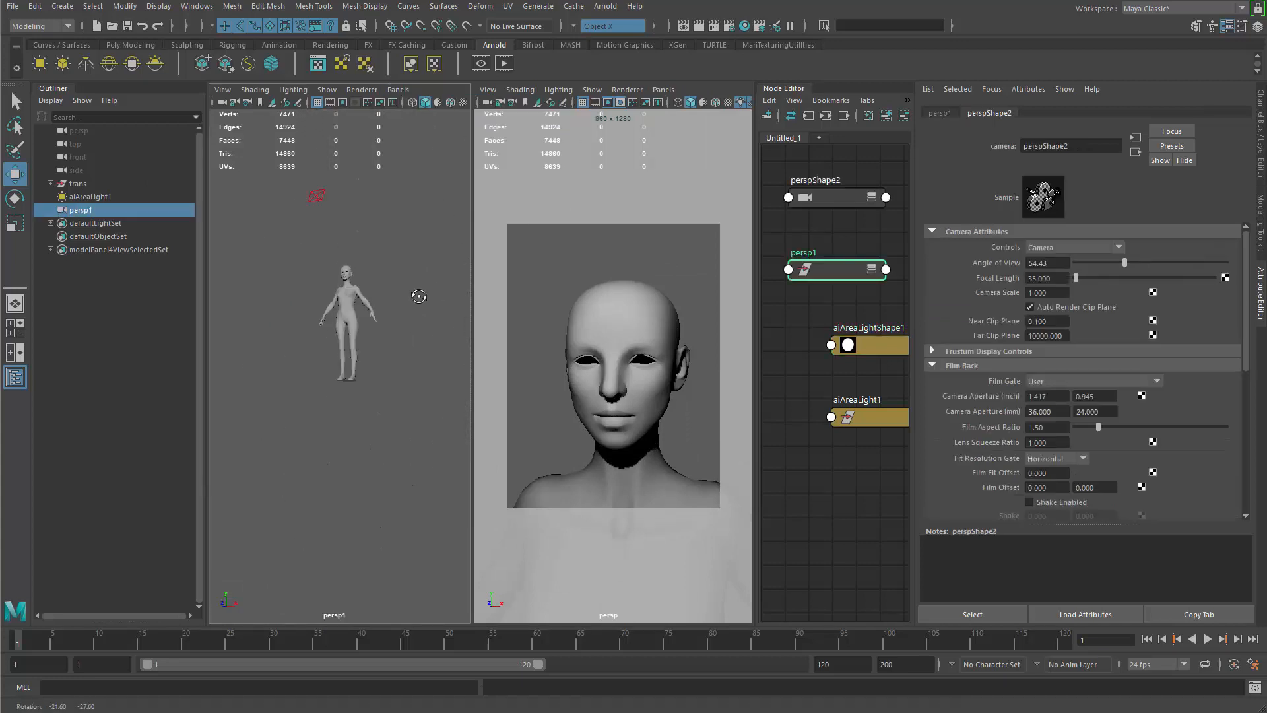
alt+middle_drag(419, 298, 408, 383)
alt+right_drag(407, 383, 323, 396)
Select the area light, rotate it sideways toward the figure, and turn the render view to face the head
click(297, 285)
alt+drag(358, 303, 363, 267)
key(e)
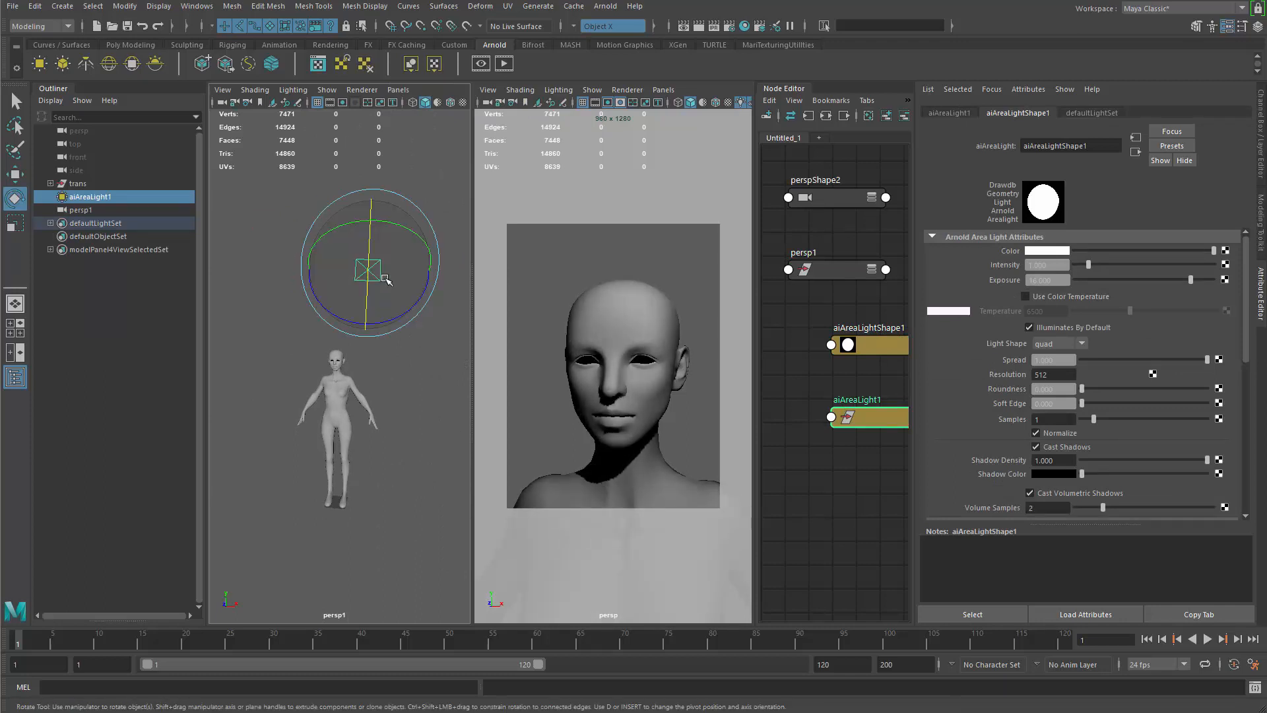
drag(397, 225, 421, 233)
alt+drag(340, 329, 400, 321)
alt+drag(658, 393, 673, 388)
alt+right_drag(673, 388, 668, 362)
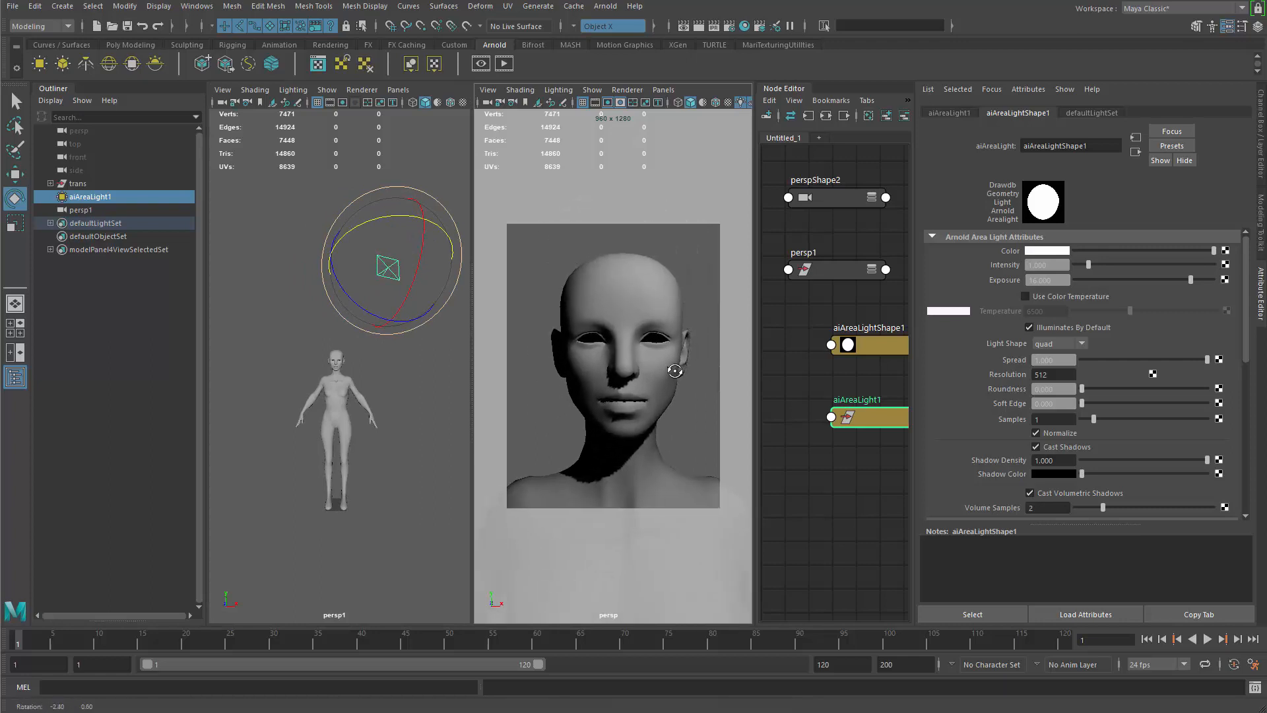
Shift the area light slightly sideways and rotate it to about -22, 24, -10 degrees
key(w)
mouse_move(443, 281)
mouse_down()
mouse_move(425, 276)
mouse_move(452, 283)
mouse_up()
key(e)
drag(395, 224, 392, 225)
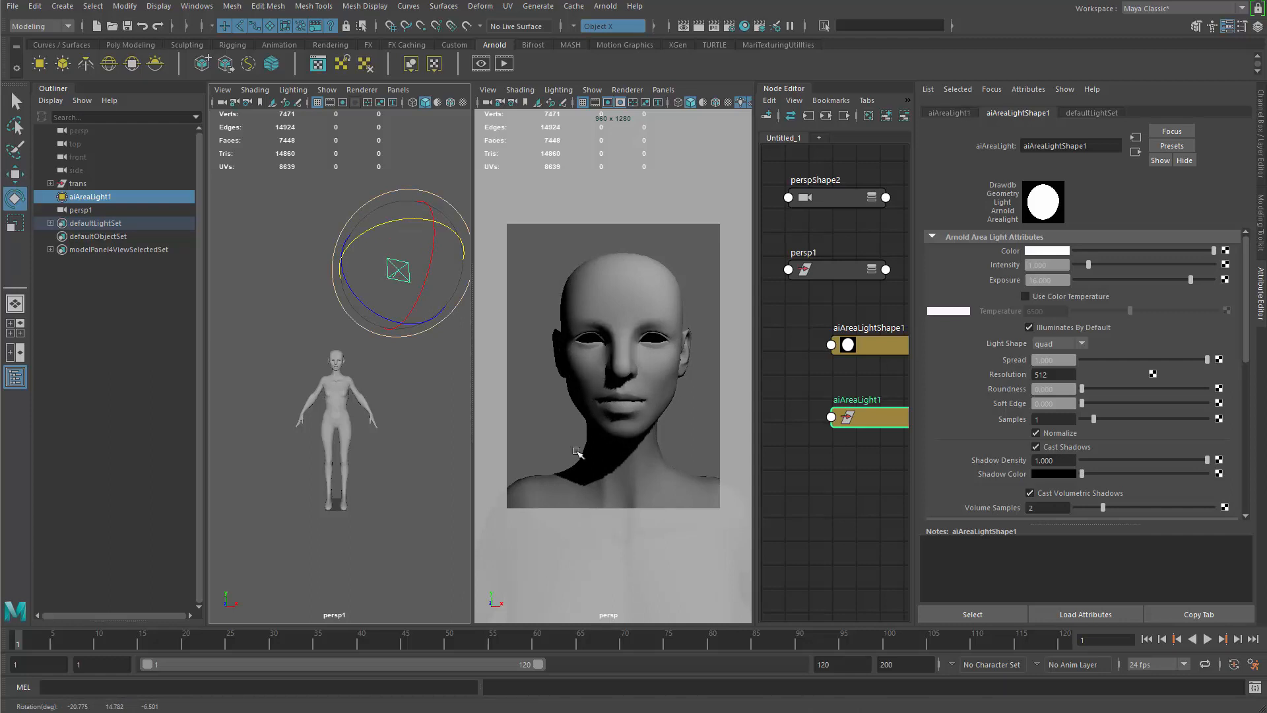
drag(407, 223, 408, 225)
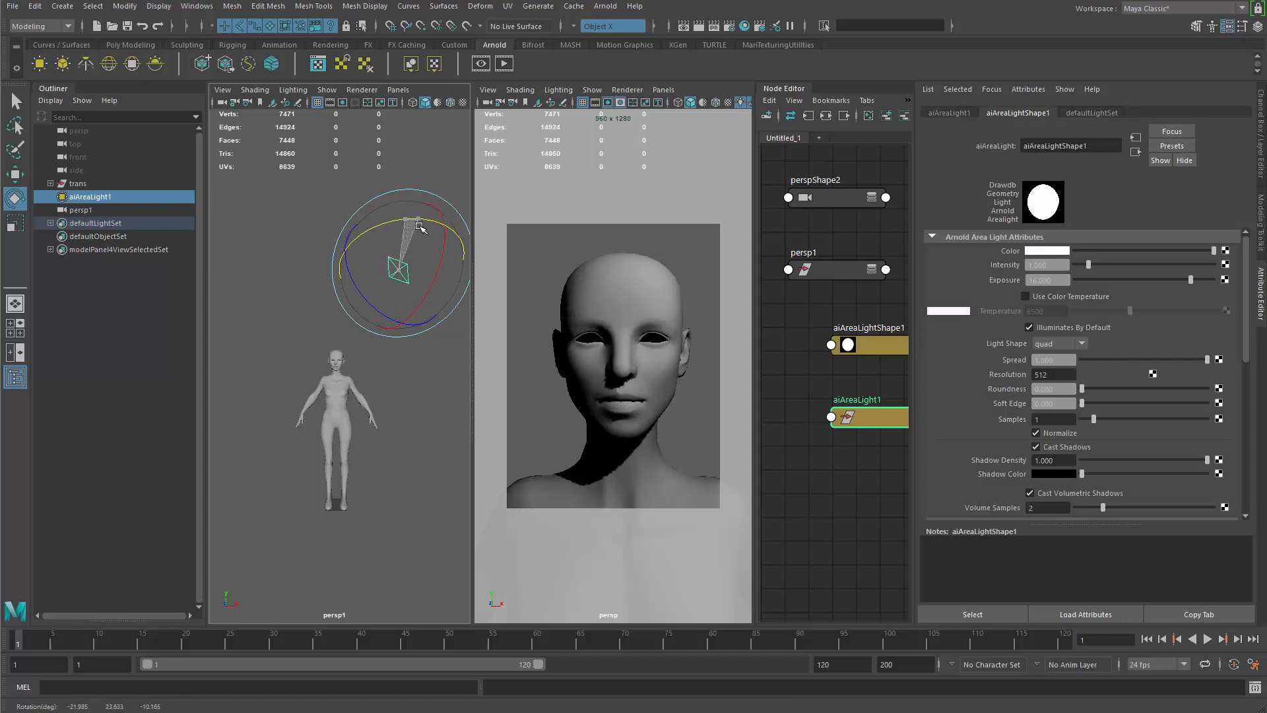
Duplicate the area light and place the copy behind the figure, rotated to face its back
mouse_move(410, 370)
alt+mouse_down()
mouse_move(421, 361)
mouse_move(433, 373)
alt+mouse_up()
alt+middle_drag(433, 374, 408, 382)
key(ctrl+d)
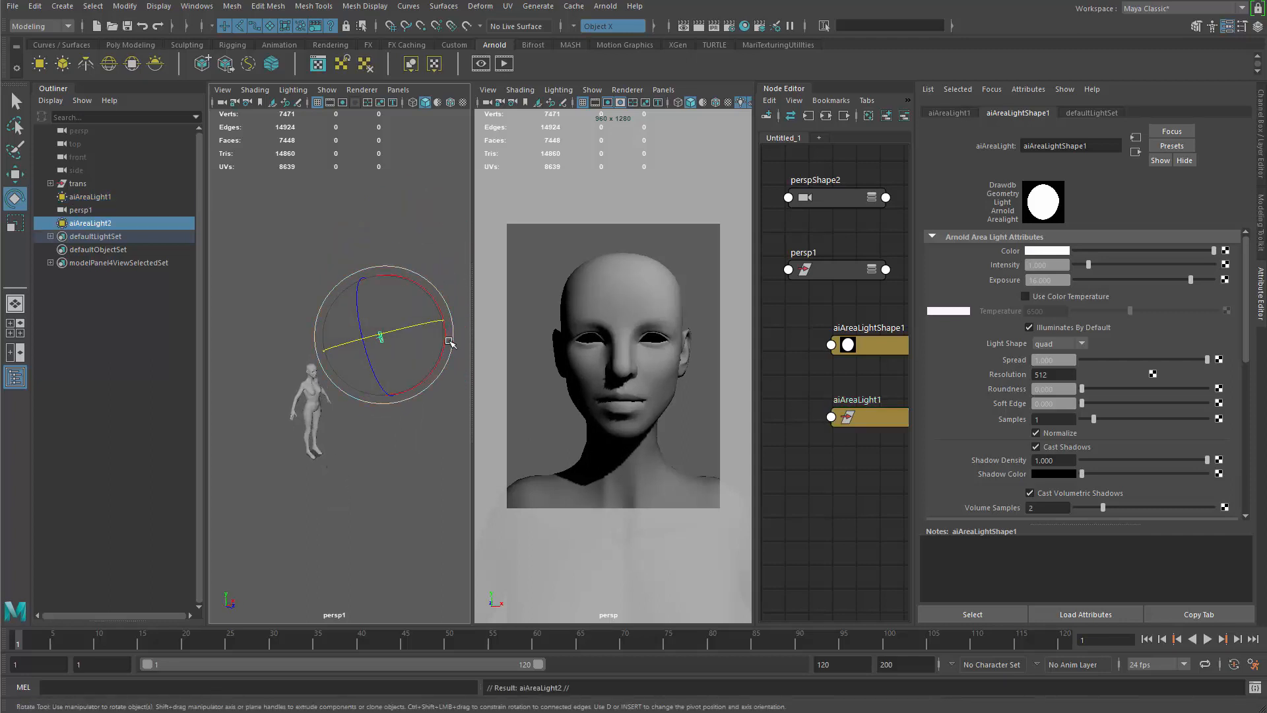
key(w)
drag(451, 322, 293, 373)
key(e)
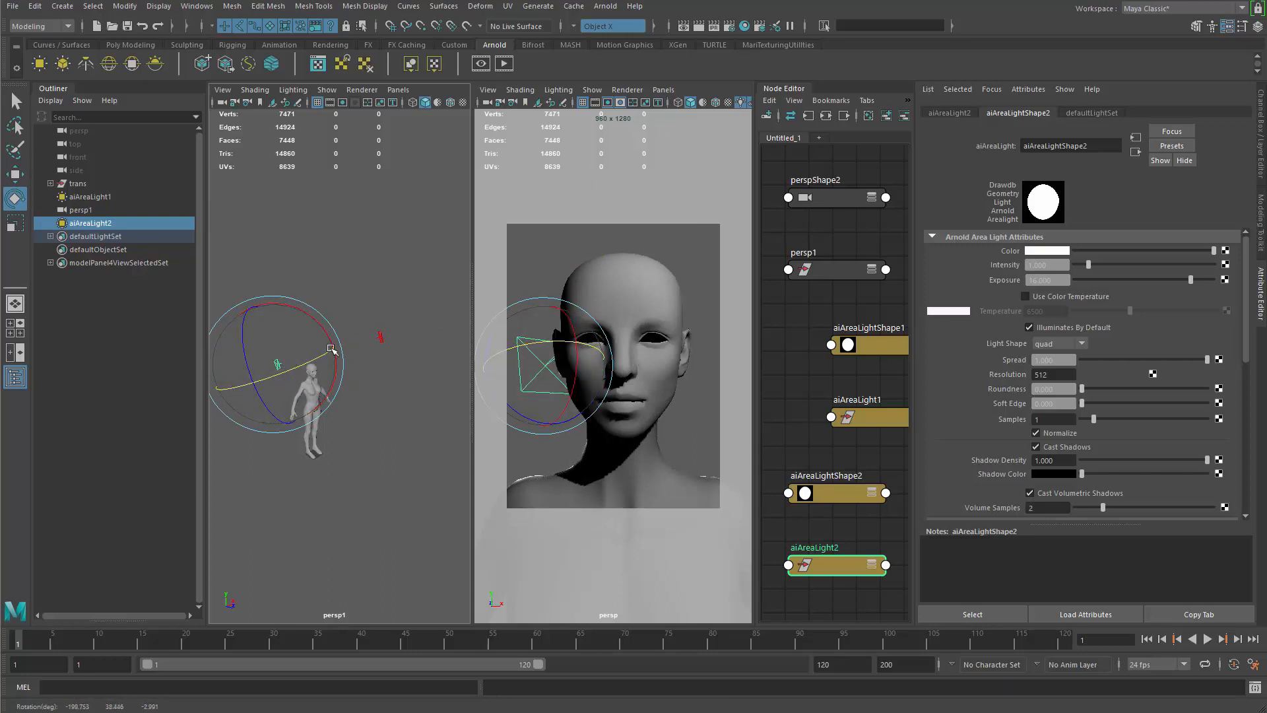
mouse_move(329, 333)
mouse_down()
mouse_move(336, 371)
mouse_move(336, 353)
mouse_up()
Try another position for the second area light behind the figure and undo the move
alt+drag(317, 363, 338, 423)
alt+right_drag(338, 422, 360, 426)
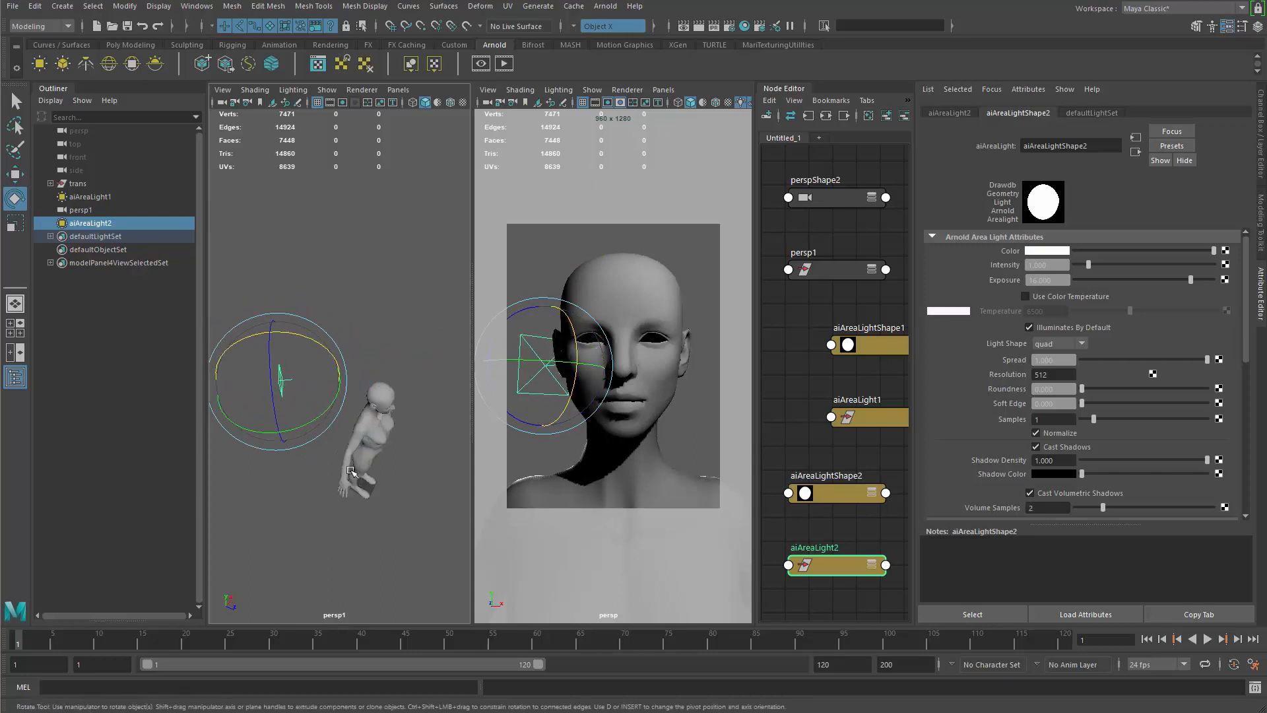
key(w)
drag(289, 411, 308, 434)
key(ctrl+z)
Enlarge the second area light and rotate it to about -173, 23, -5 degrees
alt+drag(307, 437, 385, 355)
key(e)
key(w)
key(r)
key(e)
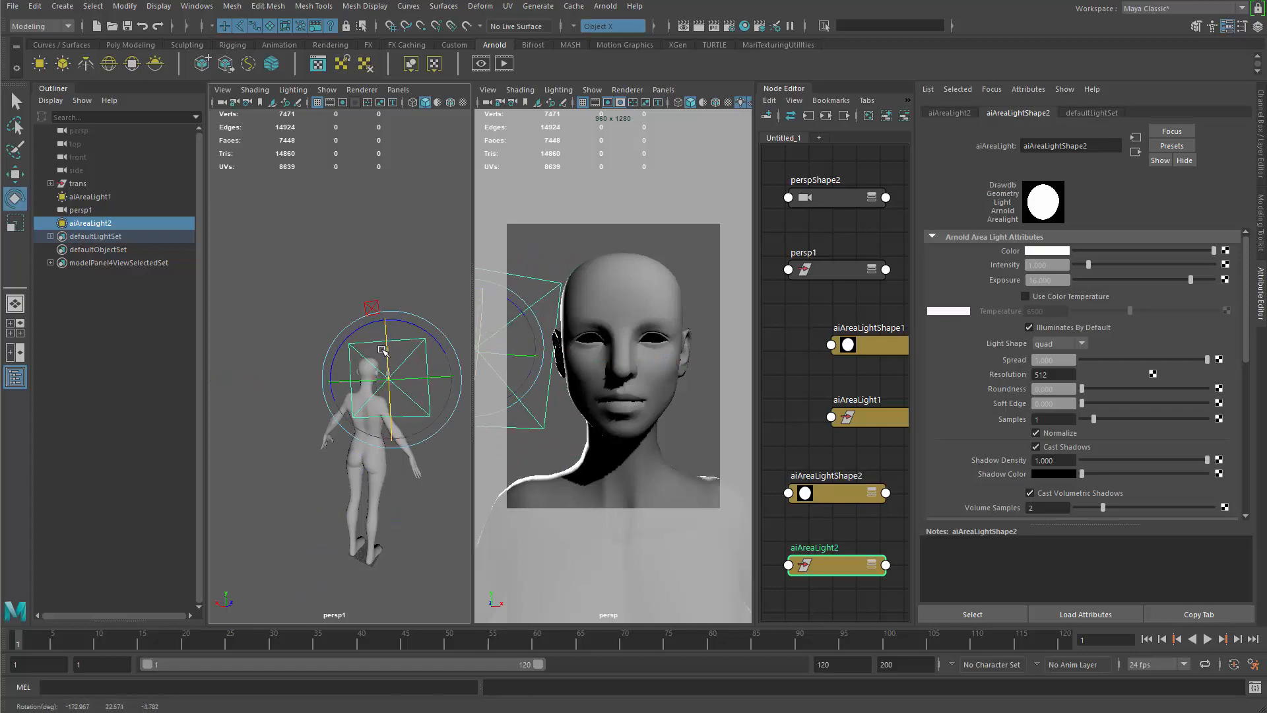
Move the second area light farther back and out to the figure's right side, rotating it to about -179, 30, -12 degrees
key(w)
drag(399, 456, 395, 558)
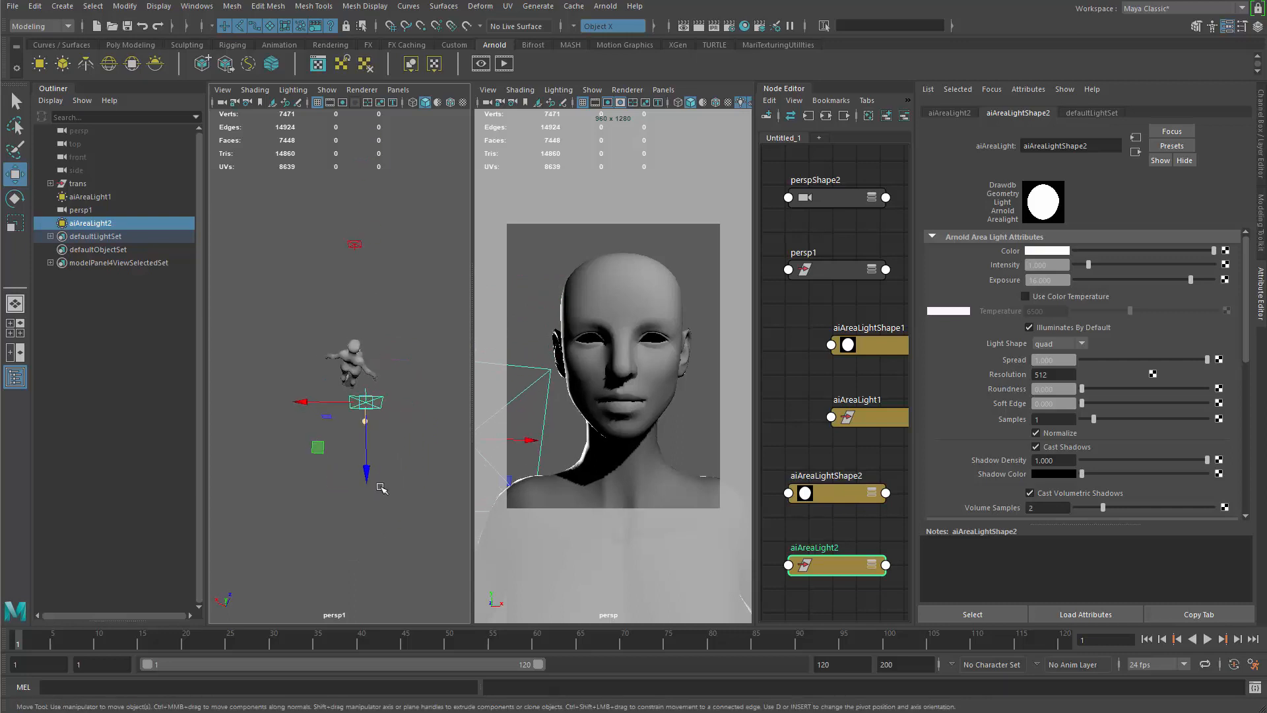
mouse_move(370, 484)
mouse_down()
mouse_move(372, 517)
mouse_move(373, 505)
mouse_up()
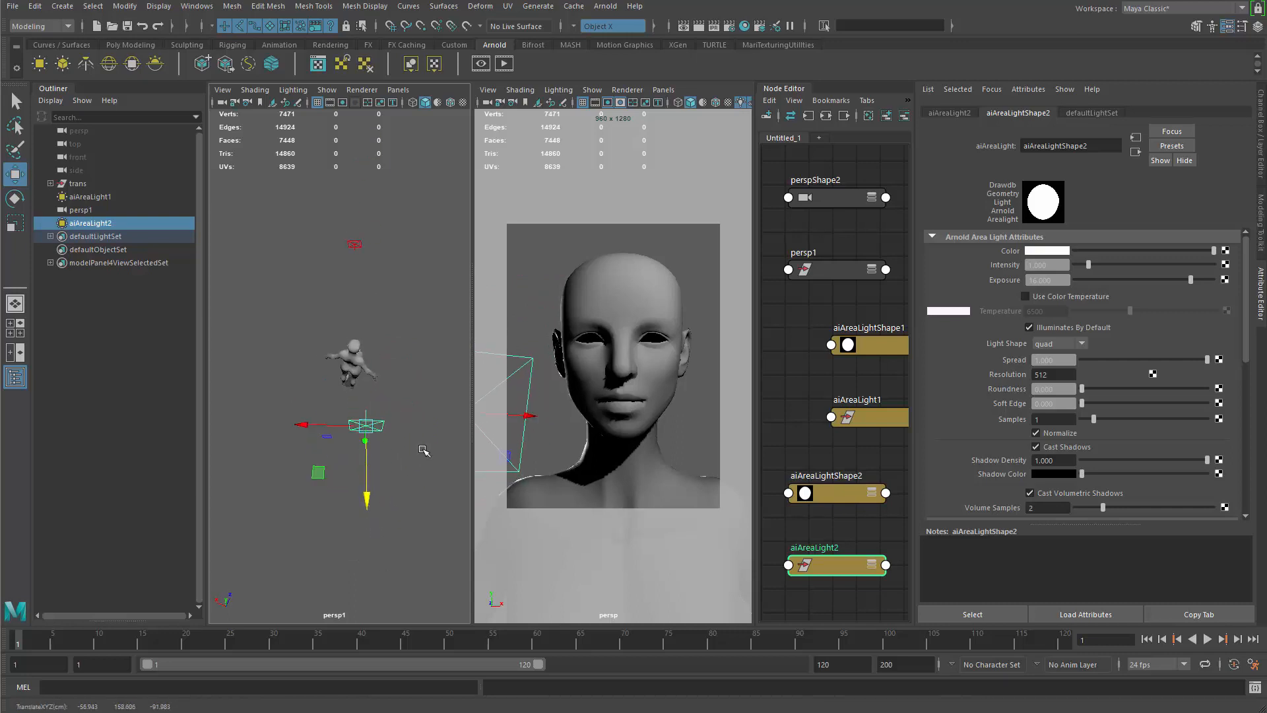
drag(307, 426, 320, 428)
key(e)
drag(418, 485, 422, 478)
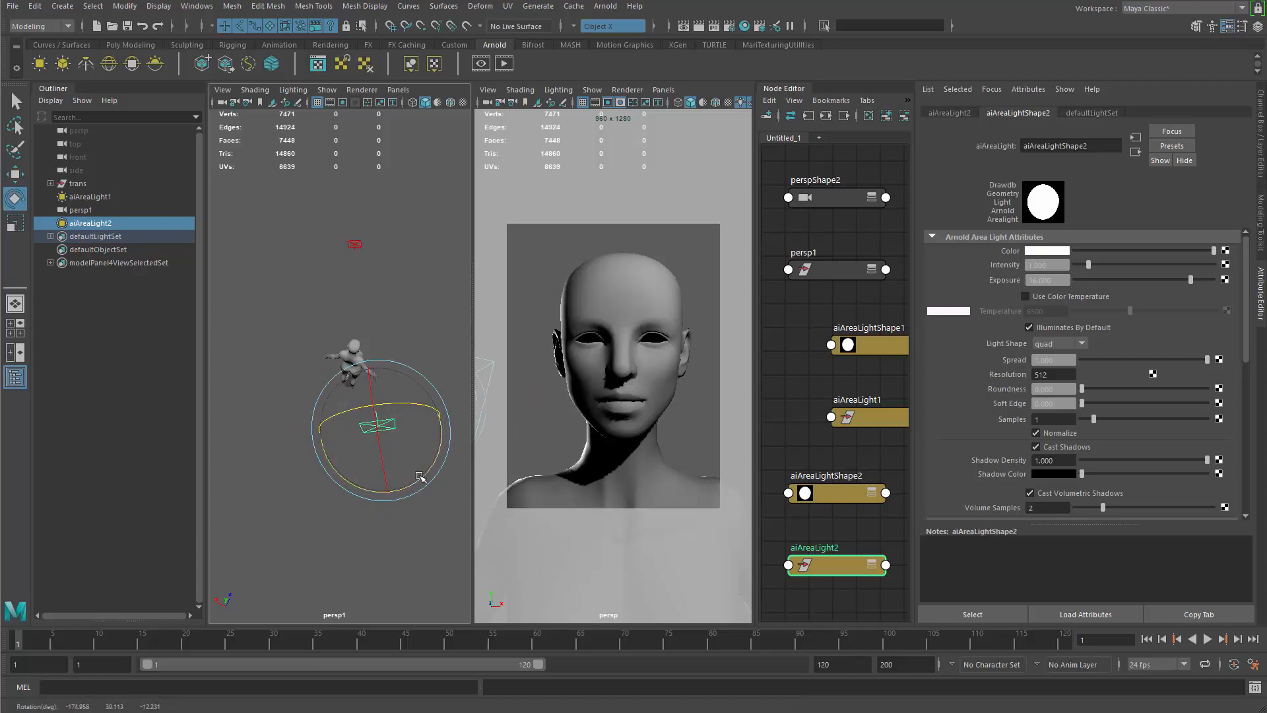
key(w)
drag(332, 433, 440, 444)
Duplicate the rear area light and move the copy behind the figure's left shoulder
key(ctrl+d)
key(e)
key(w)
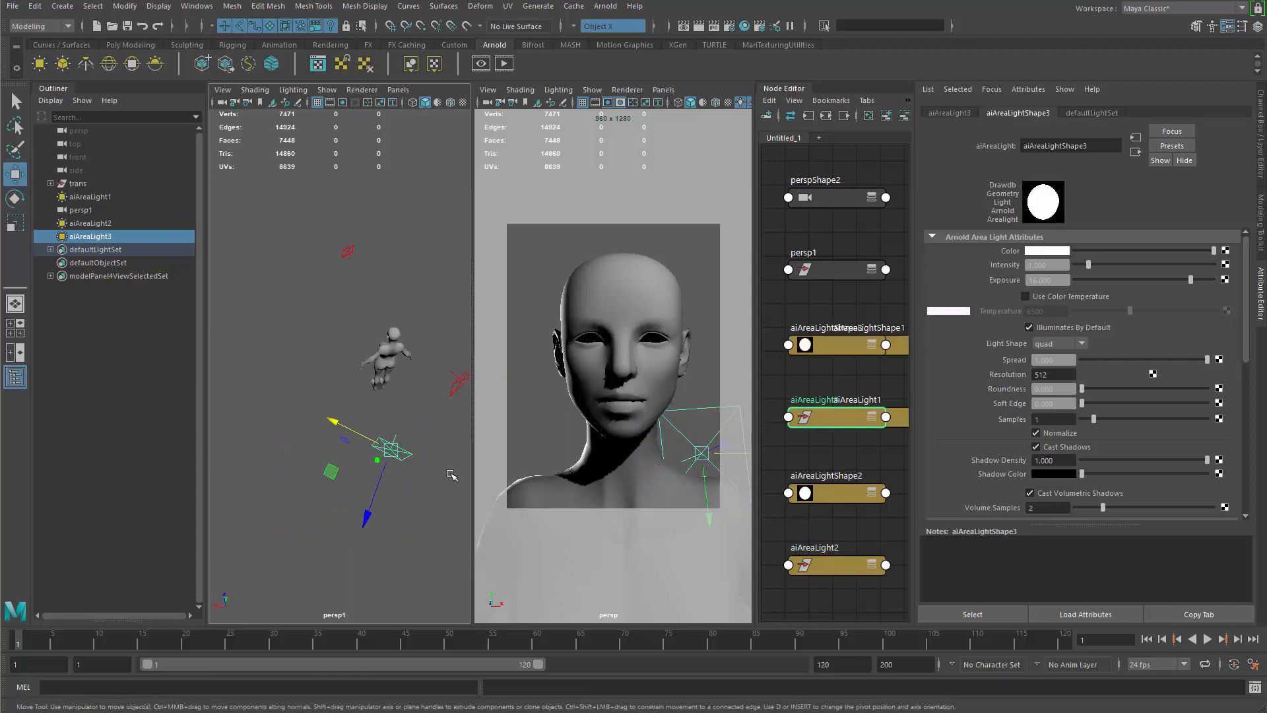
drag(342, 426, 346, 390)
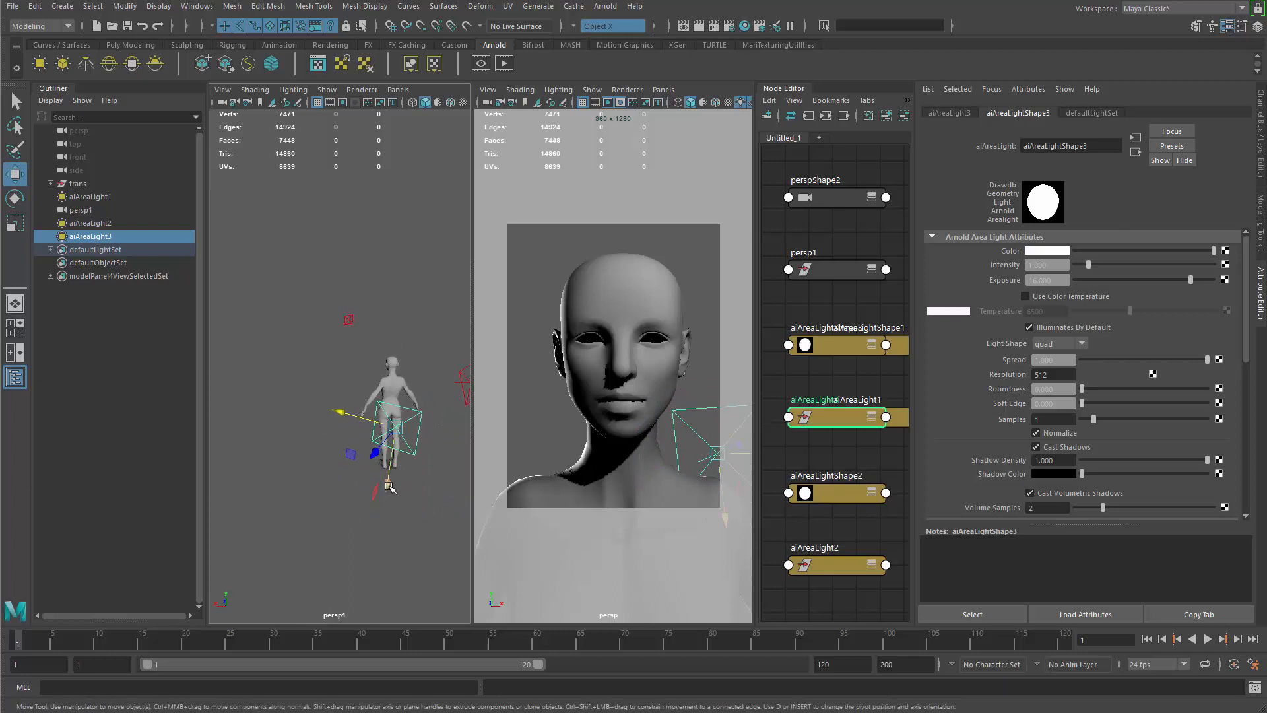
drag(385, 492, 388, 441)
drag(359, 381, 319, 366)
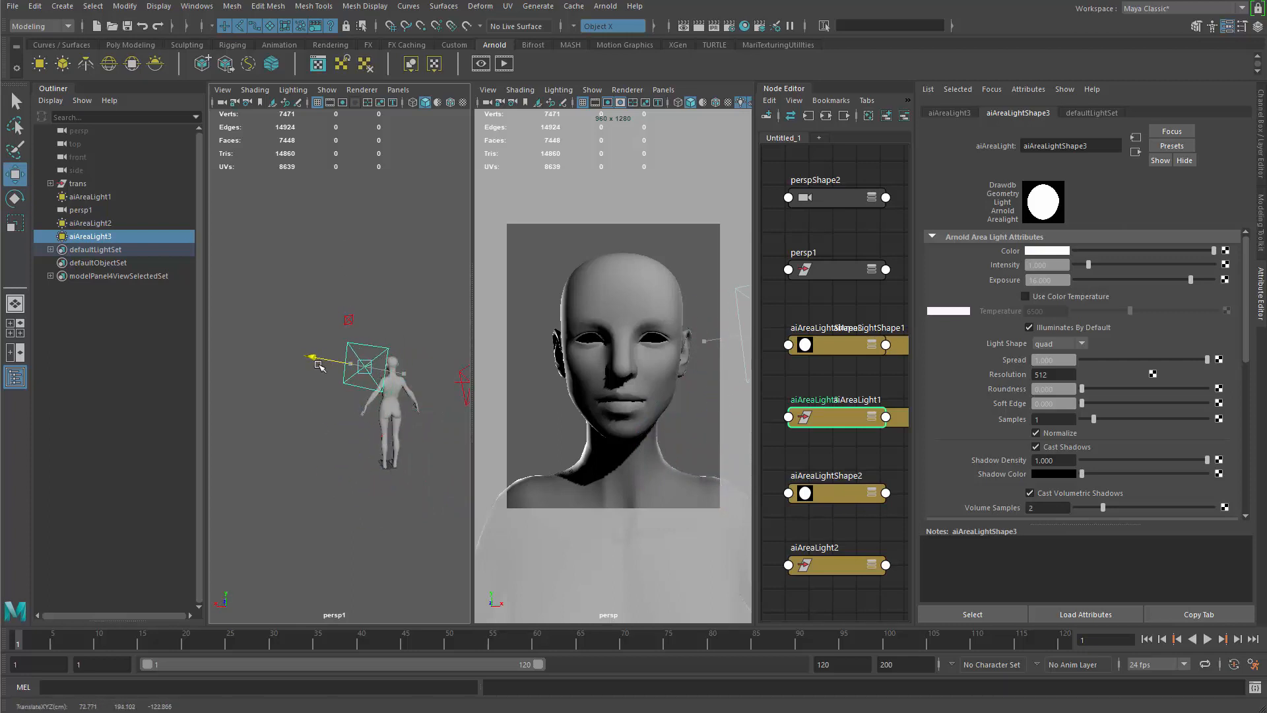
drag(362, 435, 361, 445)
Rotate the third area light toward the figure's back and lower it
key(e)
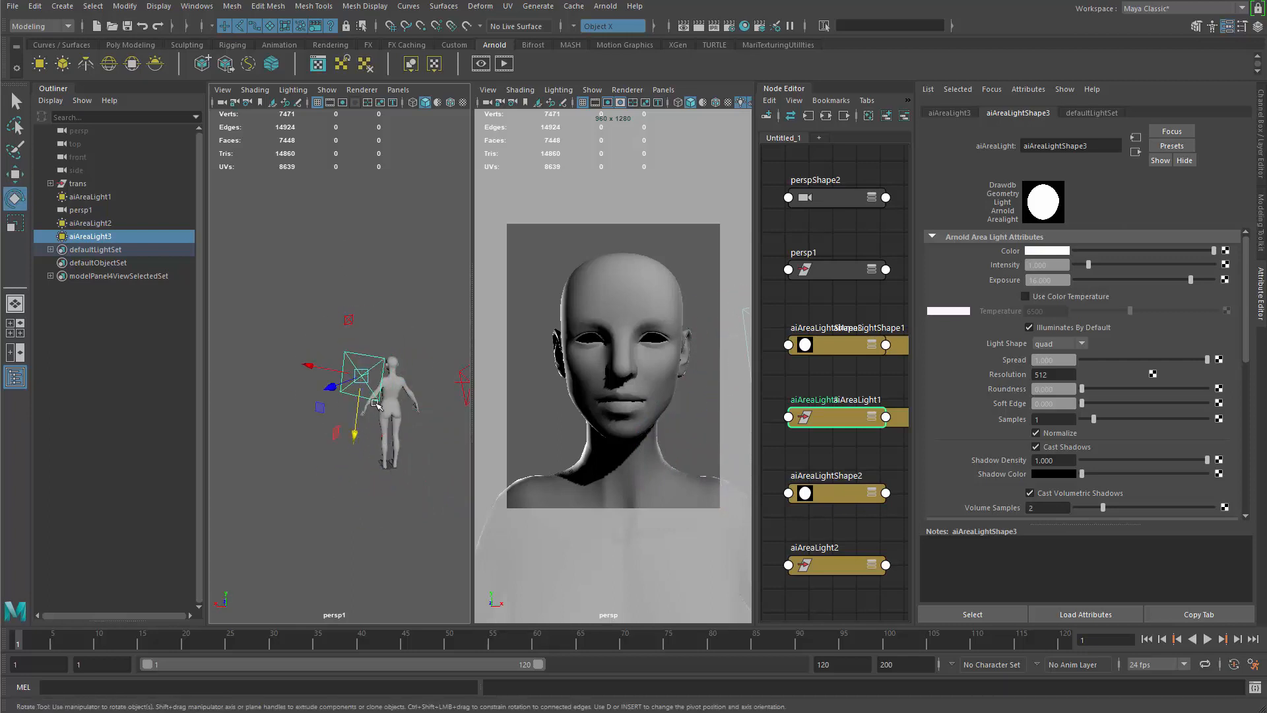
drag(415, 354, 327, 391)
key(w)
drag(378, 439, 378, 450)
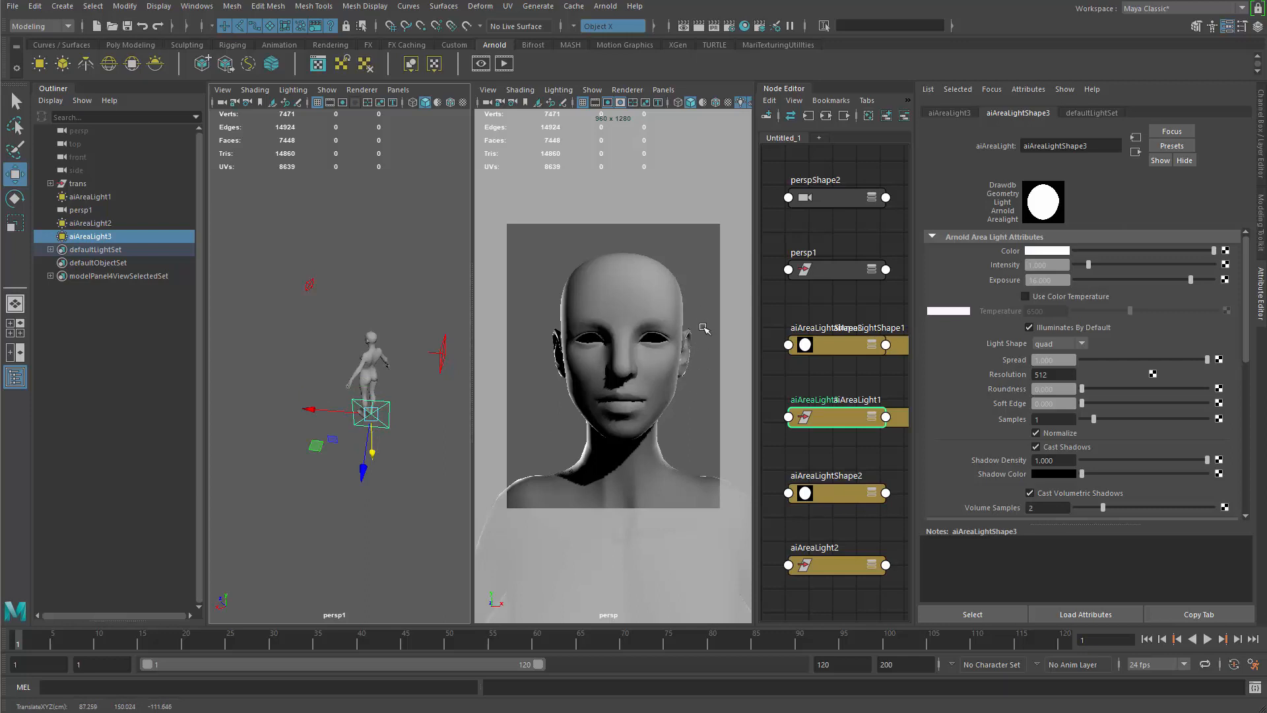
Select all camera and light nodes in the Node Editor and remove them from the graph
alt+drag(356, 453, 505, 456)
key(q)
alt+drag(333, 485, 526, 470)
alt+right_drag(901, 404, 809, 284)
drag(796, 218, 884, 423)
drag(917, 527, 915, 525)
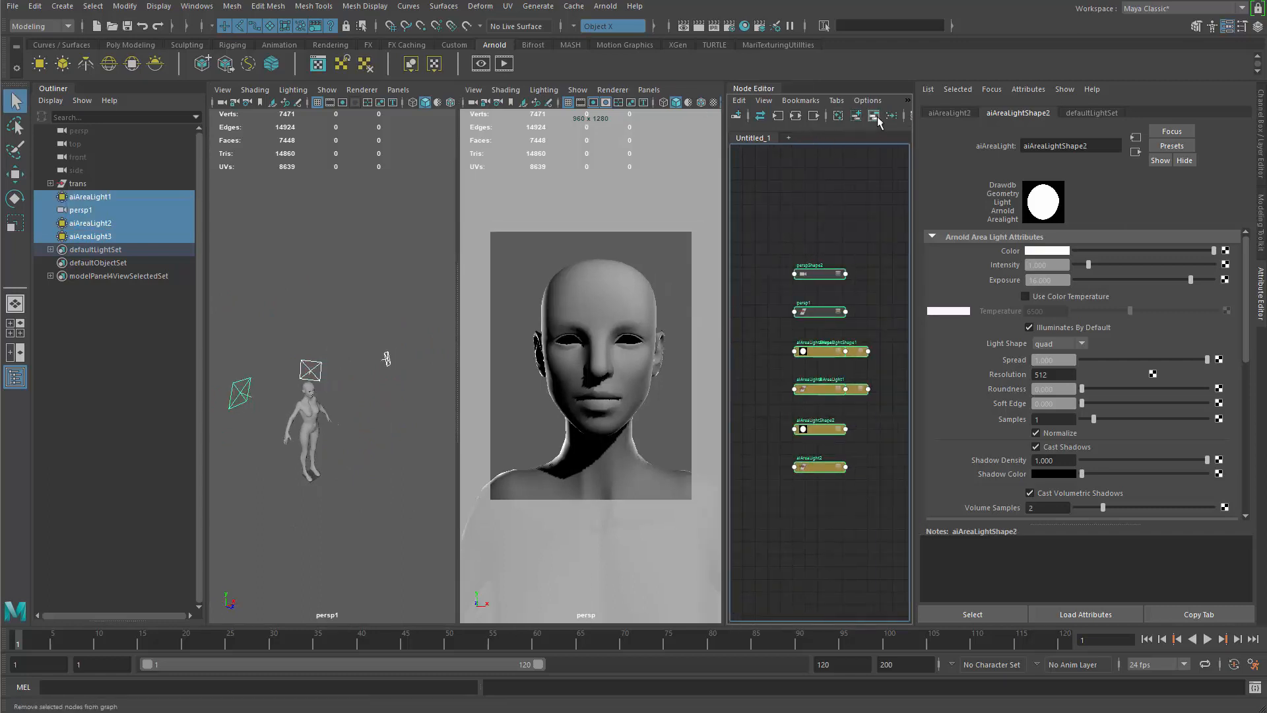
click(875, 117)
Open the Arnold RenderView and dock it along the main workspace's edge, hiding the Outliner to give it full height
alt+drag(396, 402, 422, 383)
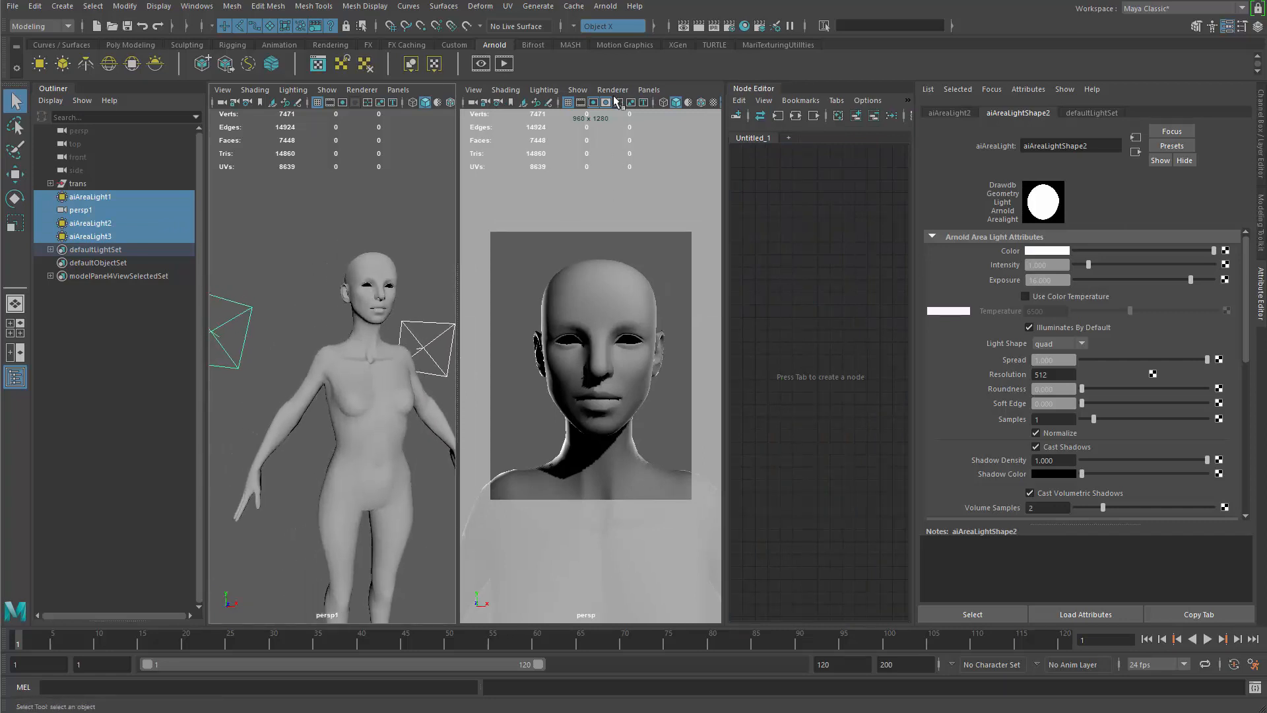
click(604, 7)
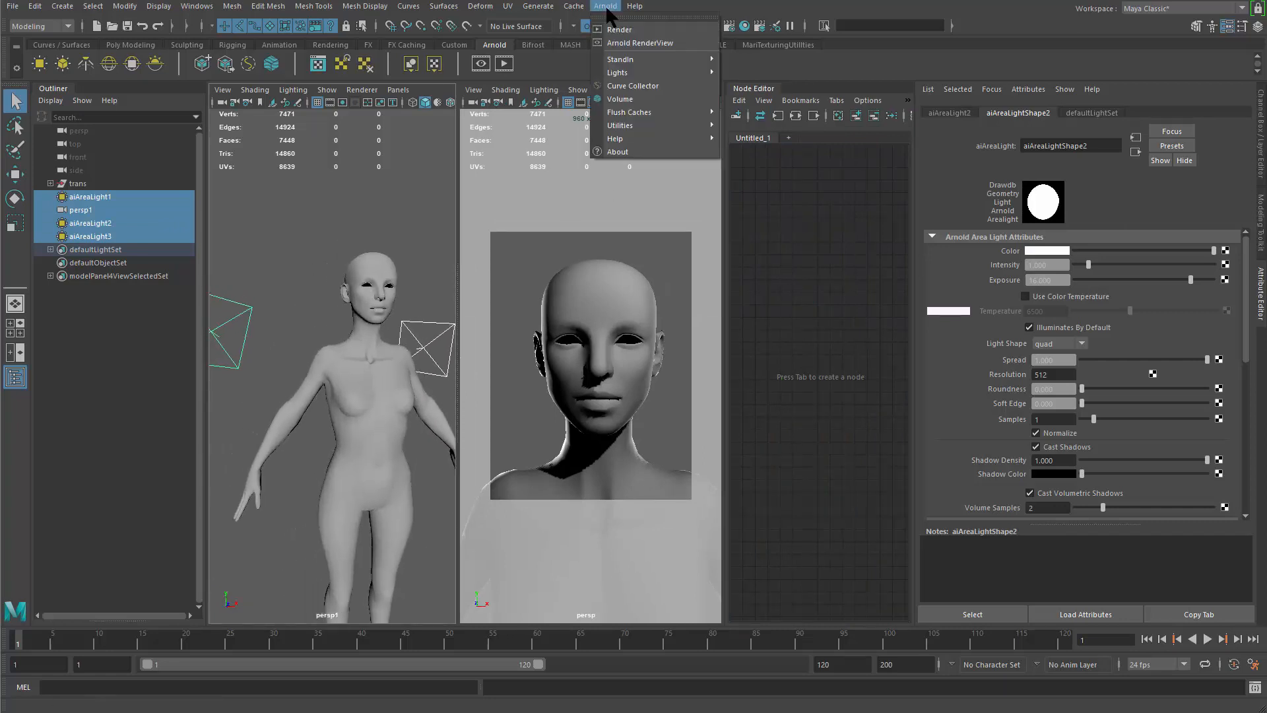
click(656, 44)
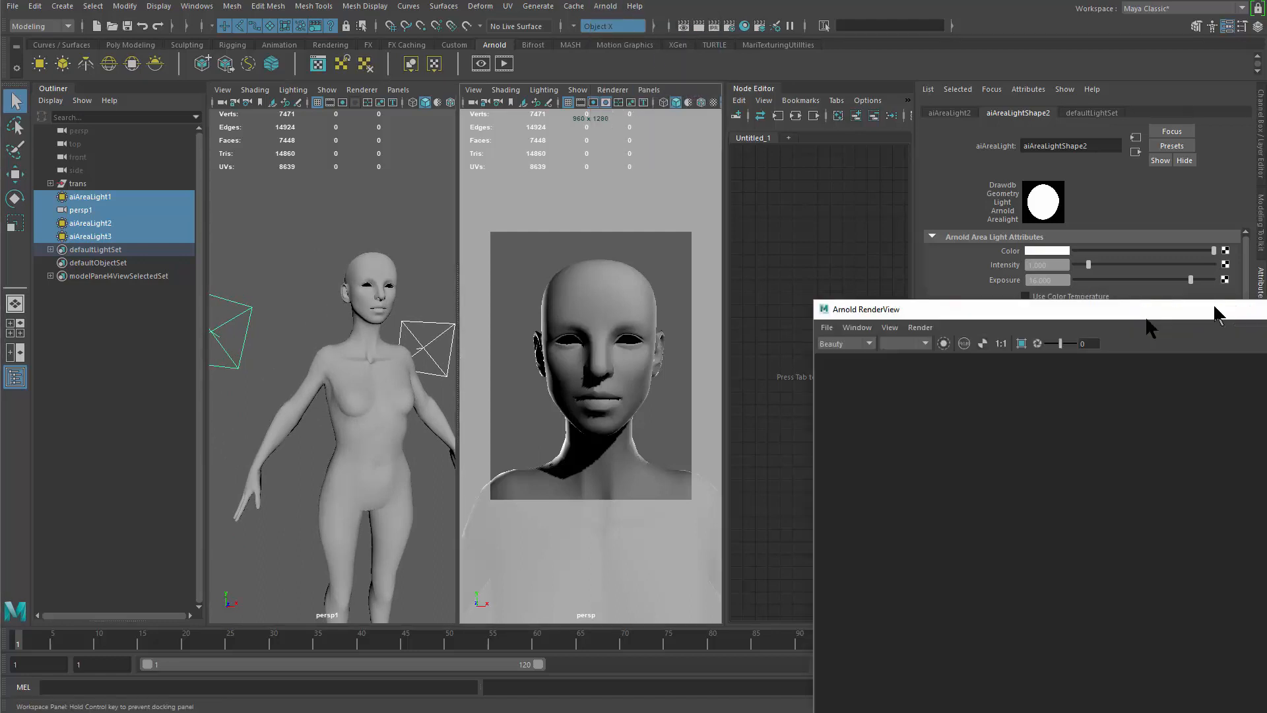
drag(744, 488, 648, 3)
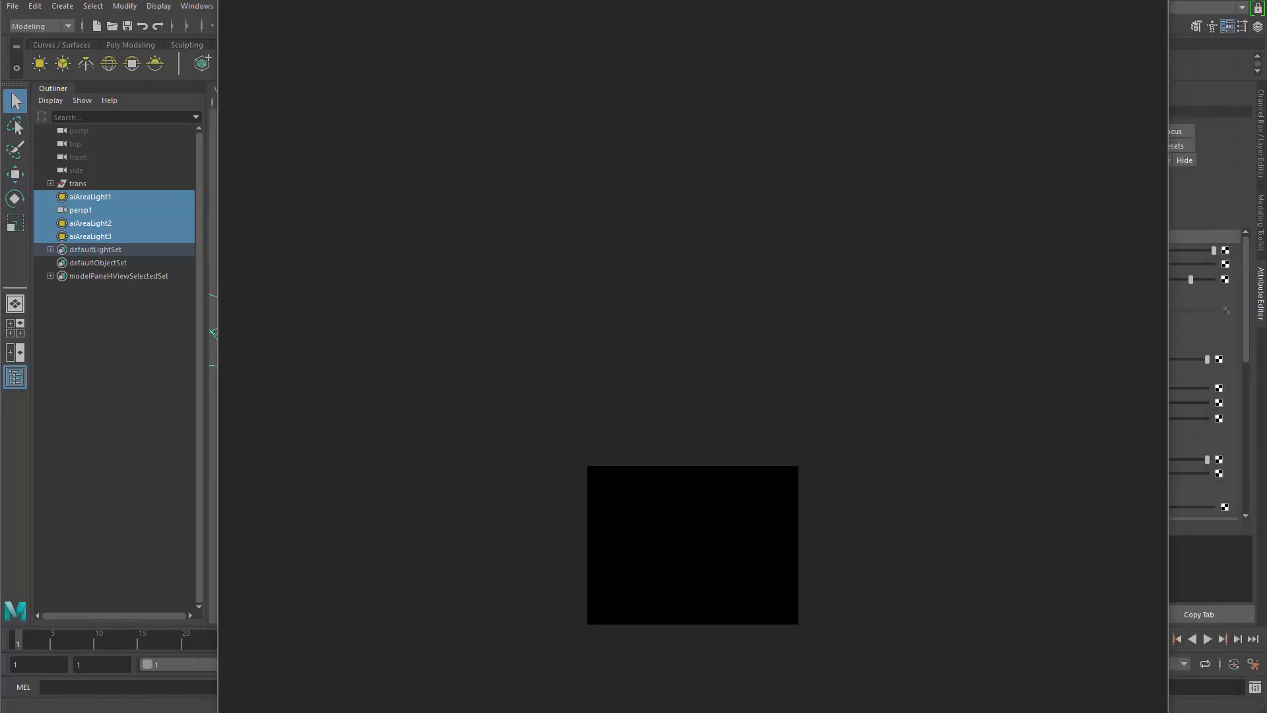
drag(218, 1, 141, 83)
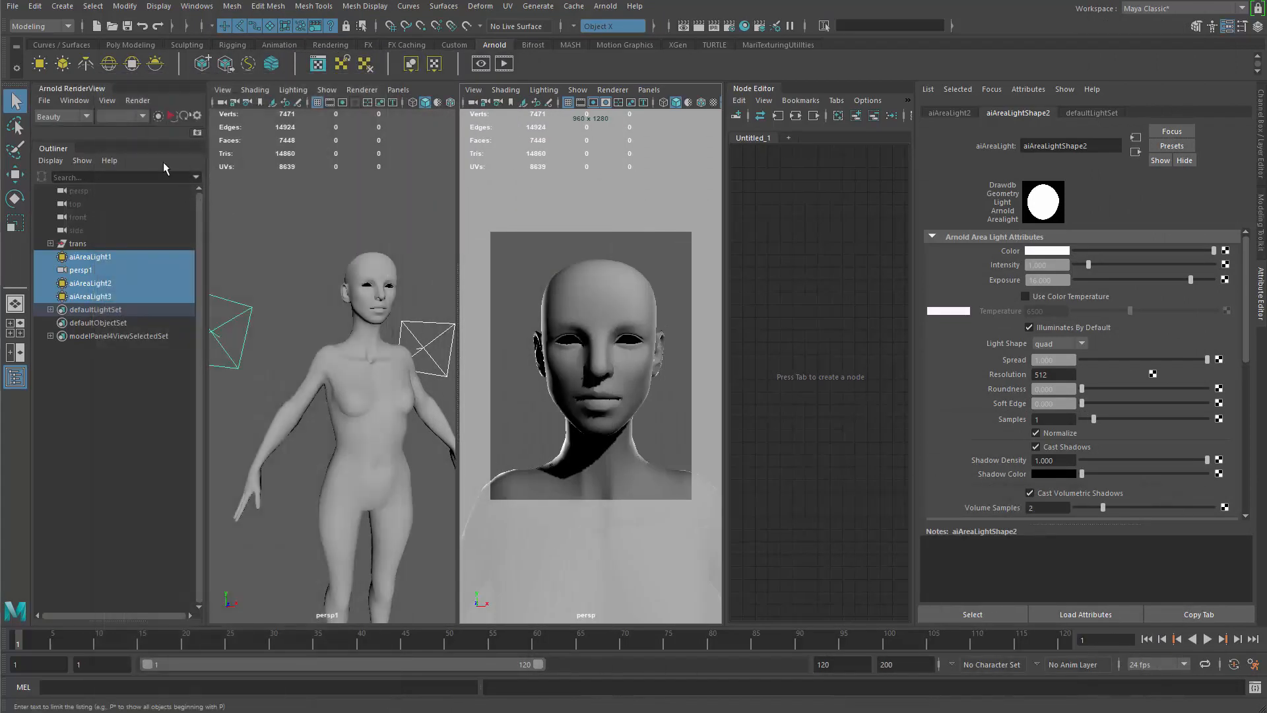
drag(207, 183, 233, 183)
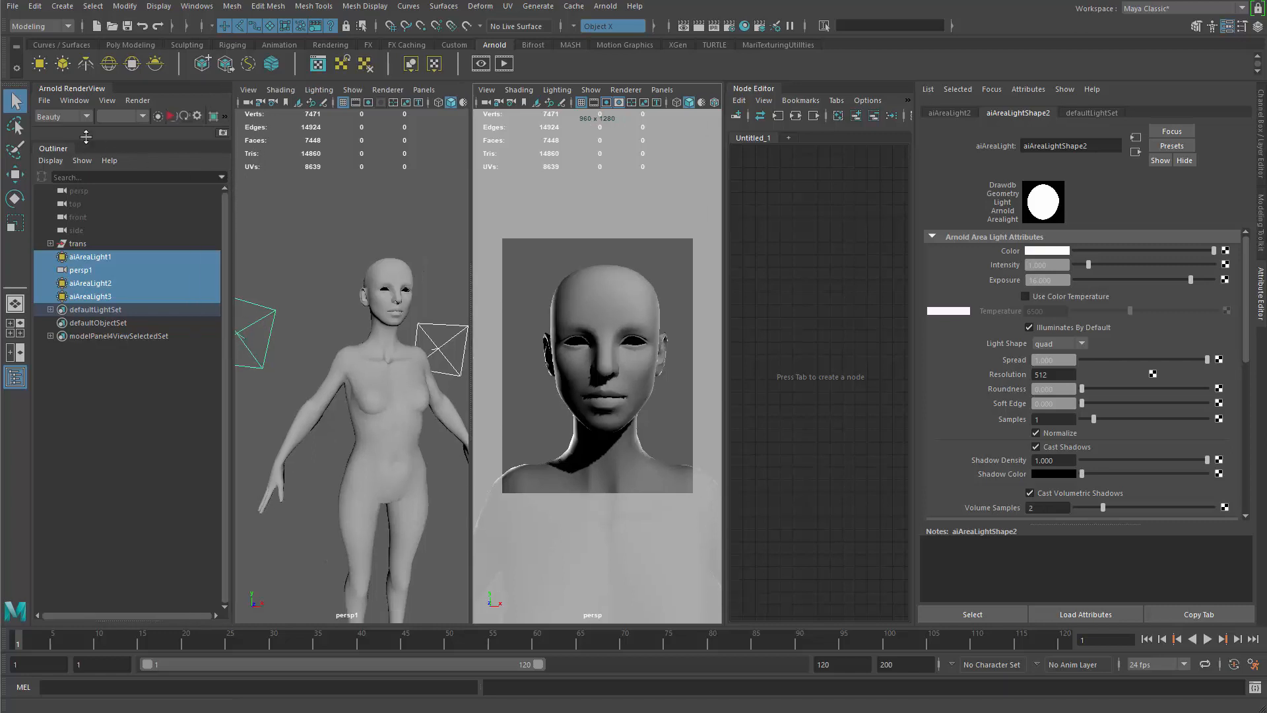
drag(59, 153, 2, 311)
click(10, 309)
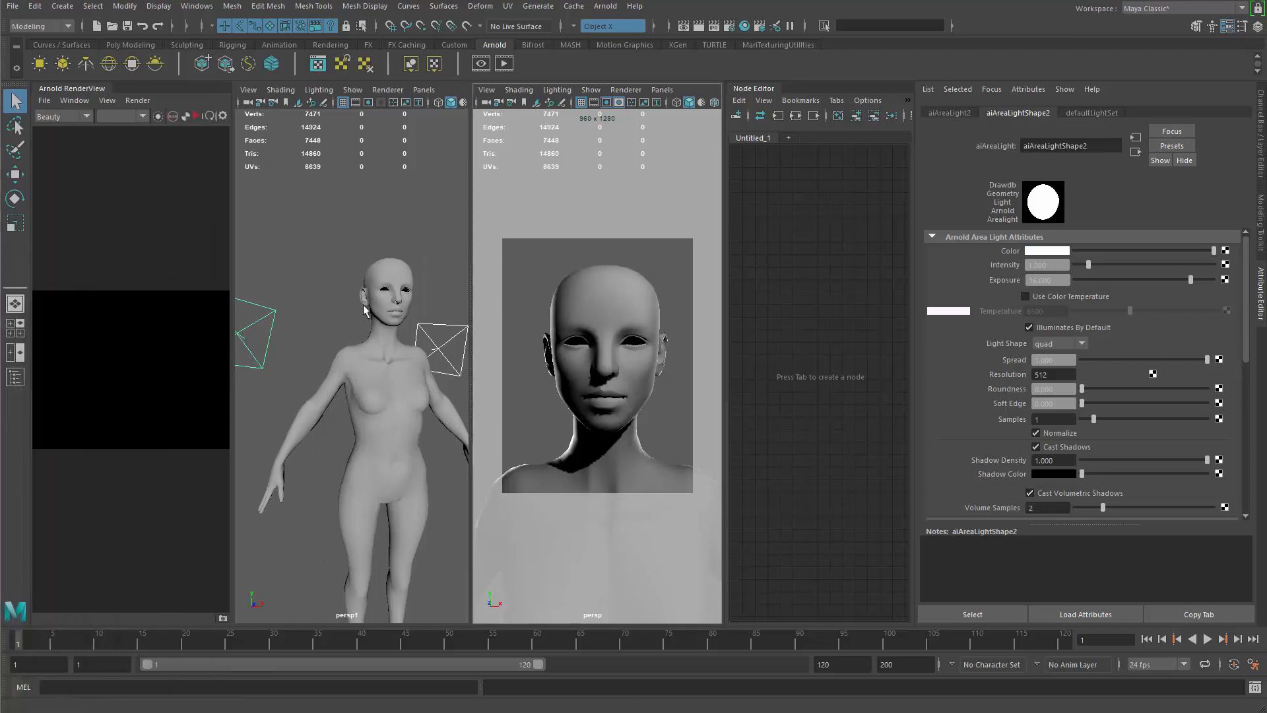
Rearrange the workspace by widening the Node Editor and narrowing the framed camera viewport, with the body closer in the persp1 view
alt+drag(398, 320, 359, 317)
alt+middle_drag(359, 317, 419, 373)
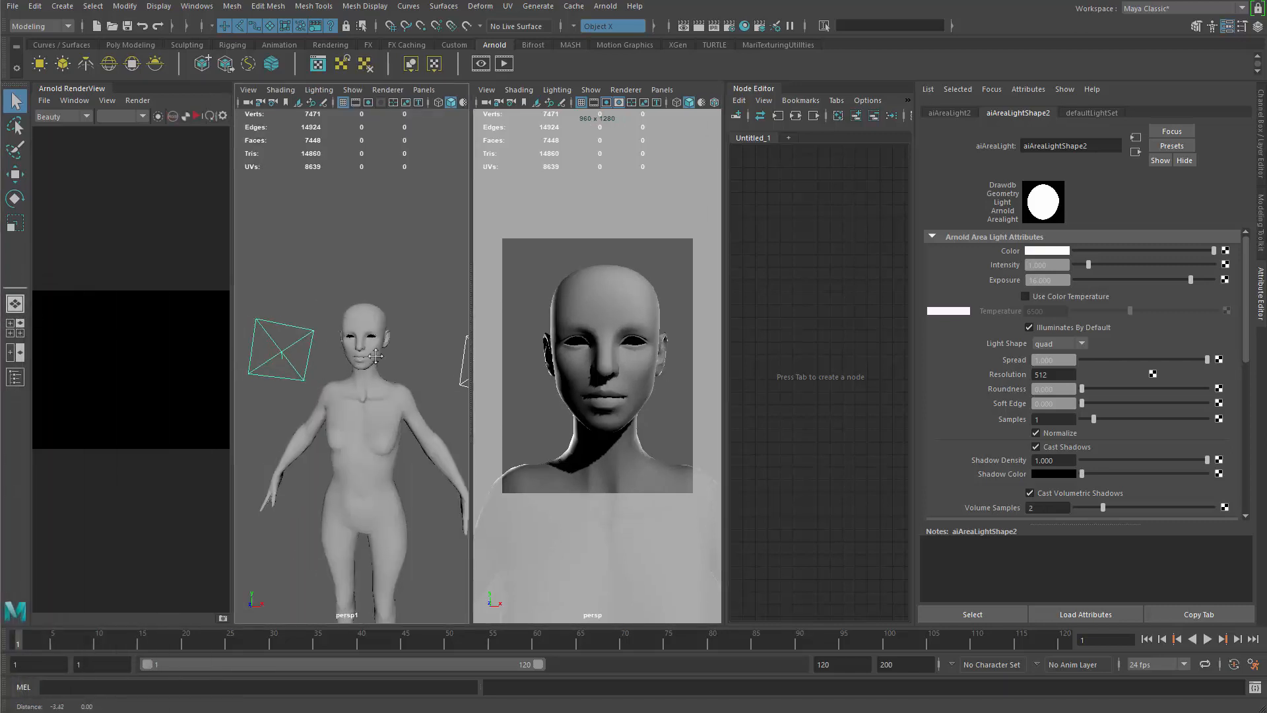
scroll(416, 371, up, 5)
alt+drag(417, 369, 421, 370)
drag(916, 277, 951, 279)
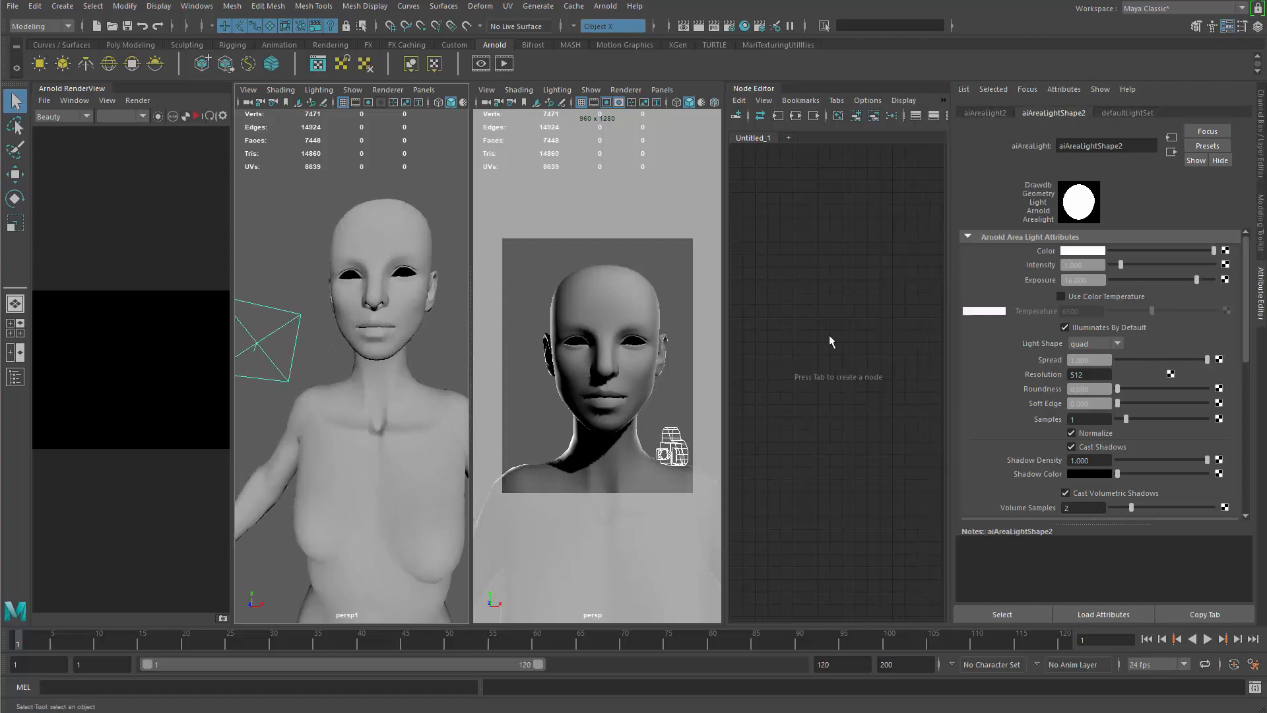
drag(724, 330, 605, 361)
drag(412, 347, 489, 350)
drag(601, 359, 597, 359)
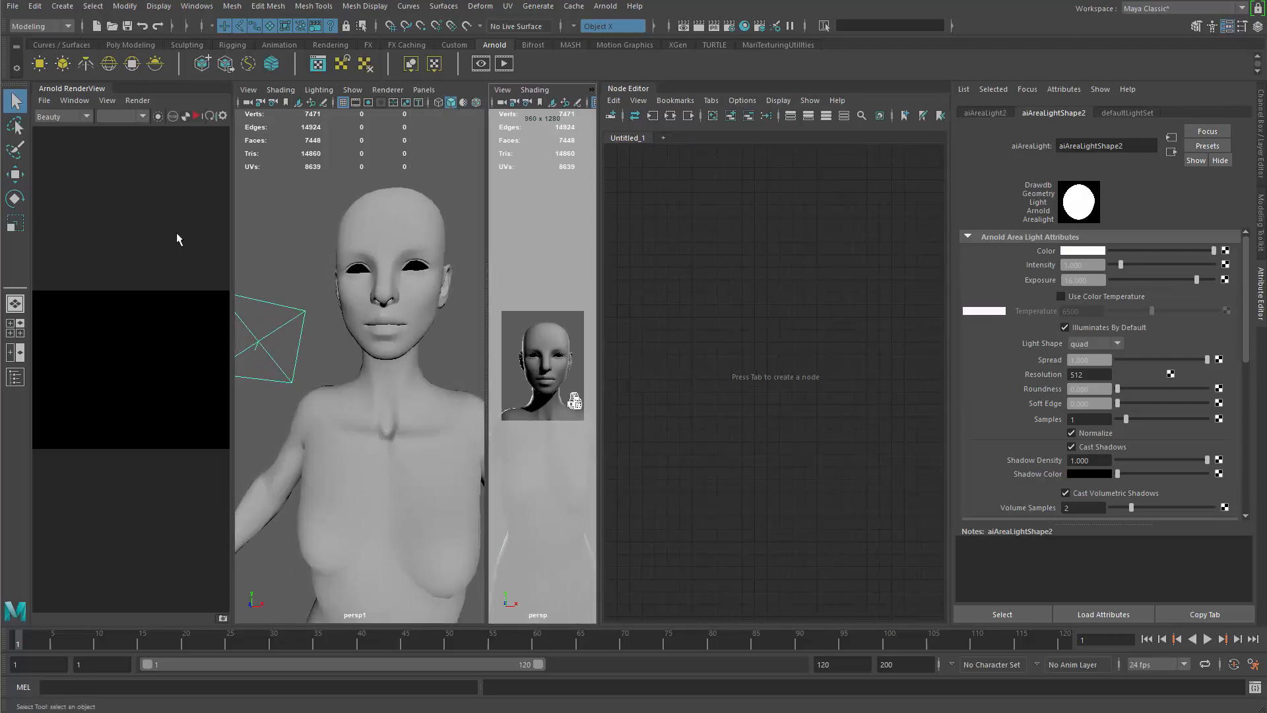
Start an interactive Arnold render and fit the head and shoulders in the render view
click(197, 117)
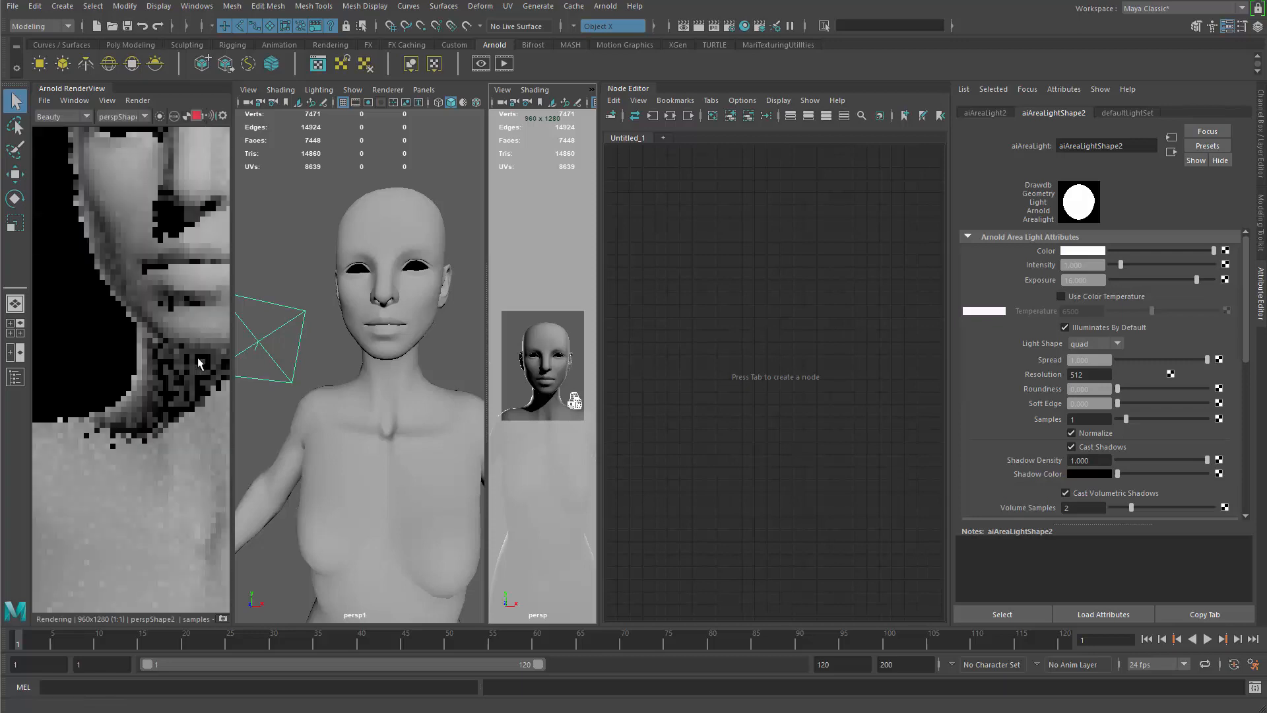
scroll(175, 311, down, 5)
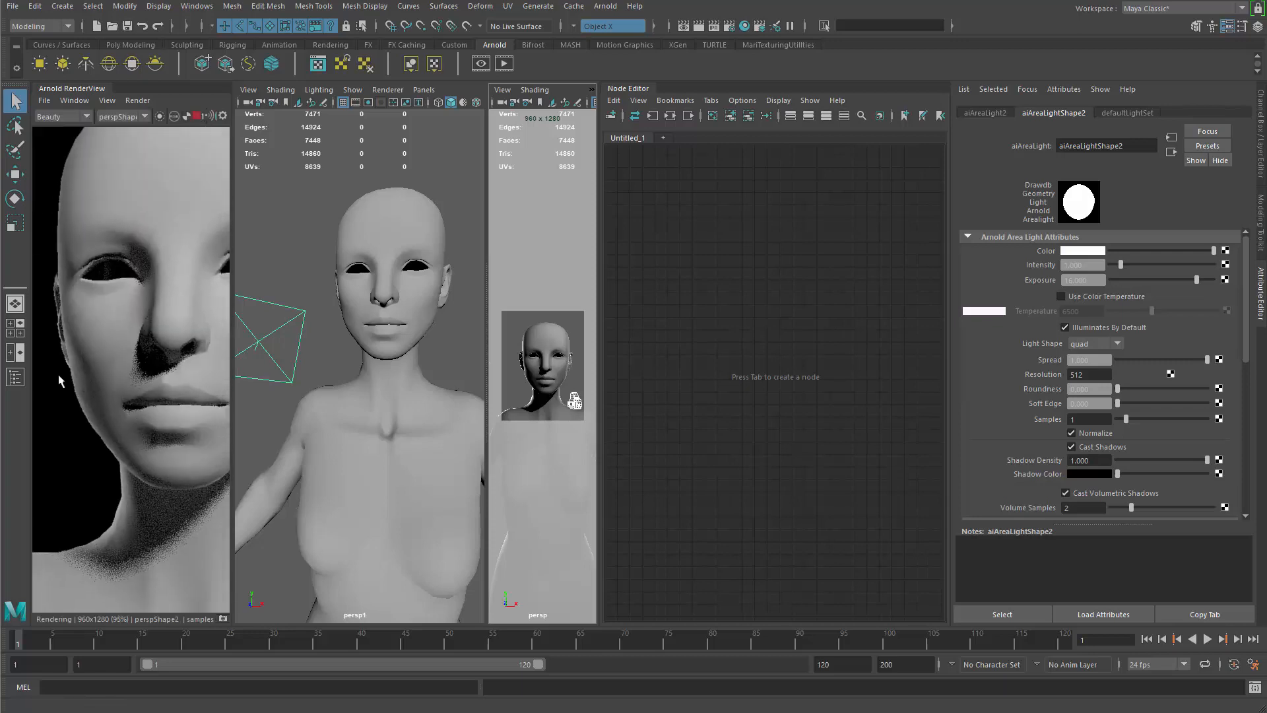
alt+right_drag(223, 443, 45, 361)
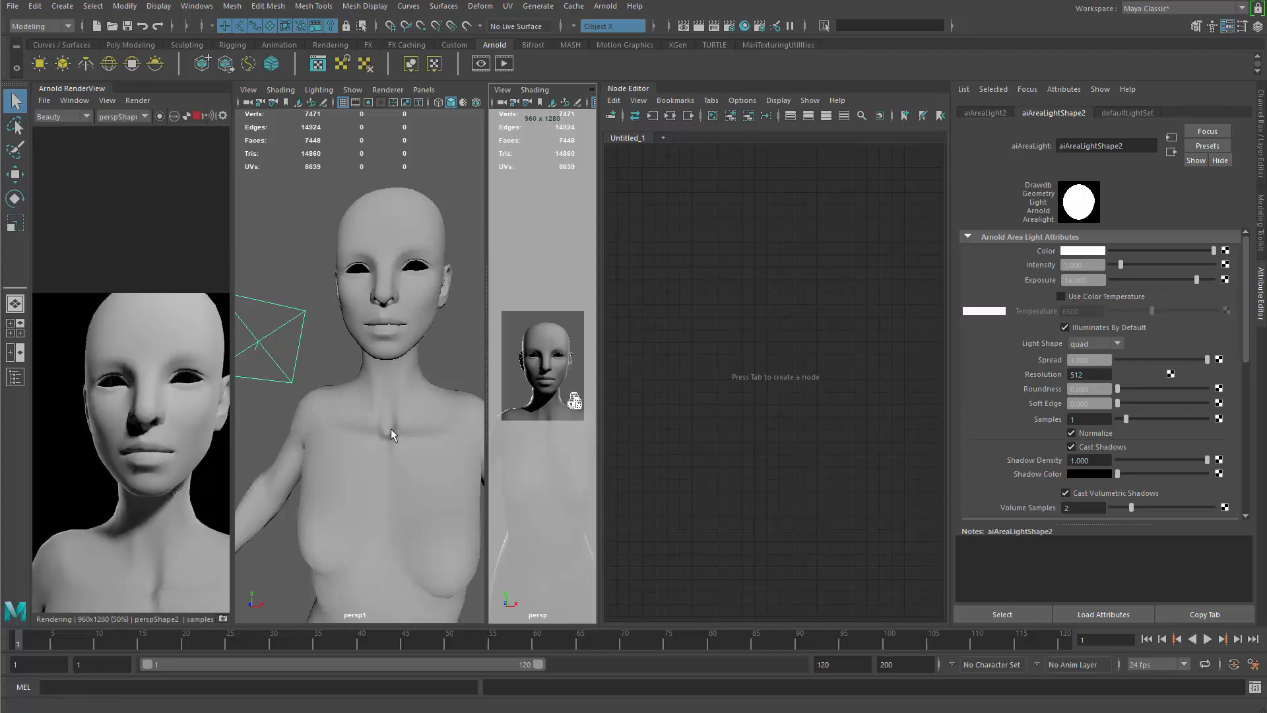
alt+drag(571, 368, 572, 392)
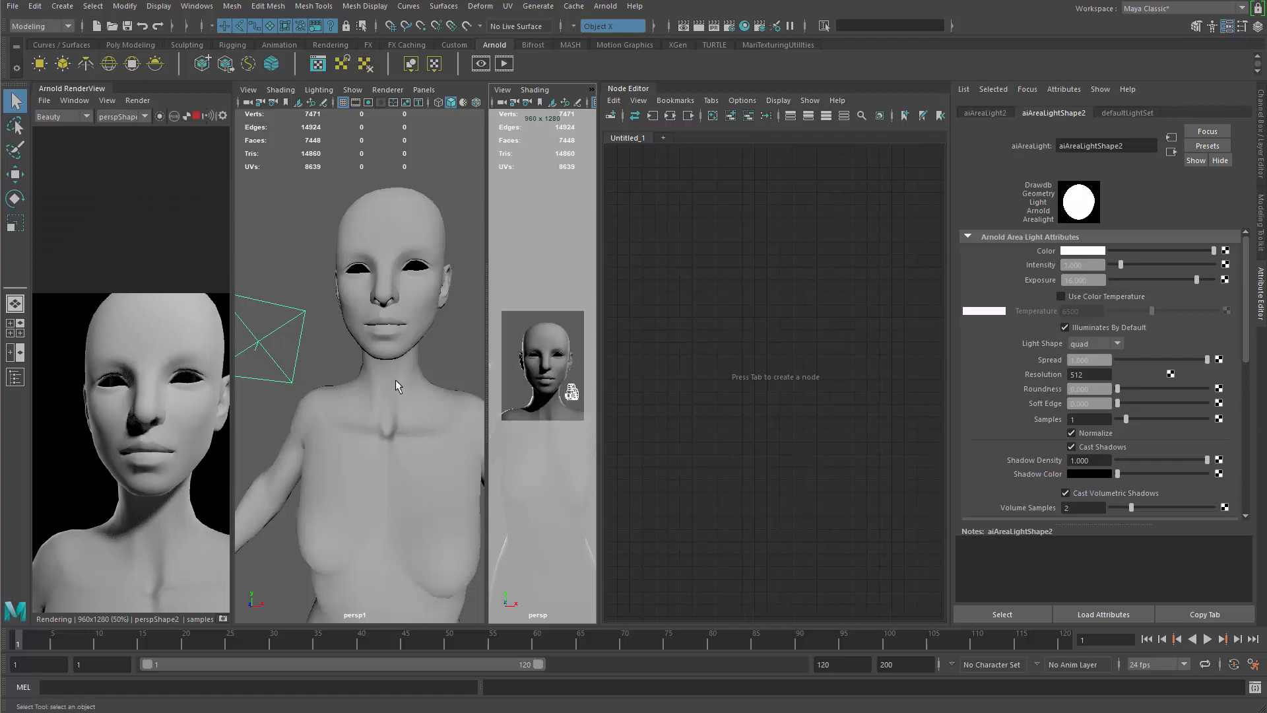
Switch the Arnold render camera to perspShape
click(134, 103)
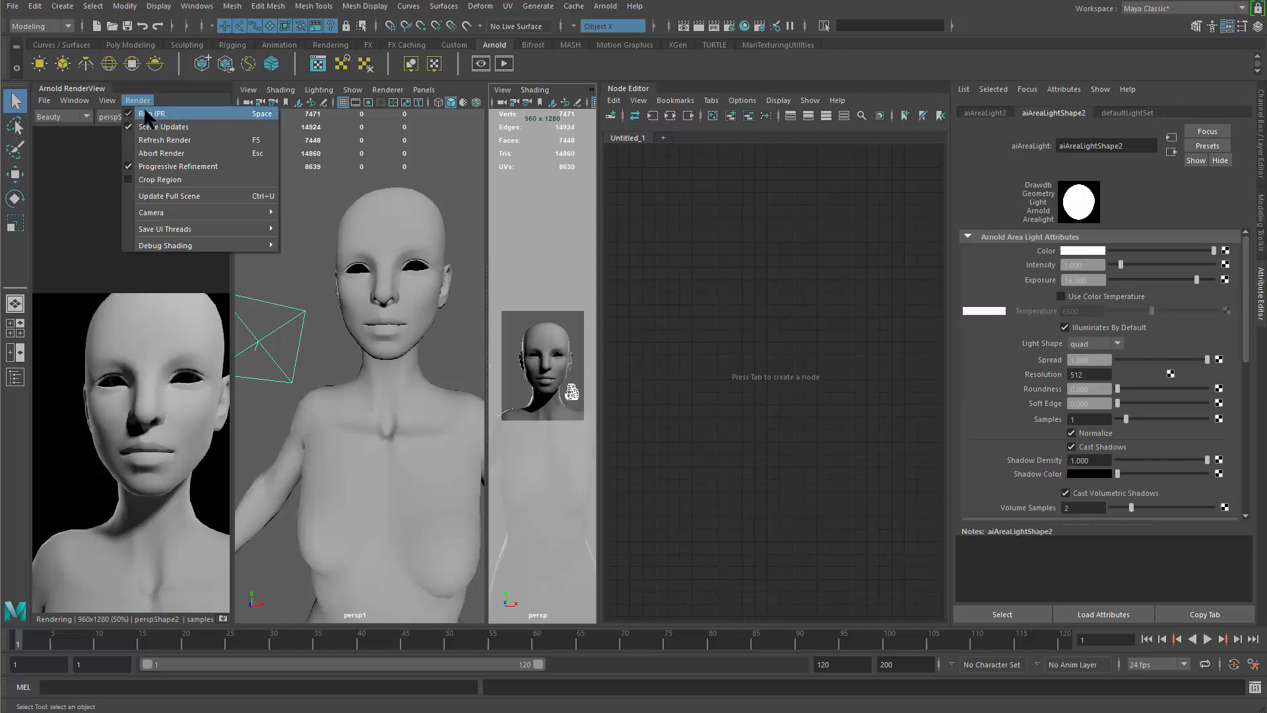
mouse_move(195, 214)
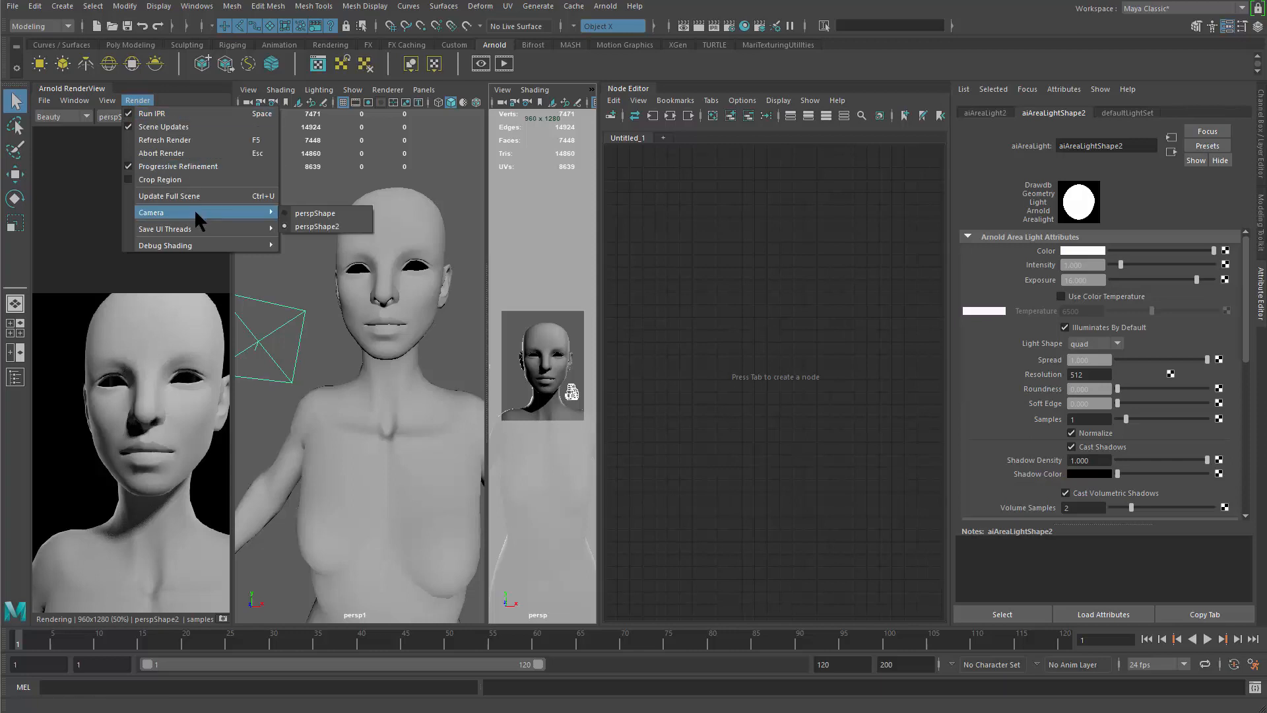
click(294, 216)
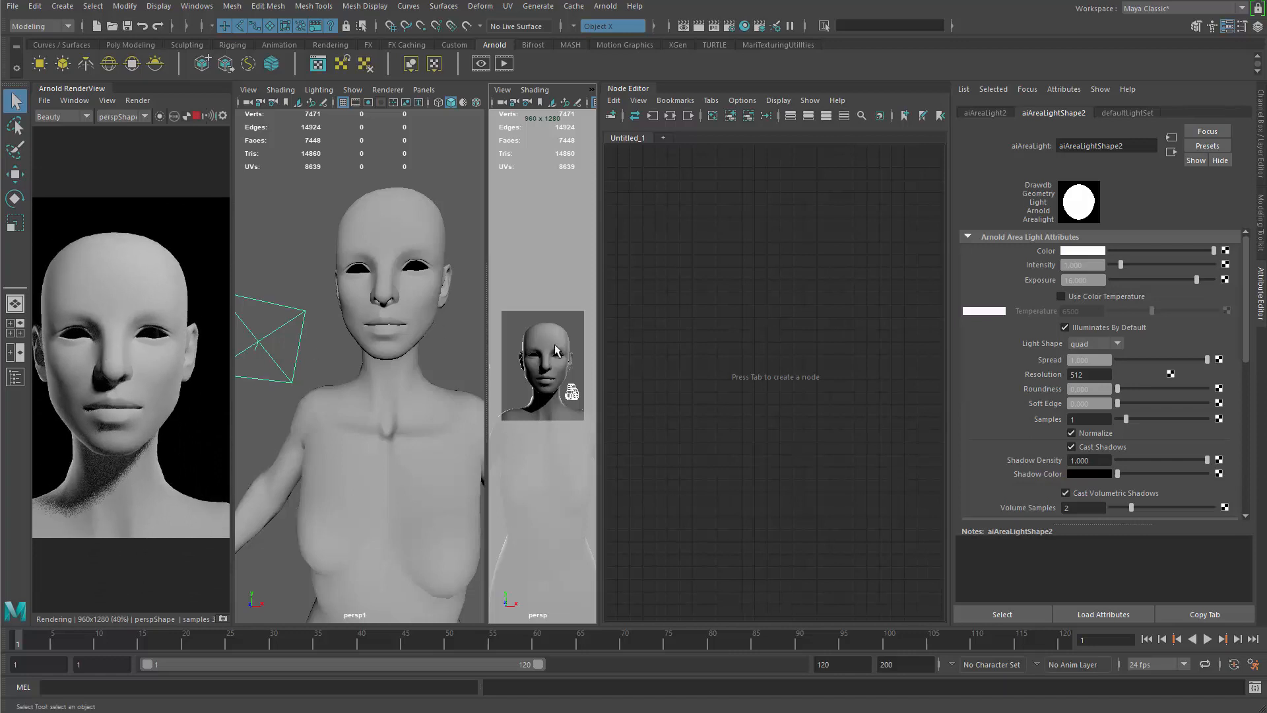
Turn on smooth mesh preview for the body mesh and enlarge the rendered head
click(389, 433)
key(3)
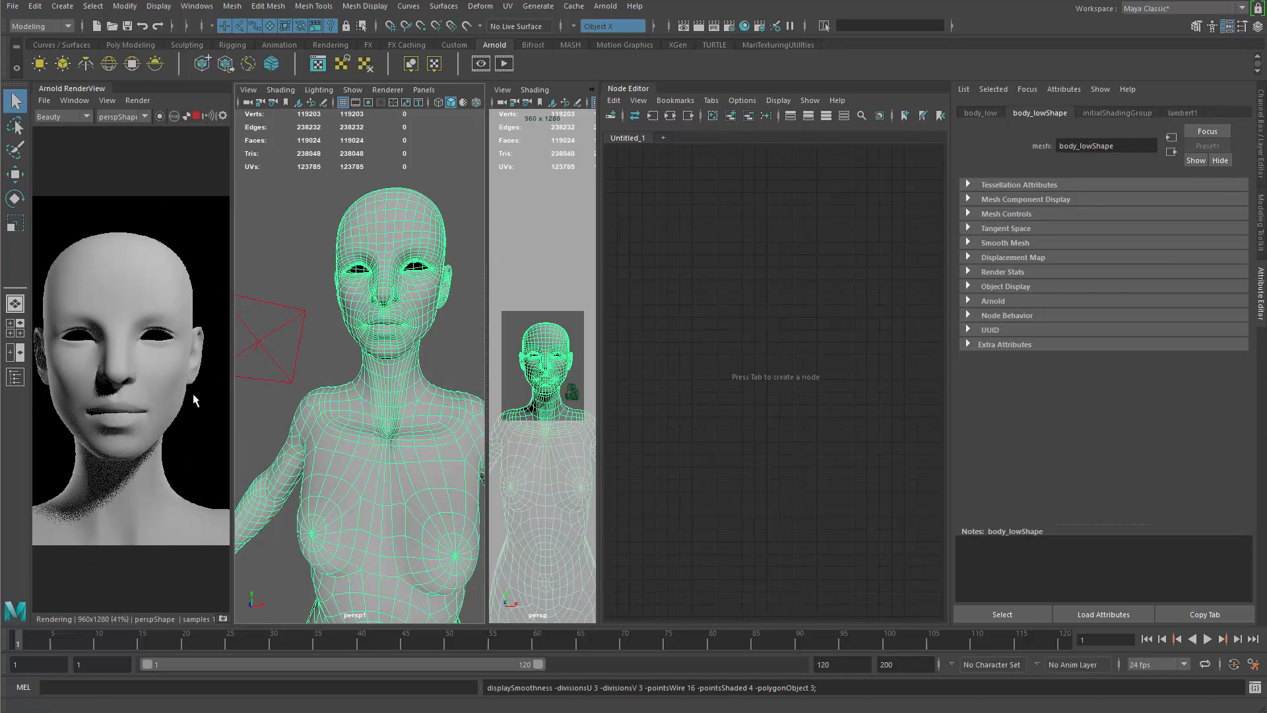
scroll(198, 396, up, 1)
scroll(158, 448, up, 1)
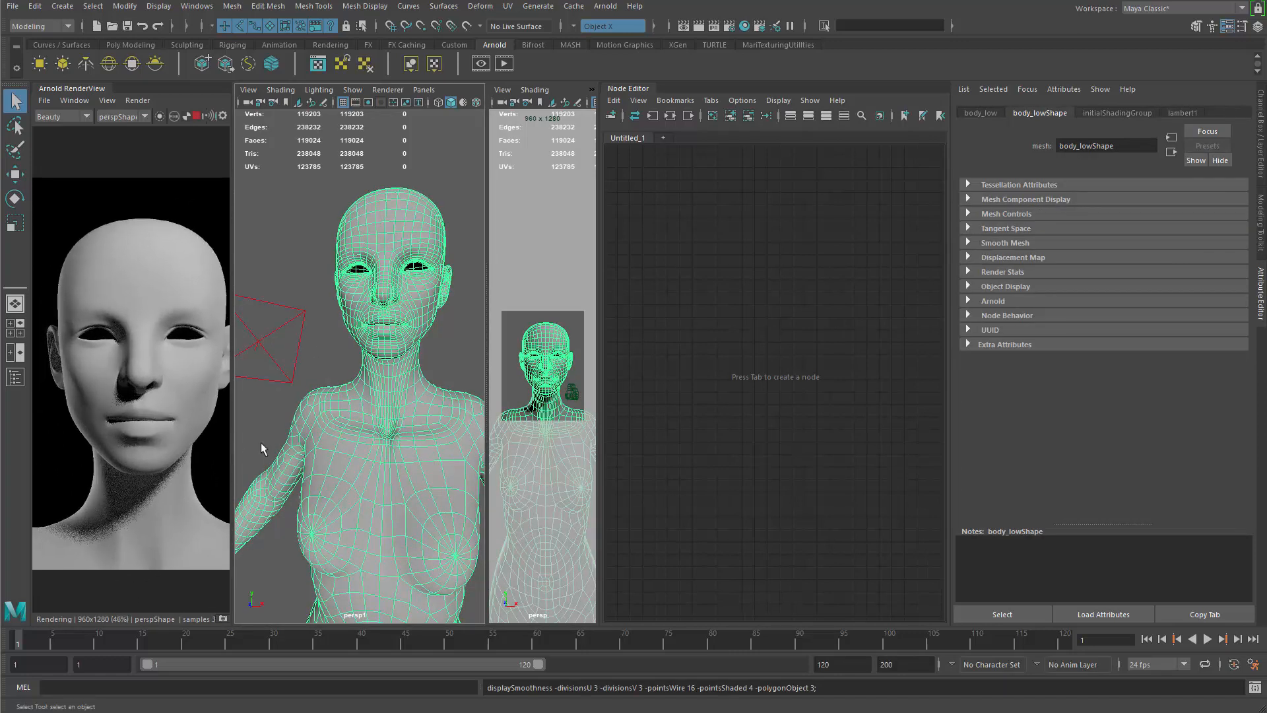
Move the second area light inward toward the figure and rotate it slightly
scroll(359, 318, down, 5)
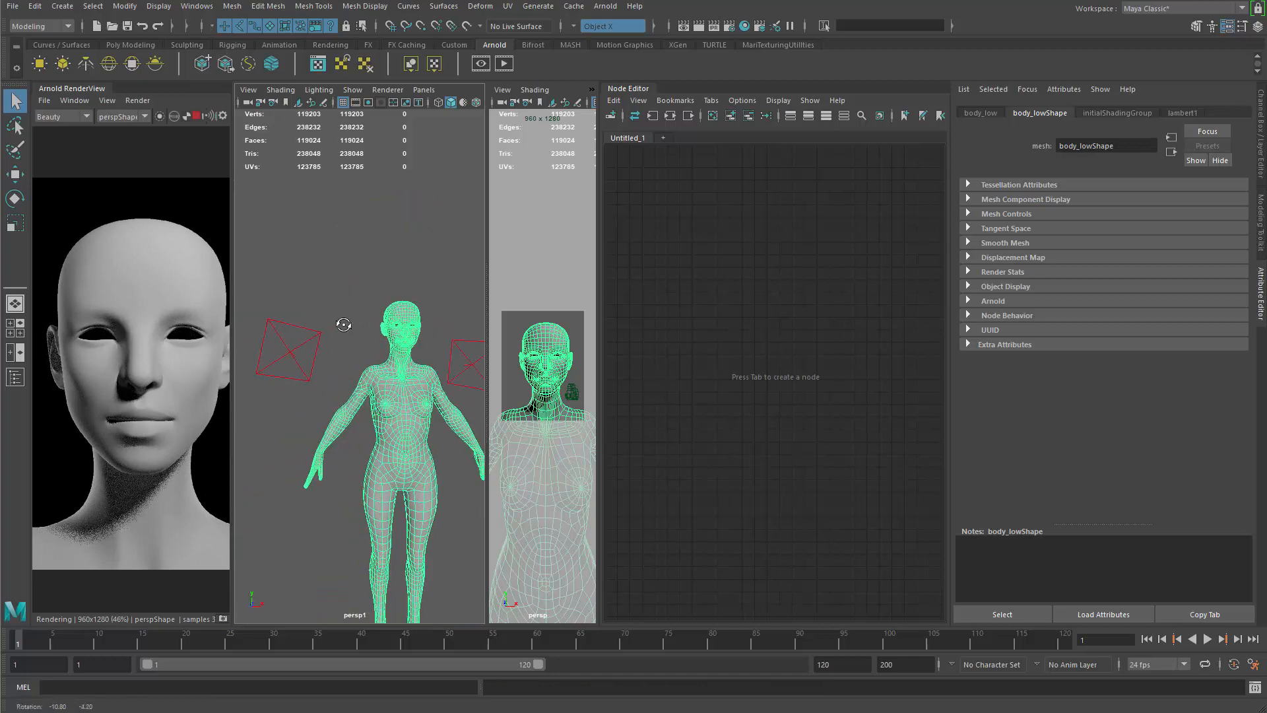
click(300, 348)
key(w)
middle_drag(342, 363, 374, 366)
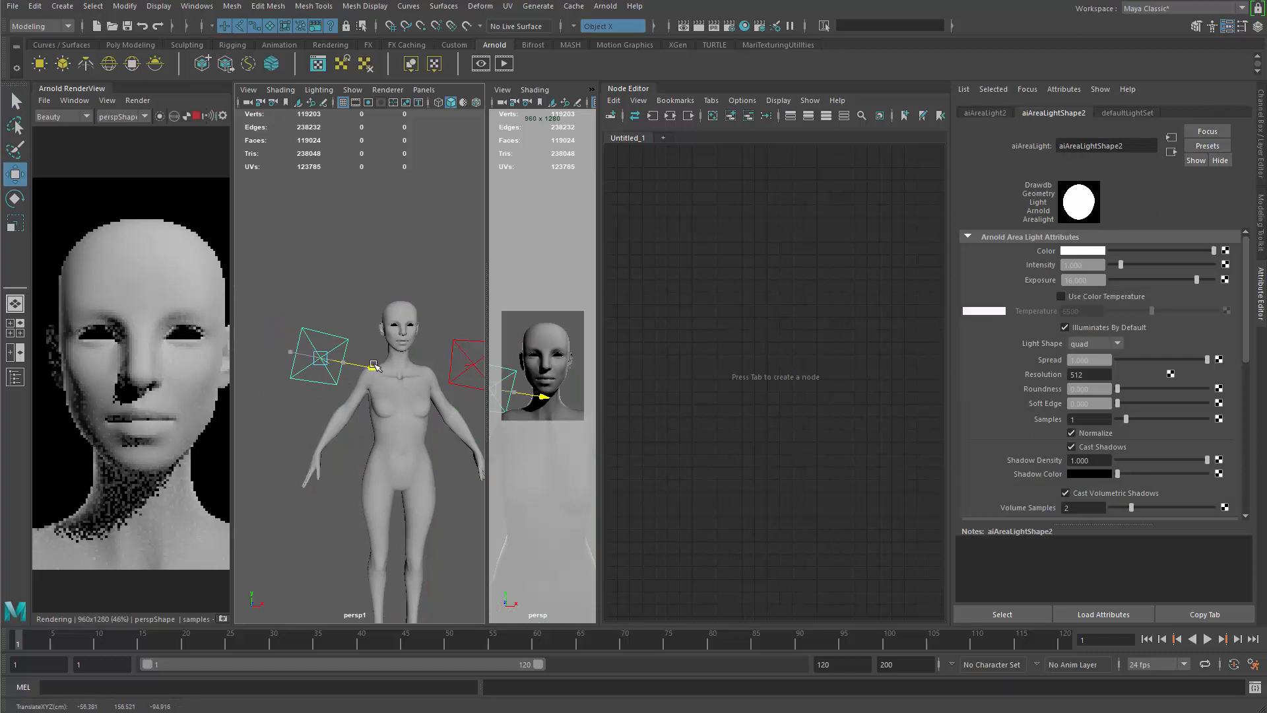
drag(374, 366, 379, 368)
key(e)
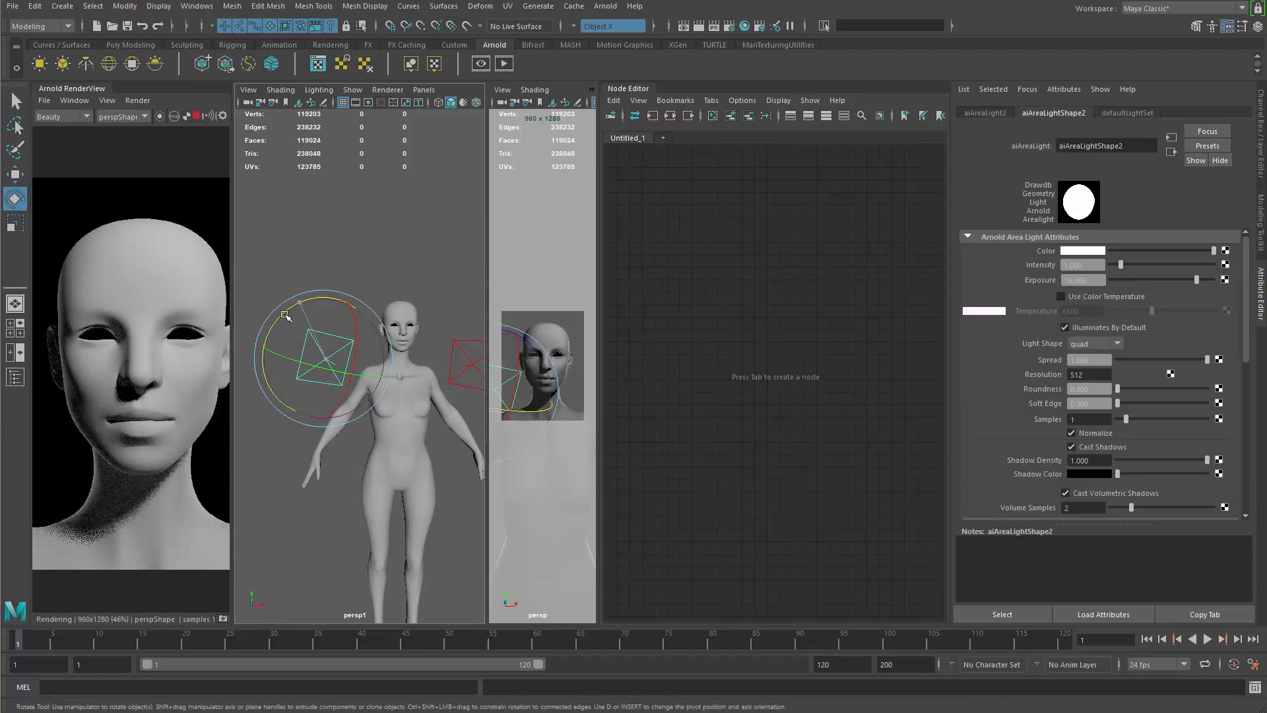
mouse_move(147, 417)
mouse_down()
mouse_move(84, 417)
mouse_move(183, 436)
mouse_up()
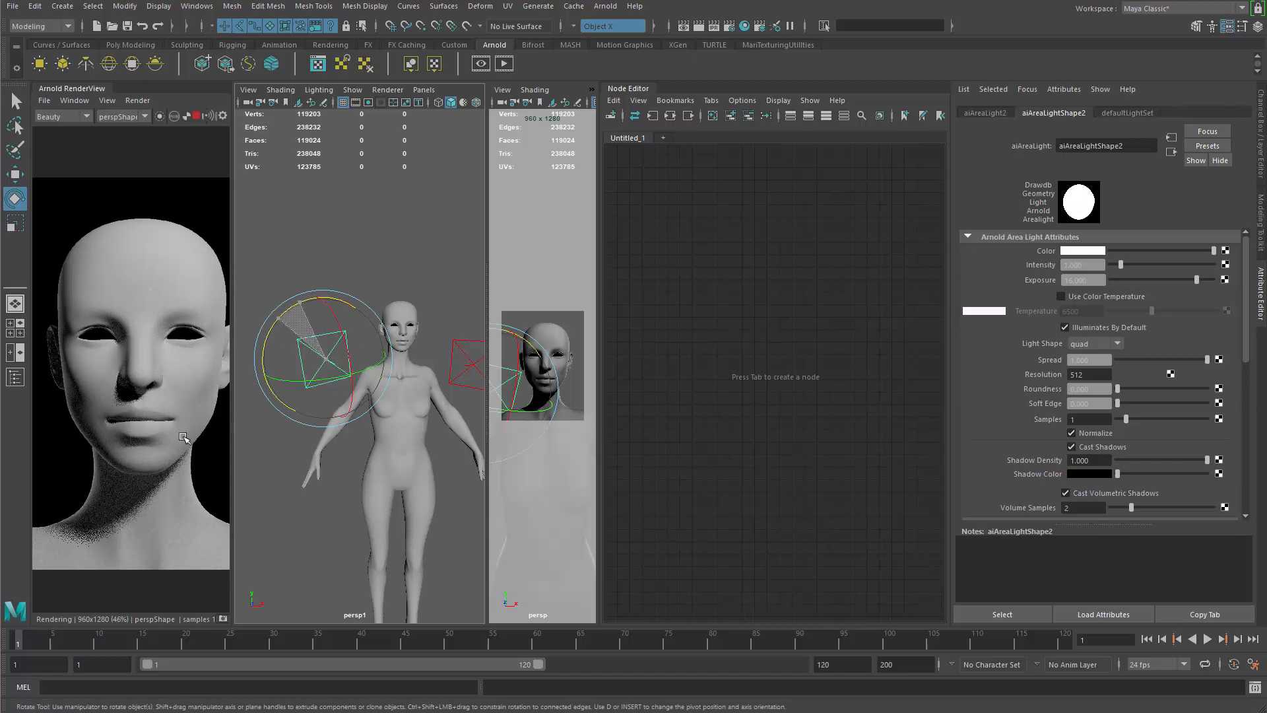
Set the third area light's exposure to 18
click(467, 368)
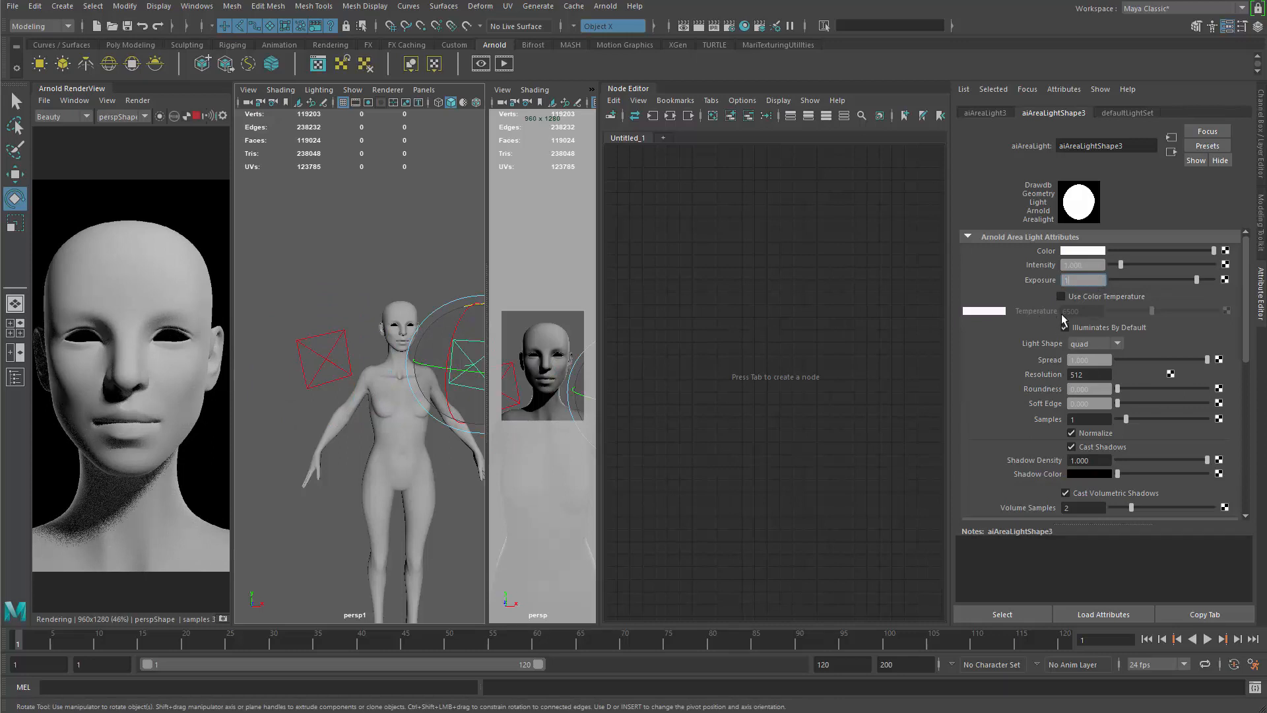
key(Return)
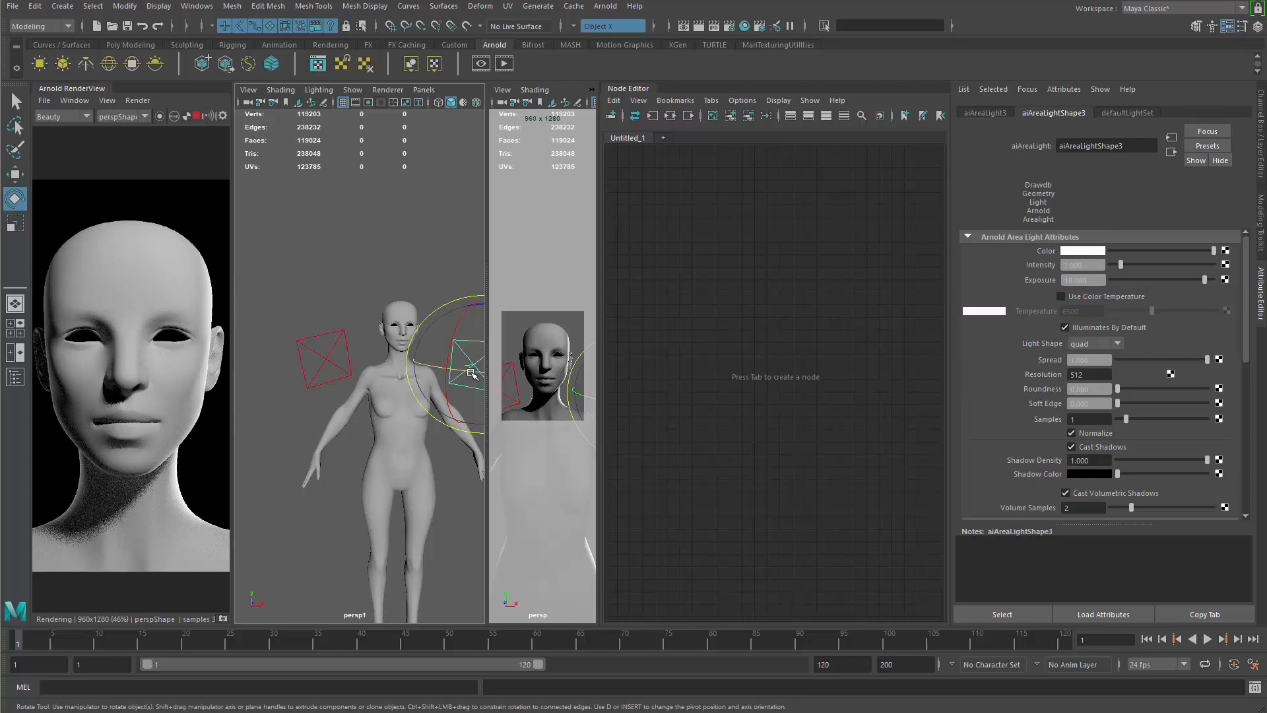
Move the third area light closer to the figure, raise it to head height and scale it up uniformly to about 30.4
drag(474, 373, 375, 361)
key(w)
alt+middle_drag(450, 375, 404, 367)
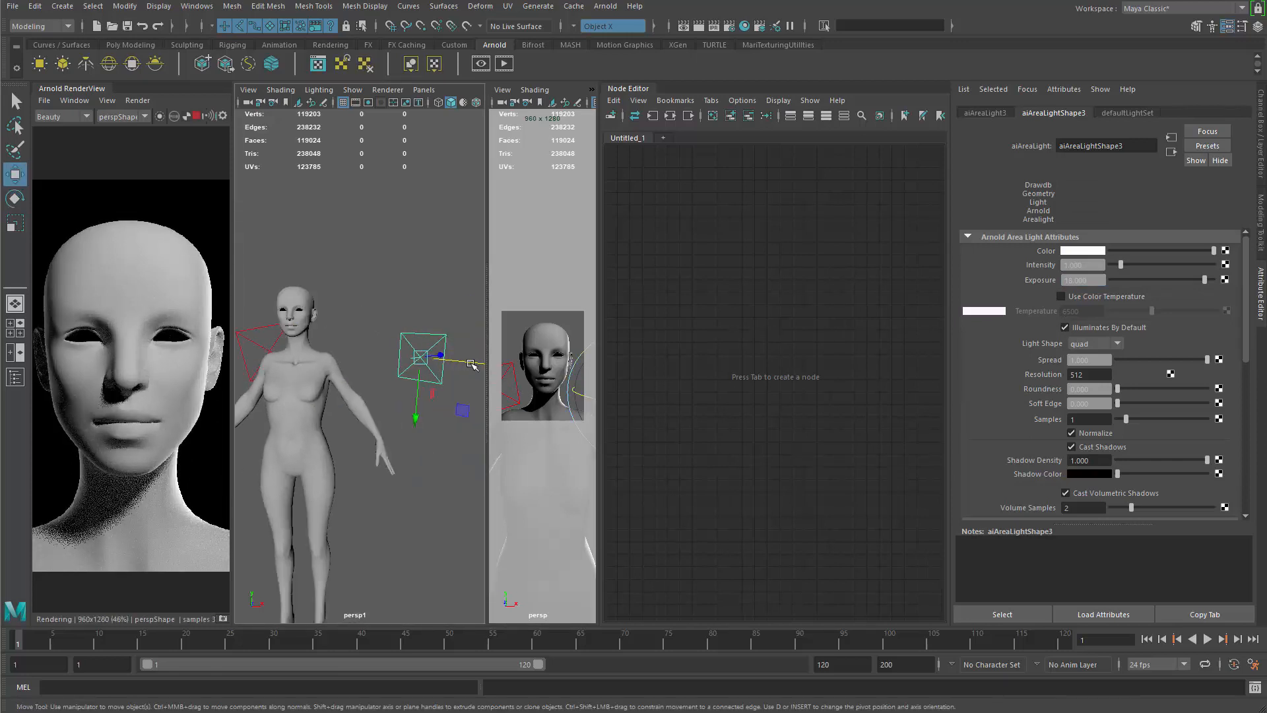
mouse_move(471, 365)
mouse_down()
mouse_move(443, 367)
mouse_move(454, 363)
mouse_up()
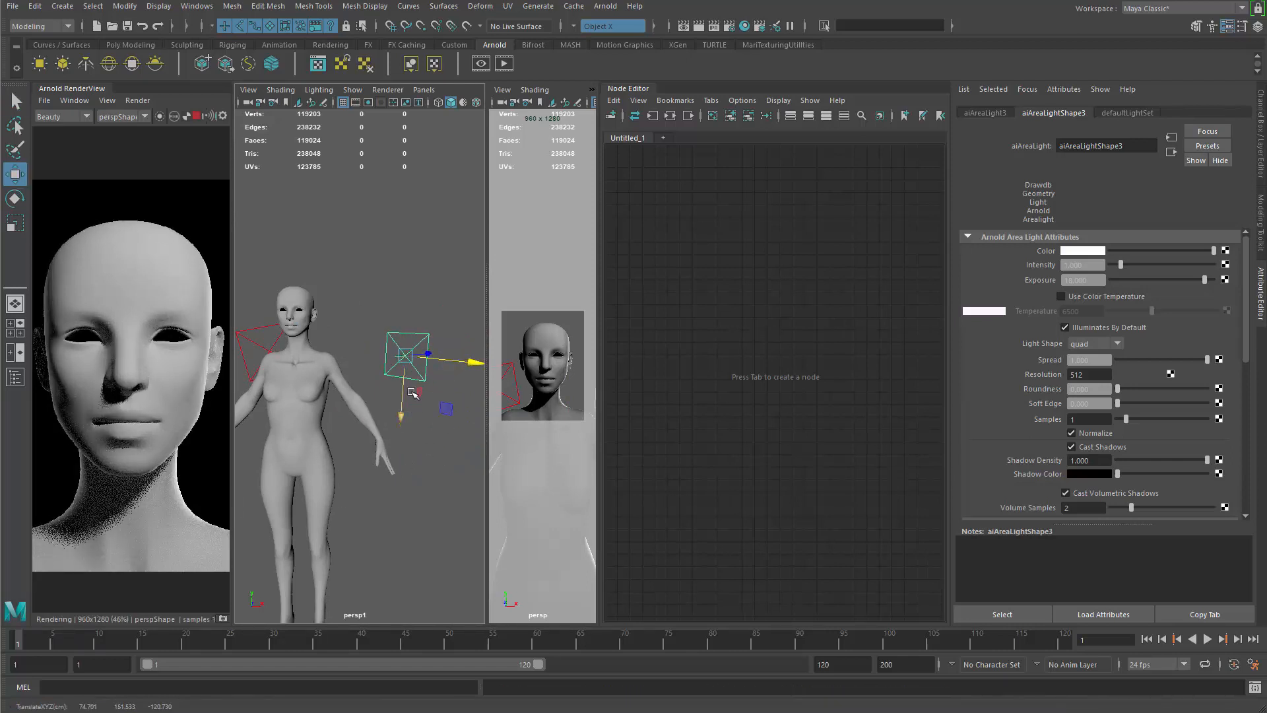
drag(403, 419, 411, 356)
key(r)
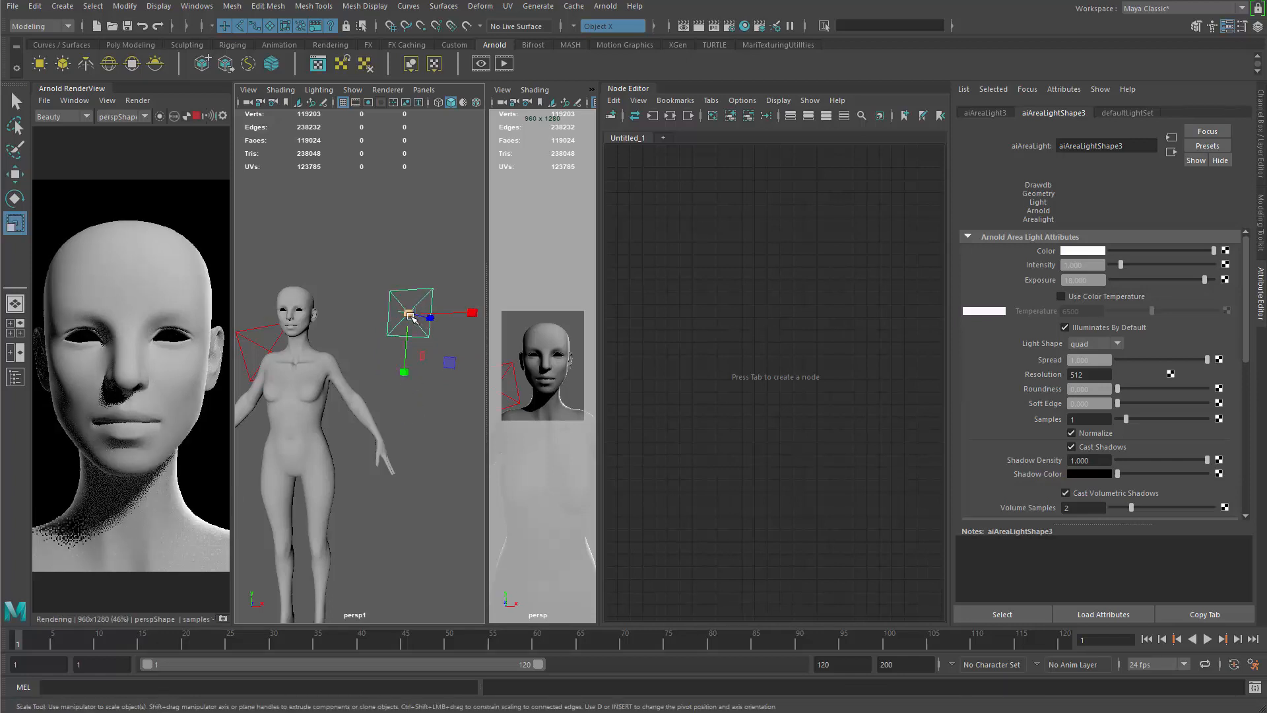
drag(409, 312, 432, 317)
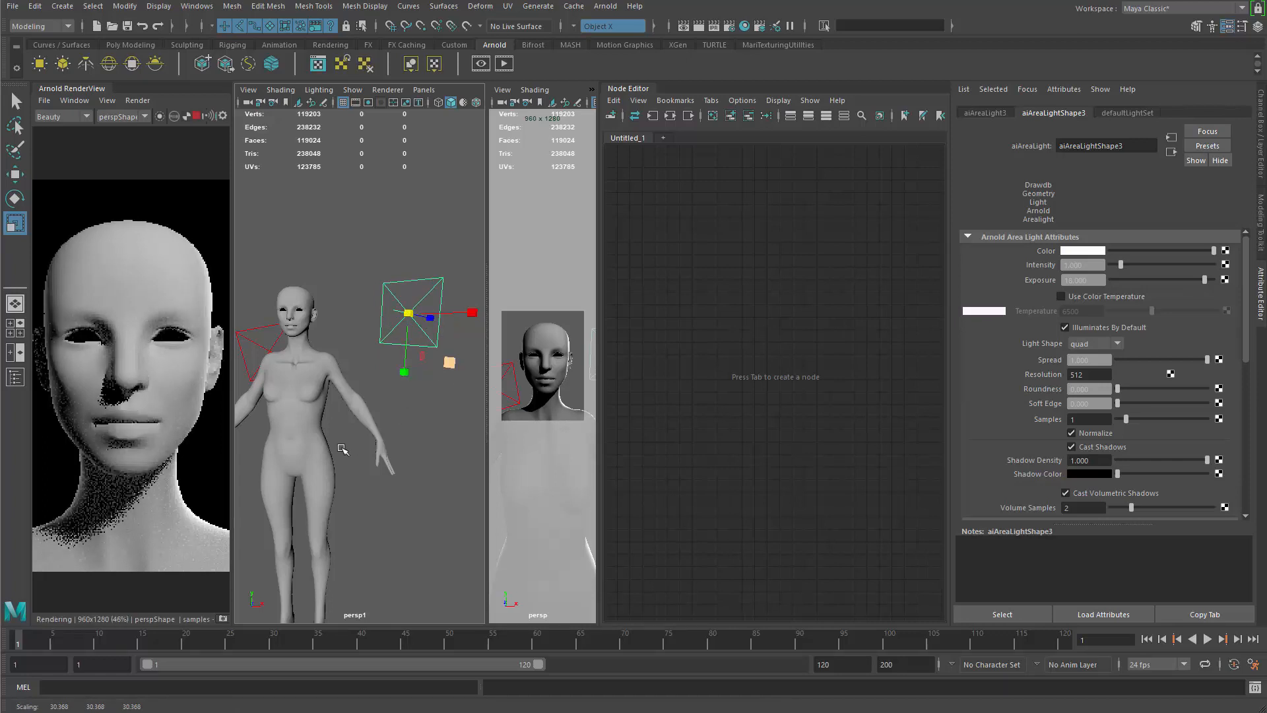
Widen the Arnold RenderView and enlarge the whole rendered portrait in it
key(q)
drag(233, 404, 263, 416)
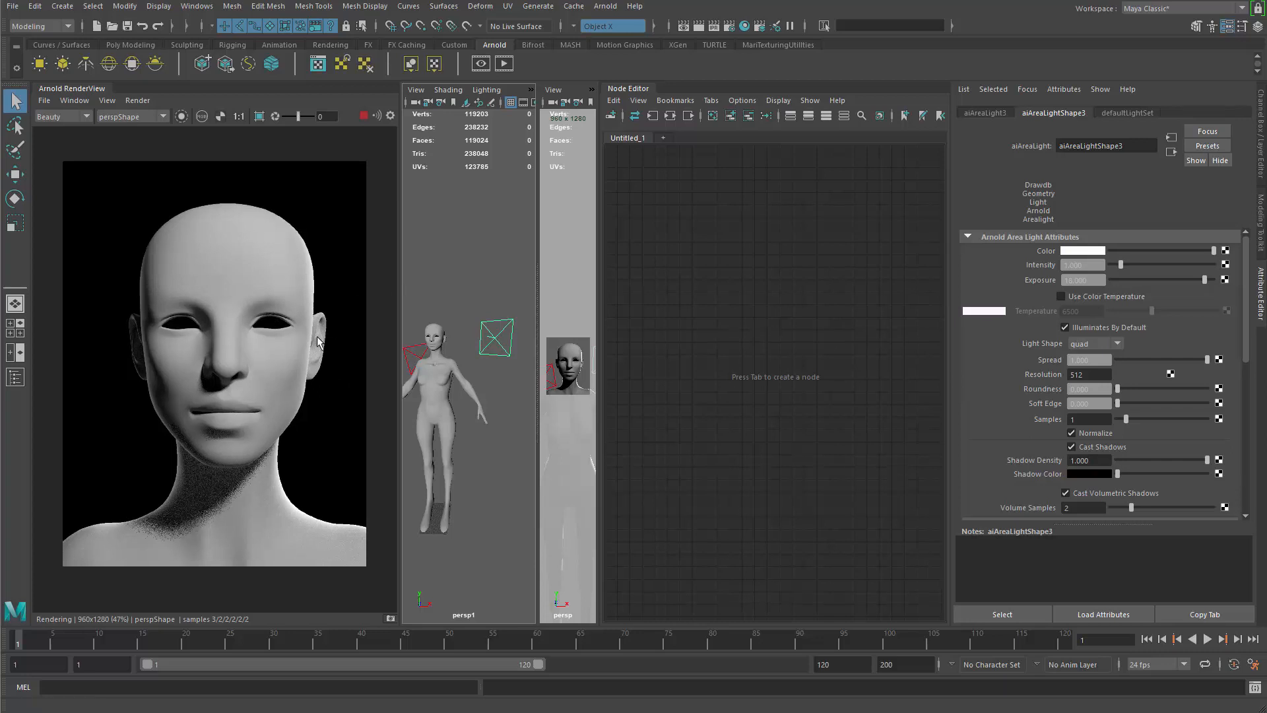
scroll(351, 359, up, 1)
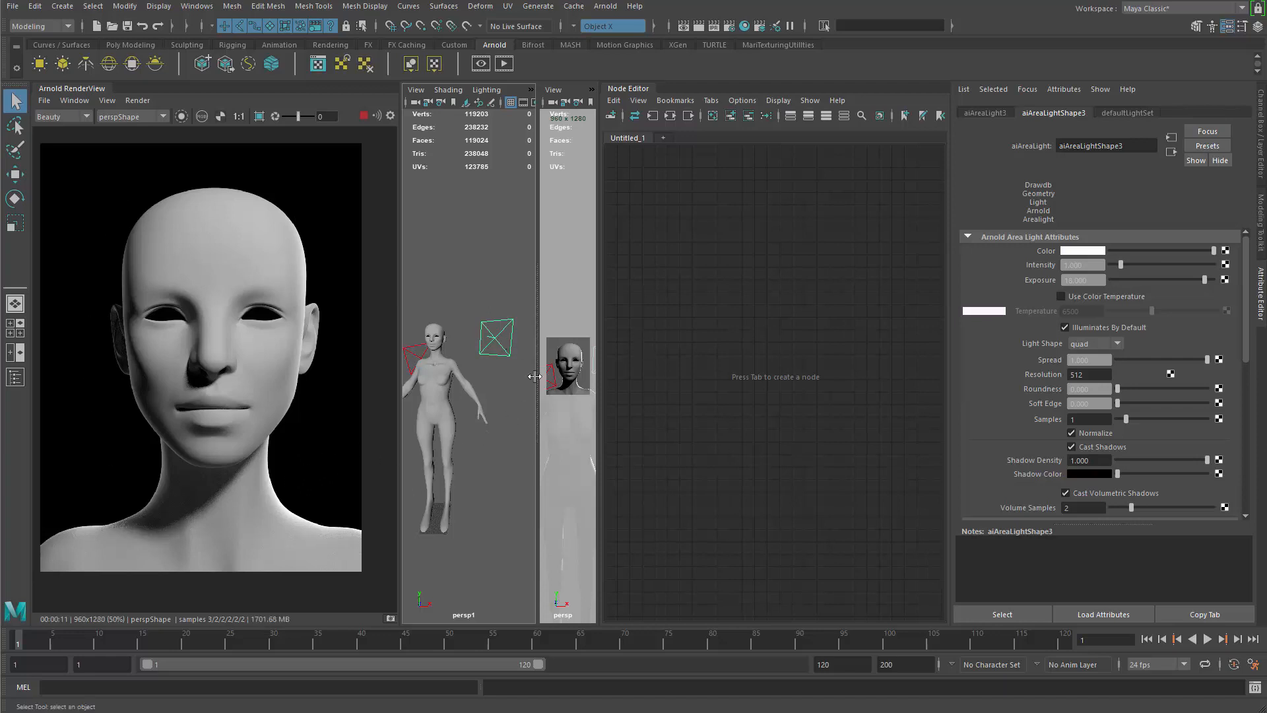
Shift the front area light toward the figure's left side and lower it, then inspect the shadows on the rendered face and neck
scroll(492, 372, down, 5)
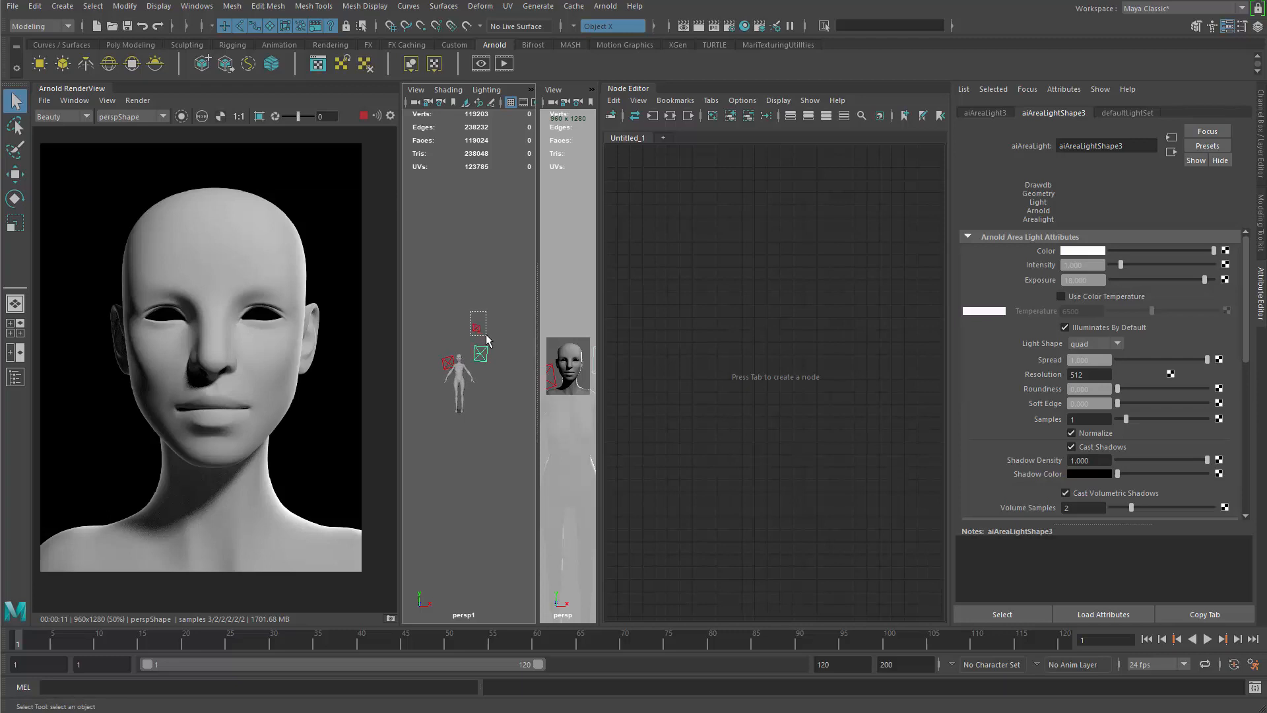
key(w)
drag(487, 335, 522, 341)
drag(483, 285, 482, 293)
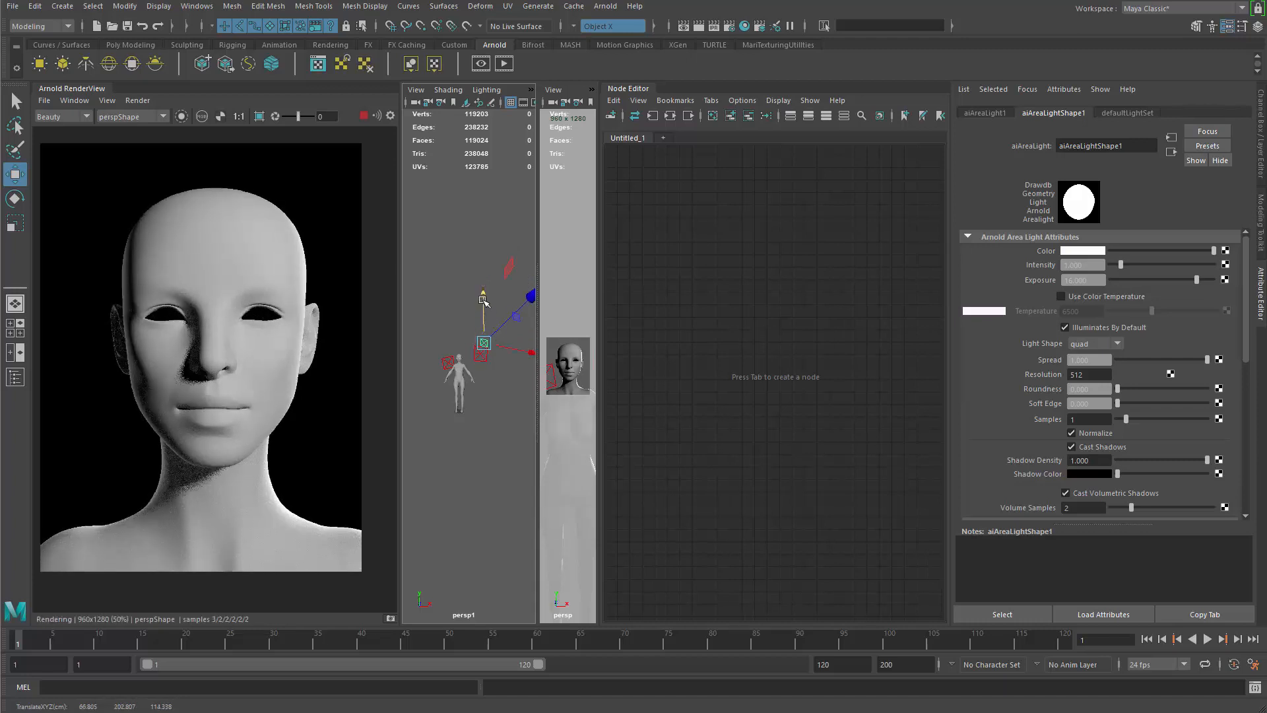
drag(482, 298, 480, 302)
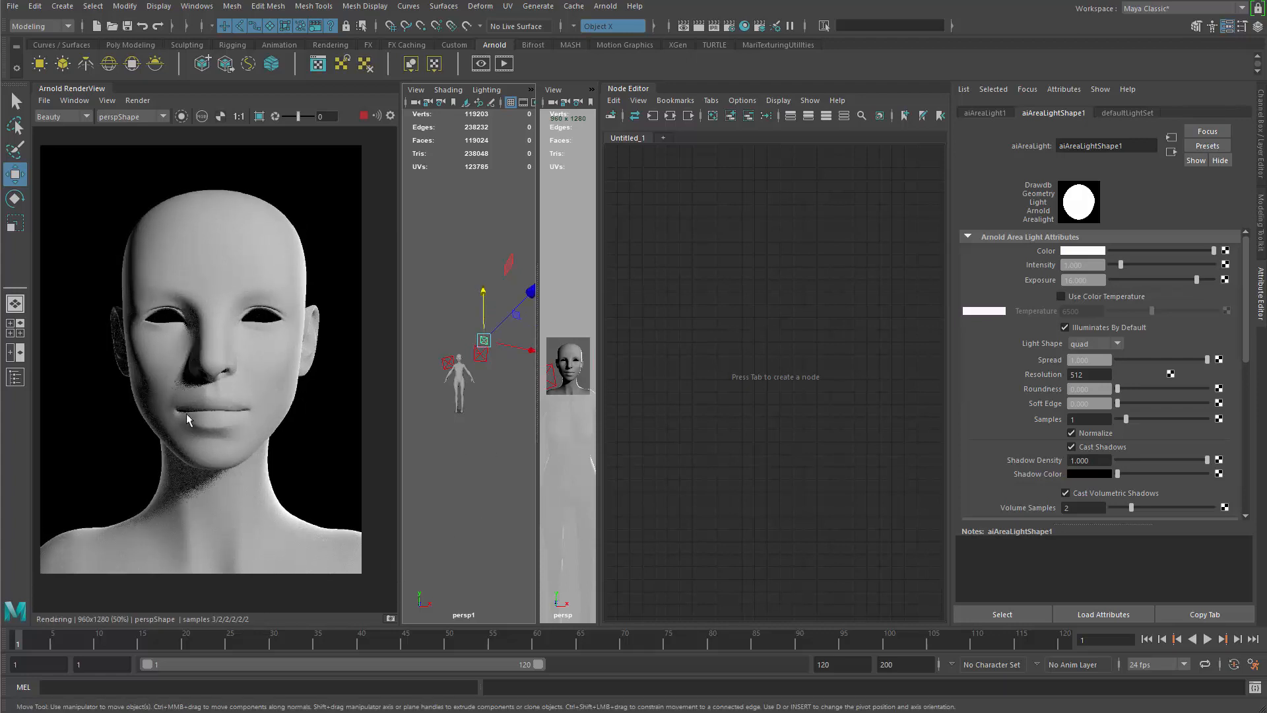
scroll(187, 413, up, 1)
alt+right_drag(235, 398, 325, 404)
alt+middle_drag(257, 364, 282, 393)
alt+right_drag(254, 400, 220, 362)
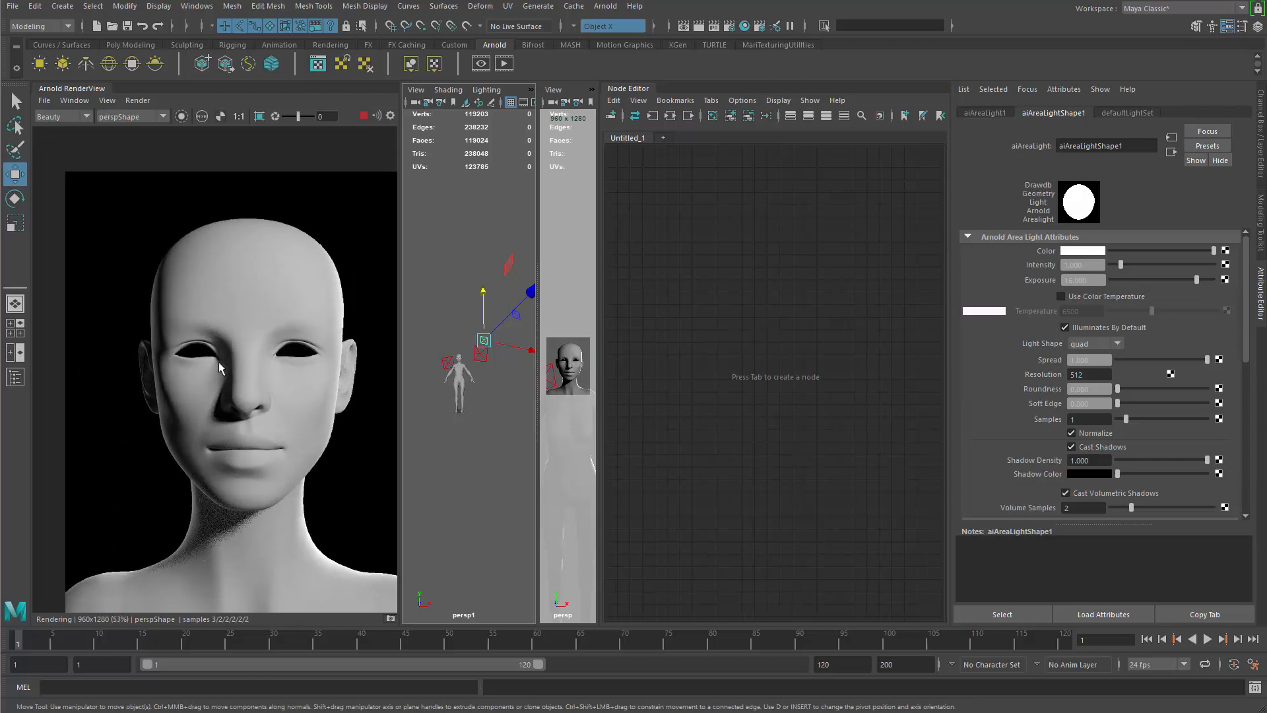
mouse_move(294, 384)
alt+middle_down()
mouse_move(288, 368)
mouse_move(294, 392)
alt+middle_up()
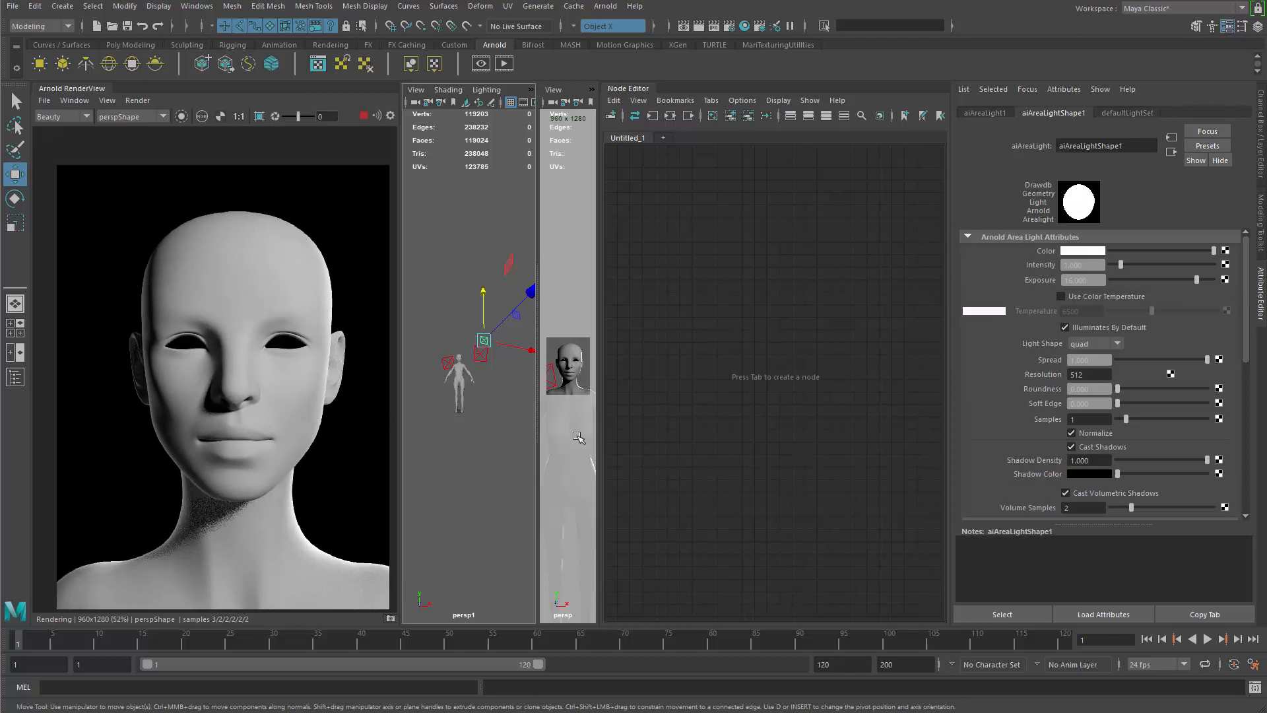